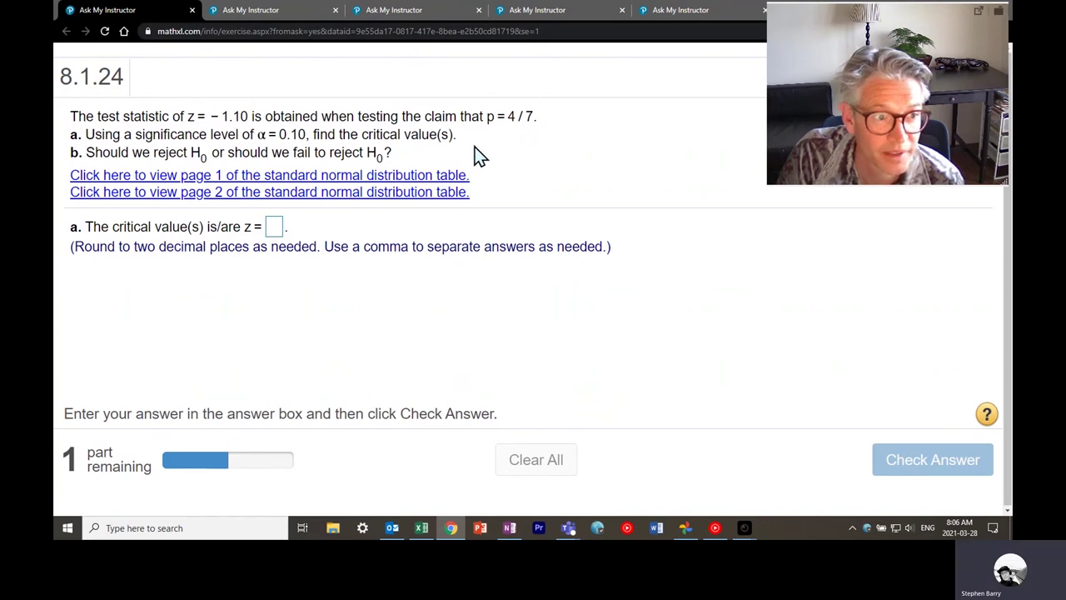
Handwrite 'test : Z = -1.1' in blue pen at the top of the OneNote page
click(515, 522)
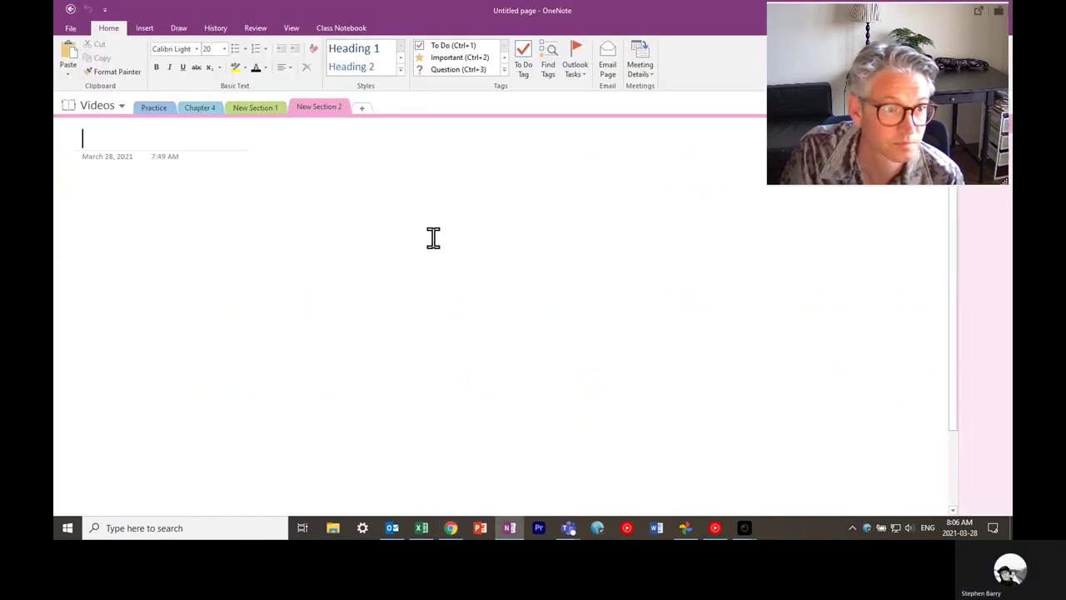
click(179, 31)
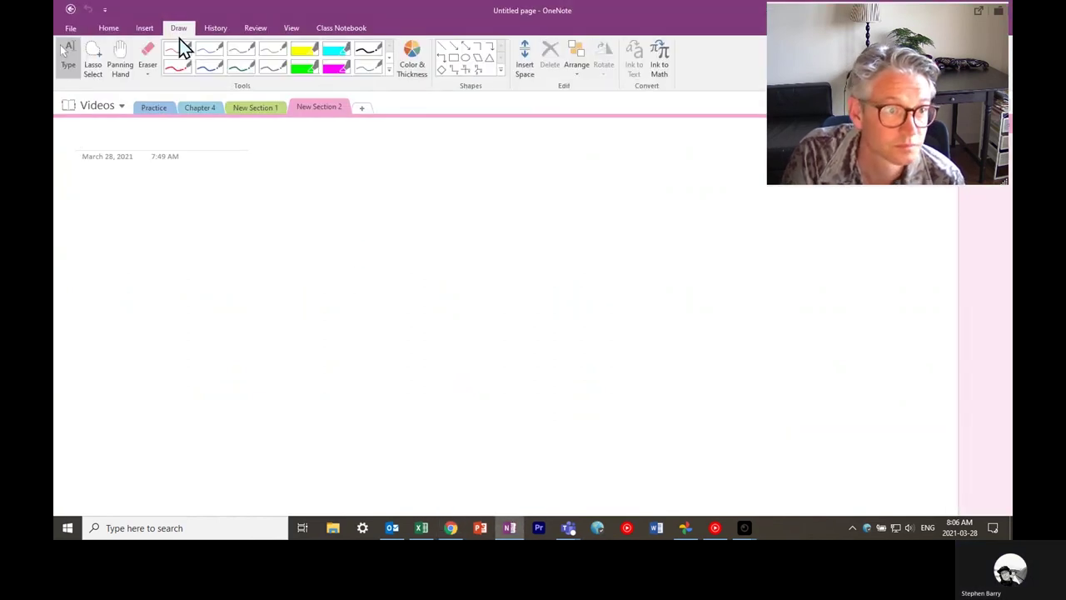
click(210, 67)
mouse_move(166, 189)
mouse_down()
mouse_move(175, 206)
mouse_move(173, 197)
mouse_move(202, 208)
mouse_up()
mouse_move(265, 194)
mouse_down()
mouse_move(274, 208)
mouse_move(381, 203)
mouse_up()
click(367, 202)
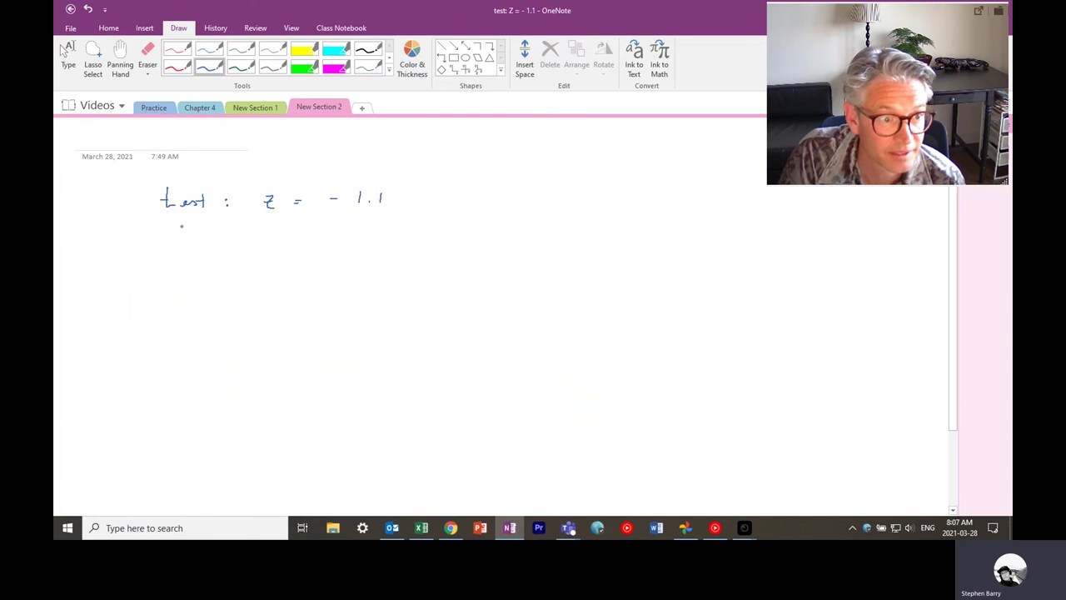
Write 'p = 4/7' below the test line
mouse_move(186, 243)
mouse_down()
mouse_move(184, 263)
mouse_move(186, 248)
mouse_up()
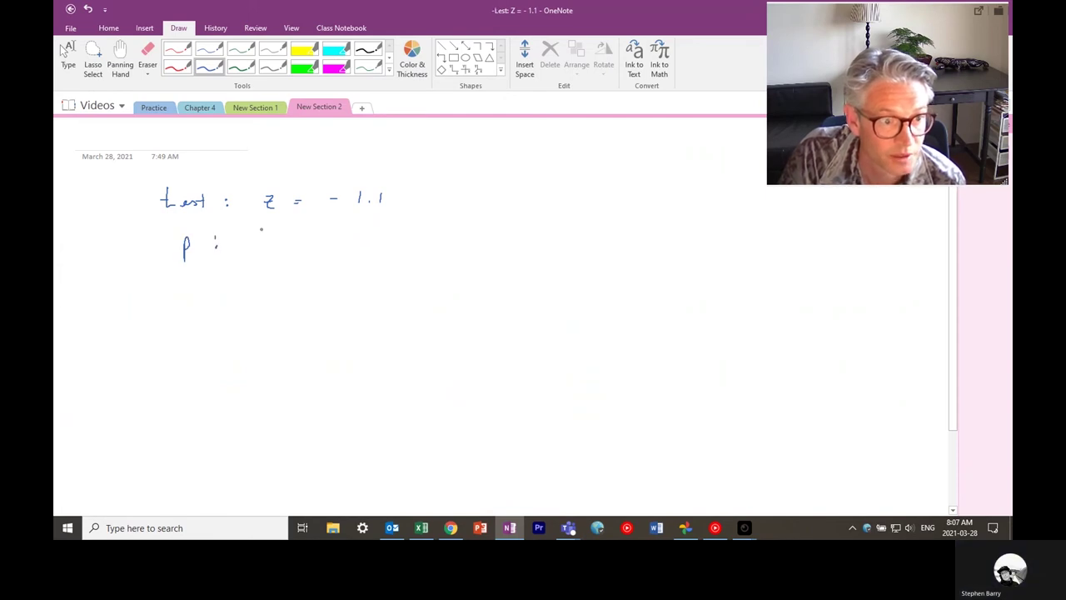
drag(216, 237, 220, 241)
mouse_move(212, 246)
mouse_down()
mouse_move(257, 239)
mouse_move(267, 248)
mouse_move(255, 271)
mouse_move(264, 265)
mouse_up()
Write the definition 'p → pop. proportion' on the right side of the page
drag(545, 195, 547, 218)
drag(546, 196, 550, 202)
drag(577, 198, 601, 198)
drag(595, 194, 602, 199)
mouse_move(632, 195)
mouse_down()
mouse_move(632, 215)
mouse_move(647, 200)
mouse_up()
mouse_move(657, 195)
mouse_down()
mouse_move(658, 210)
mouse_move(695, 213)
mouse_up()
click(673, 198)
click(686, 202)
mouse_move(695, 195)
mouse_down()
mouse_move(714, 193)
mouse_move(732, 214)
mouse_move(763, 193)
mouse_move(795, 197)
mouse_up()
click(777, 199)
Write 'p̂ → sample proportion' below the p definition
mouse_move(548, 243)
mouse_down()
mouse_move(549, 263)
mouse_move(557, 235)
mouse_up()
drag(585, 244, 635, 251)
drag(654, 245, 671, 249)
drag(675, 243, 676, 256)
drag(685, 235, 698, 249)
drag(714, 243, 739, 242)
drag(743, 247, 776, 247)
mouse_move(783, 235)
mouse_down()
mouse_move(788, 251)
mouse_move(805, 246)
mouse_up()
drag(803, 249, 816, 247)
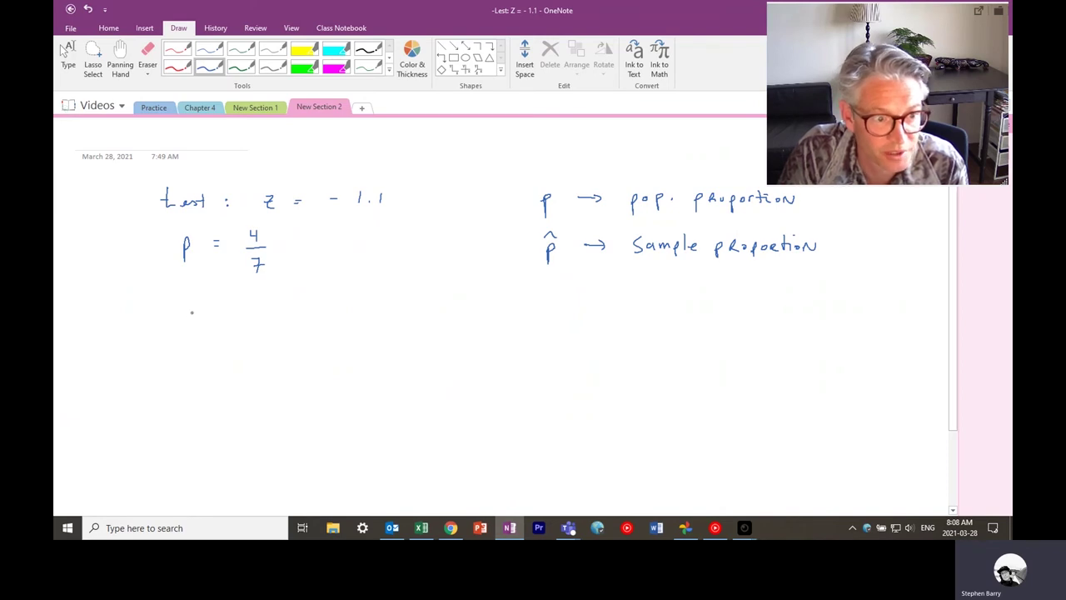
Write 'p = 0.5714 ≈ 57%' below p = 4/7
mouse_move(187, 310)
mouse_down()
mouse_move(186, 331)
mouse_move(187, 320)
mouse_move(229, 308)
mouse_up()
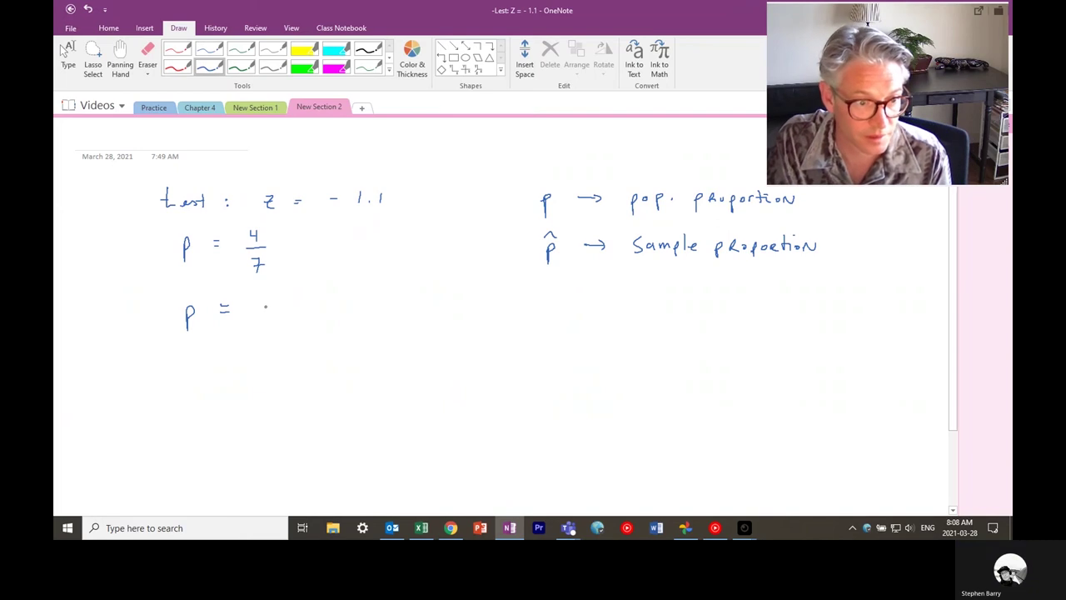
mouse_move(263, 304)
mouse_down()
mouse_move(258, 314)
mouse_move(344, 305)
mouse_up()
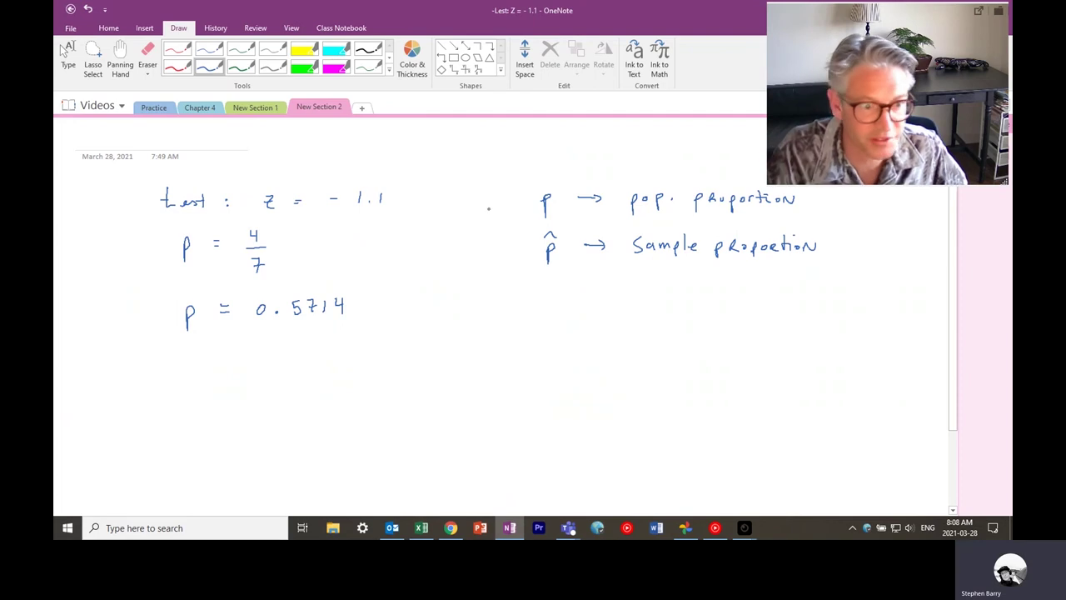
mouse_move(221, 349)
mouse_down()
mouse_move(267, 356)
mouse_move(290, 342)
mouse_move(290, 356)
mouse_move(311, 343)
mouse_up()
drag(320, 337, 309, 358)
drag(318, 352, 321, 356)
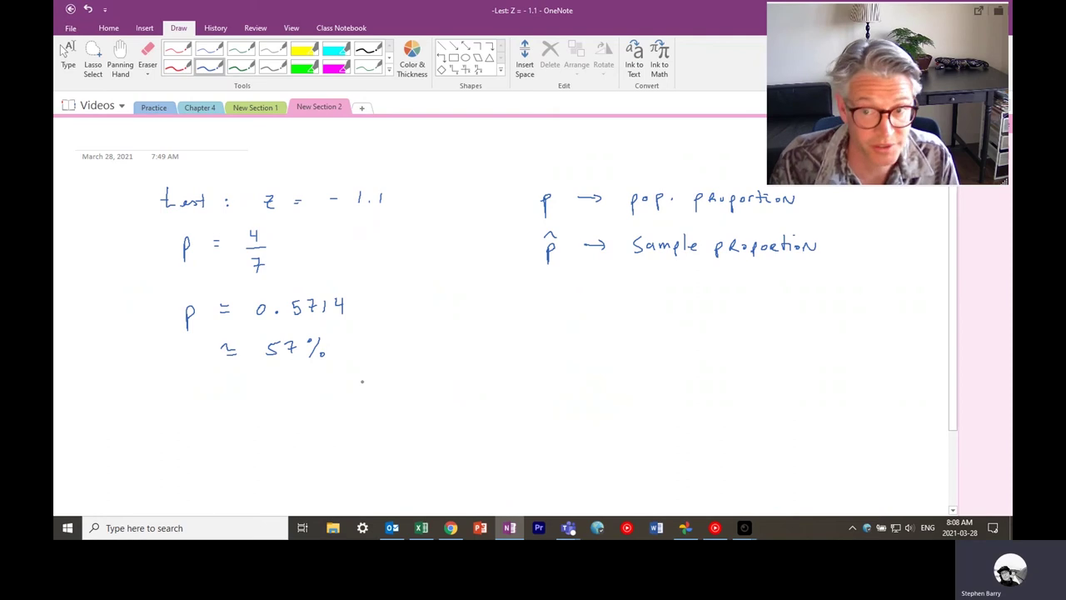
click(451, 528)
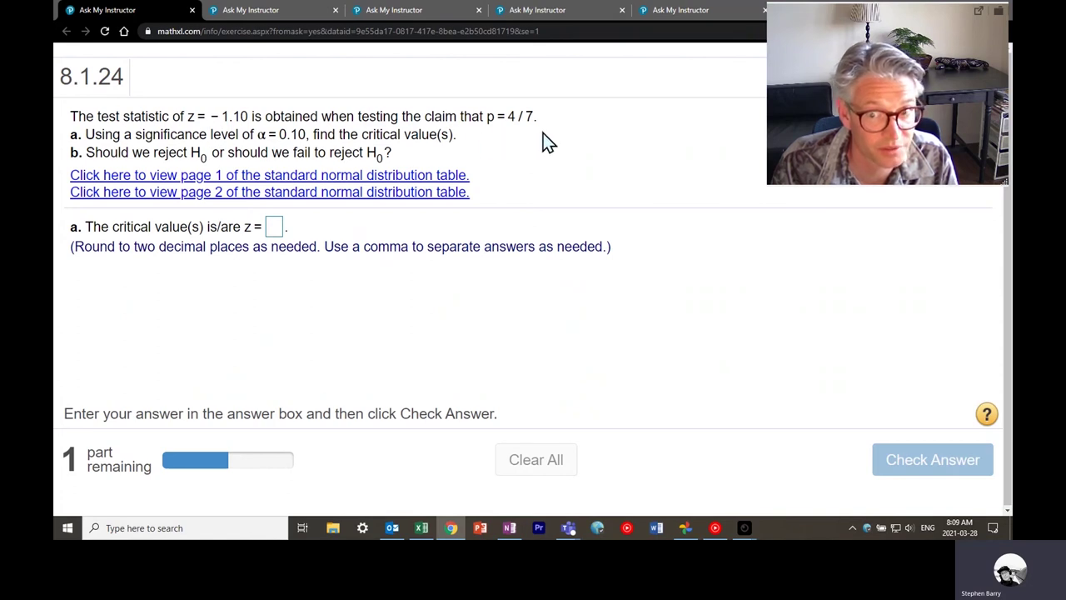
key(alt+Tab)
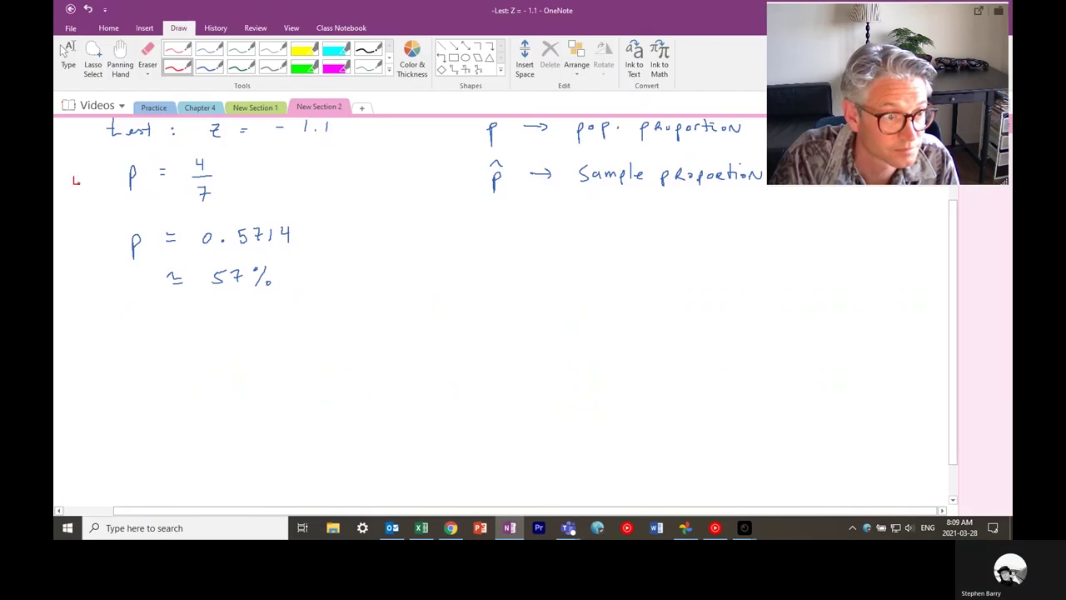
Label the first part 'i)' and write 'ii) H₀ : p = 0.5714' in red
drag(88, 173, 90, 195)
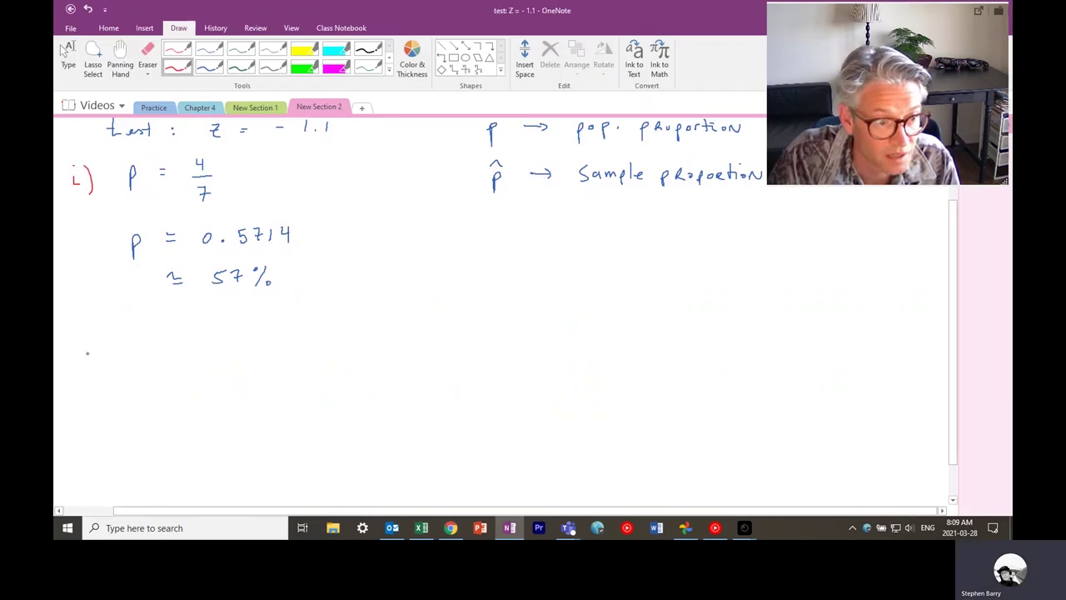
click(94, 356)
drag(87, 350, 104, 364)
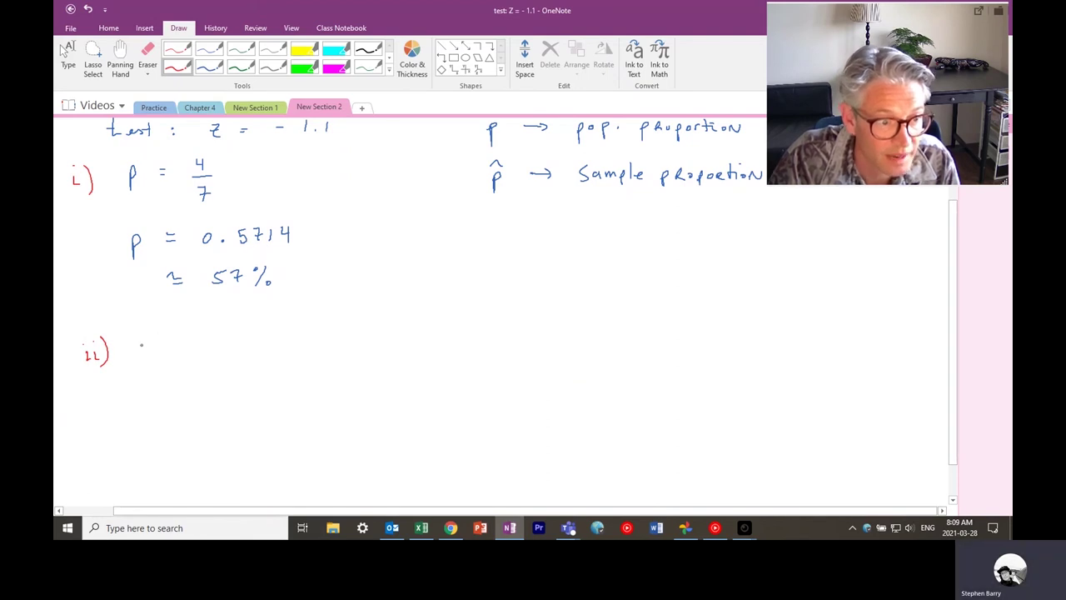
mouse_move(139, 342)
mouse_down()
mouse_move(140, 365)
mouse_move(160, 364)
mouse_up()
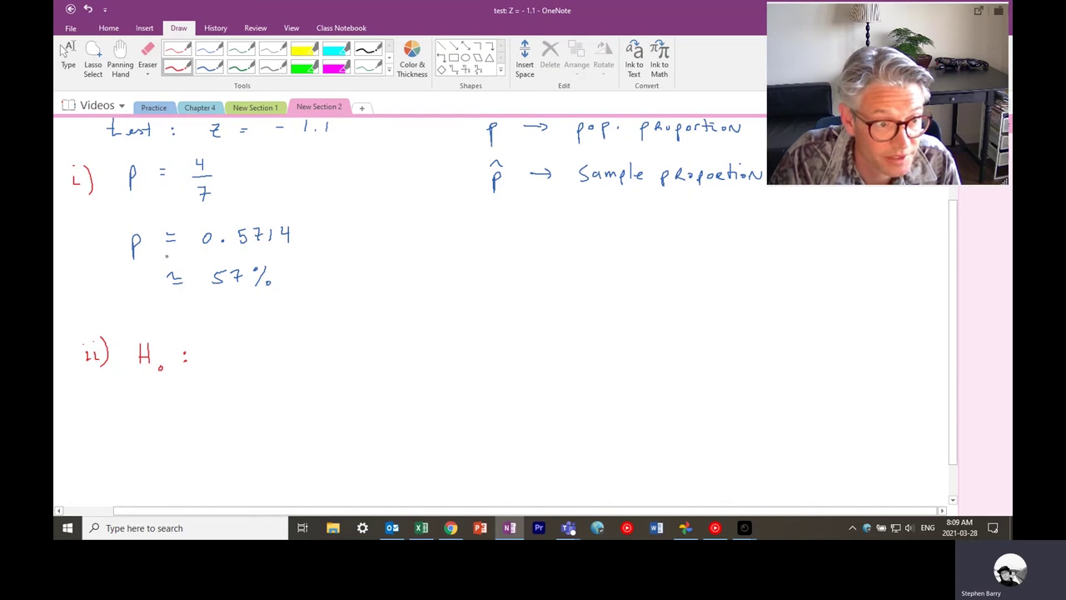
mouse_move(223, 350)
mouse_down()
mouse_move(225, 373)
mouse_move(228, 353)
mouse_move(259, 356)
mouse_up()
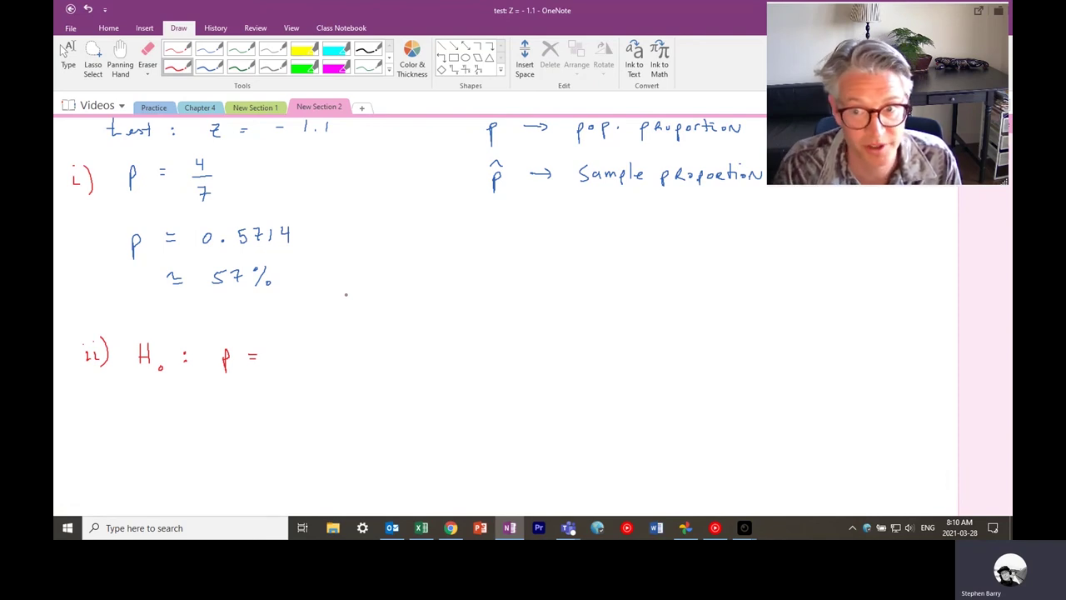
drag(289, 354, 364, 359)
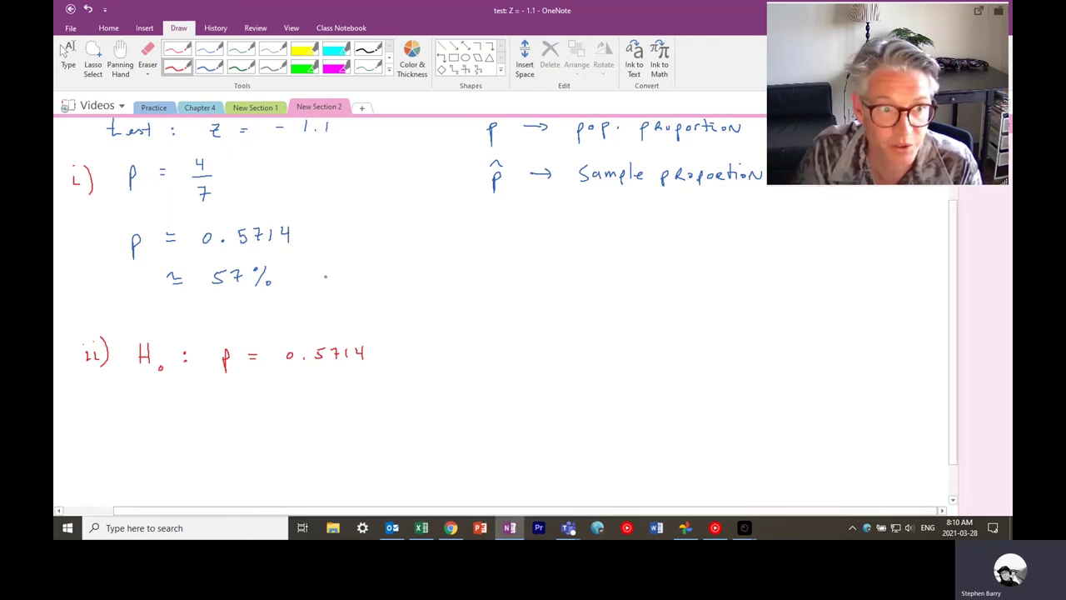
click(120, 58)
scroll(356, 223, up, 1)
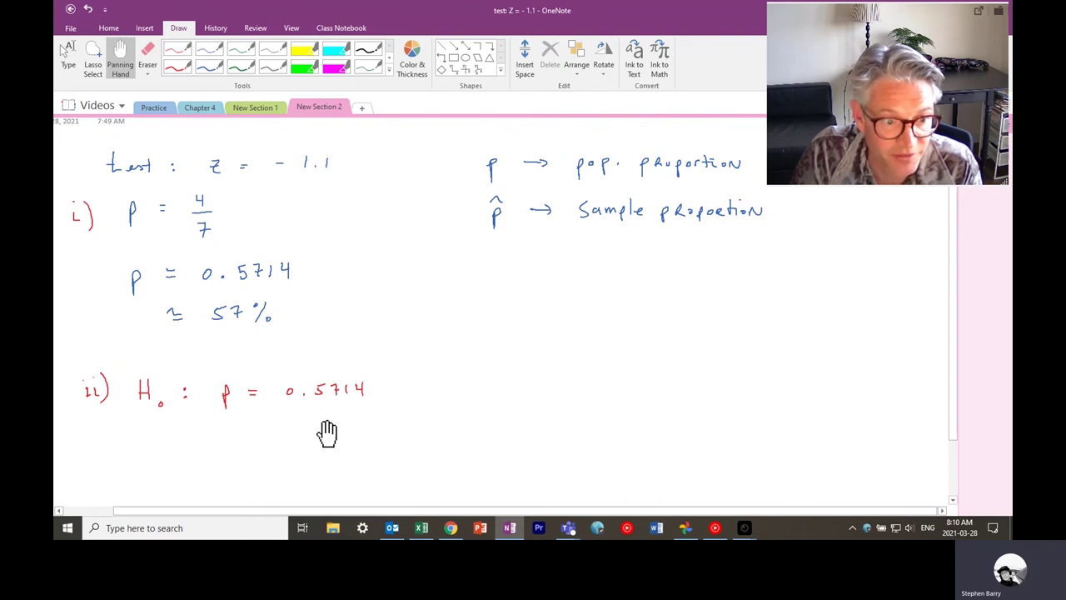
scroll(274, 425, down, 1)
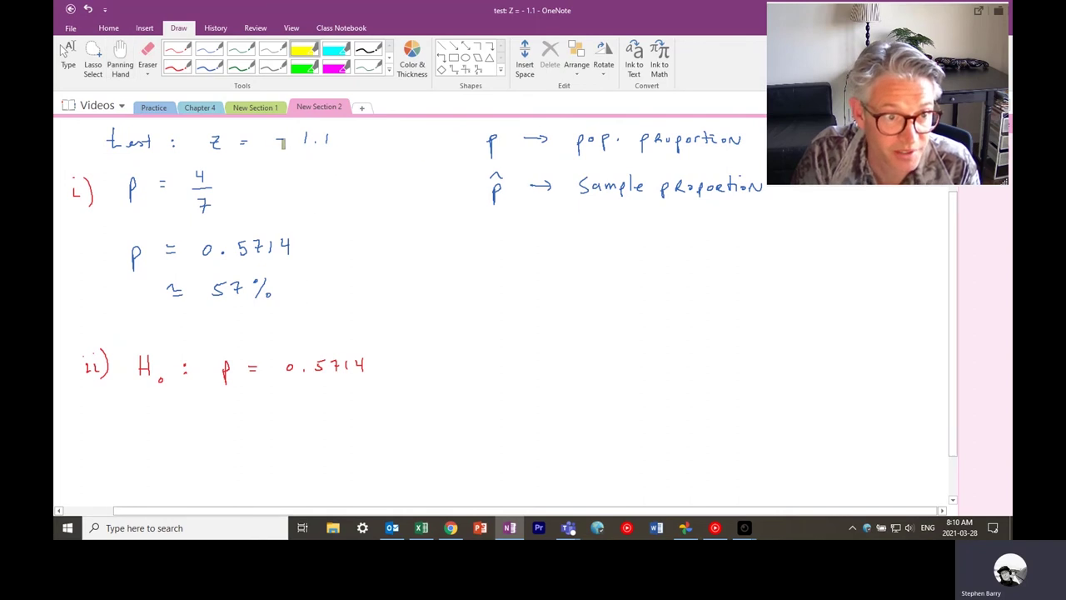
Highlight the -1.1 test statistic in yellow, then return to the red pen
drag(274, 140, 333, 142)
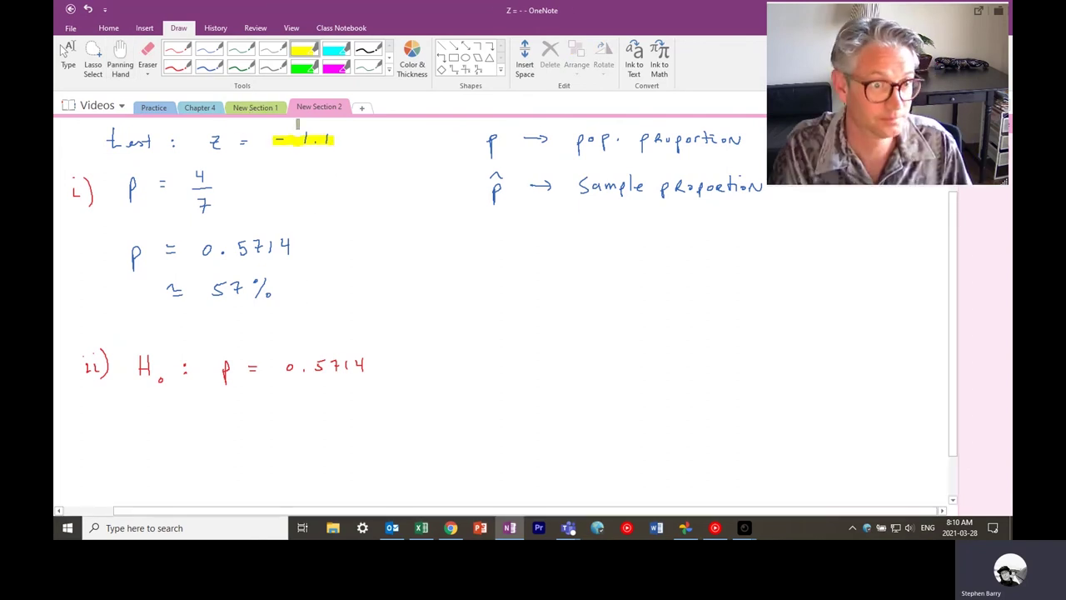
click(121, 67)
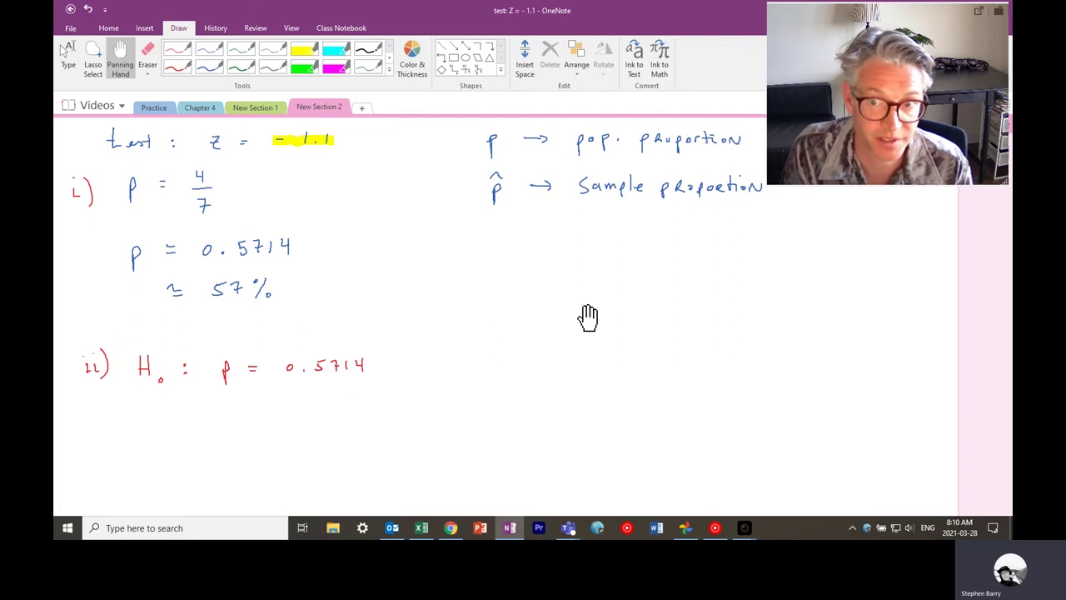
click(178, 67)
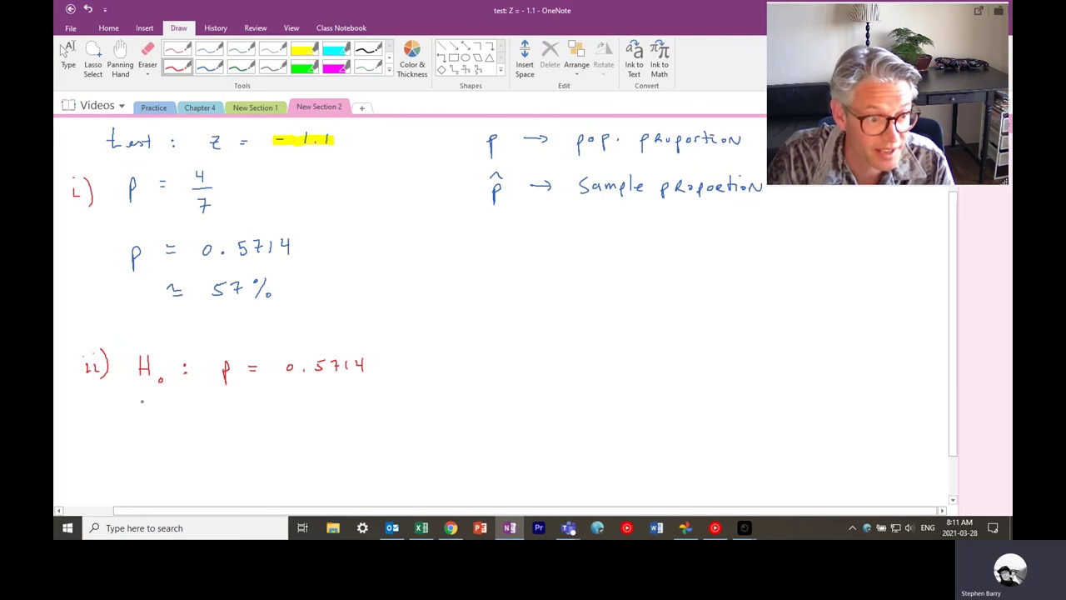
Write 'H₁ : p ≠ 0.5714 [two-tail]' in red below the null hypothesis
mouse_move(142, 400)
mouse_down()
mouse_move(141, 423)
mouse_move(153, 411)
mouse_move(165, 424)
mouse_up()
click(190, 417)
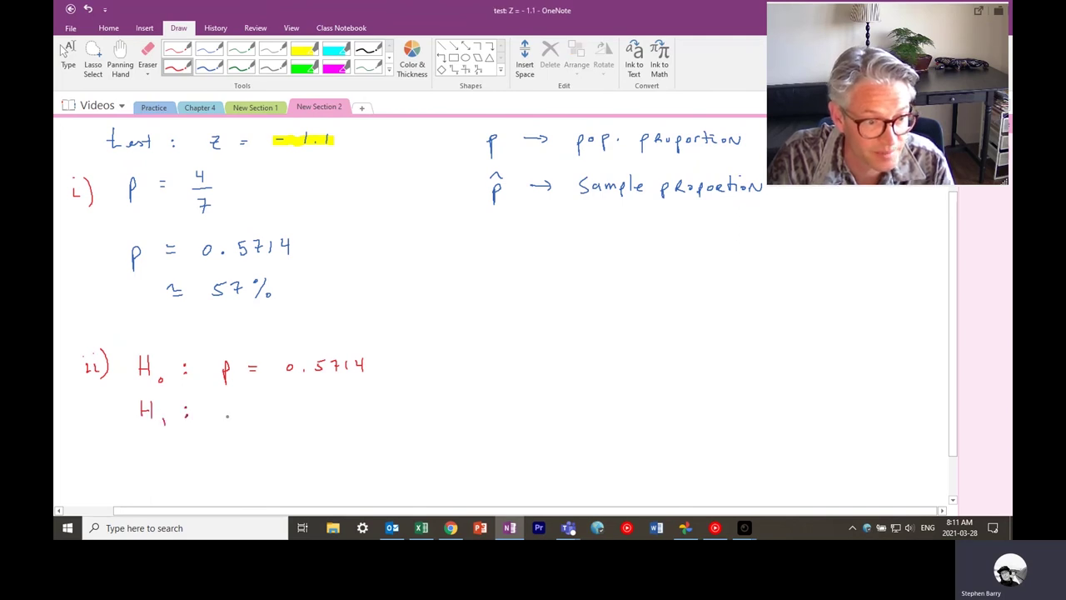
mouse_move(227, 408)
mouse_down()
mouse_move(259, 413)
mouse_move(251, 418)
mouse_move(341, 406)
mouse_up()
click(297, 411)
mouse_move(345, 403)
mouse_down()
mouse_move(347, 415)
mouse_move(367, 407)
mouse_up()
drag(364, 399, 364, 416)
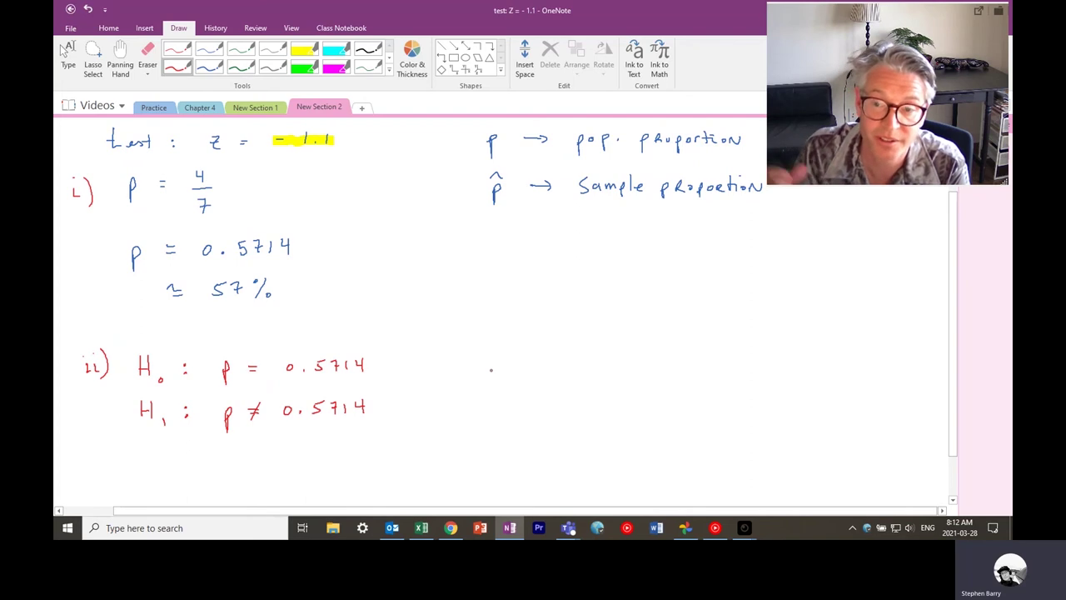
mouse_move(418, 396)
mouse_down()
mouse_move(408, 421)
mouse_move(475, 410)
mouse_move(552, 417)
mouse_up()
Pan down the page and write the 'iii)' label
click(120, 55)
scroll(660, 280, down, 1)
scroll(671, 275, down, 5)
click(176, 54)
drag(89, 392, 91, 401)
drag(97, 391, 100, 401)
drag(106, 390, 117, 406)
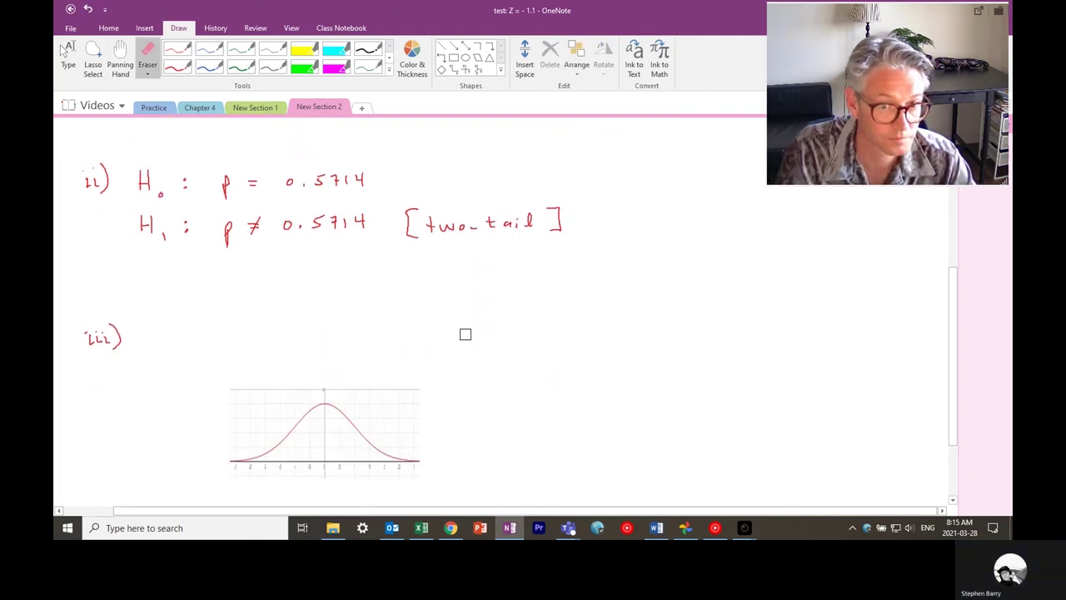
Move the normal-curve image up beside the iii) label
scroll(465, 334, down, 1)
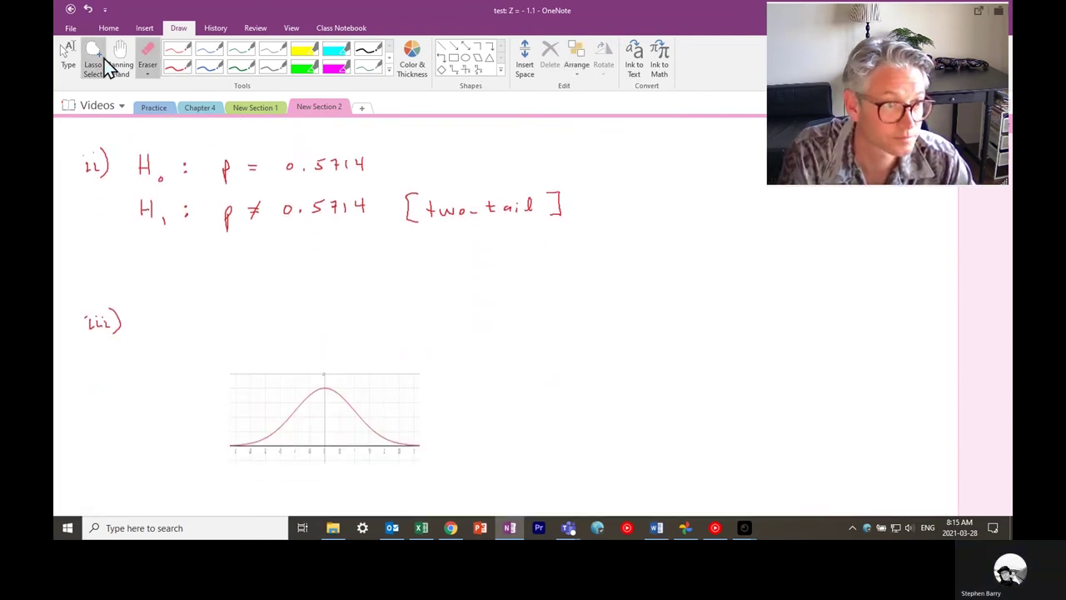
click(67, 52)
click(327, 389)
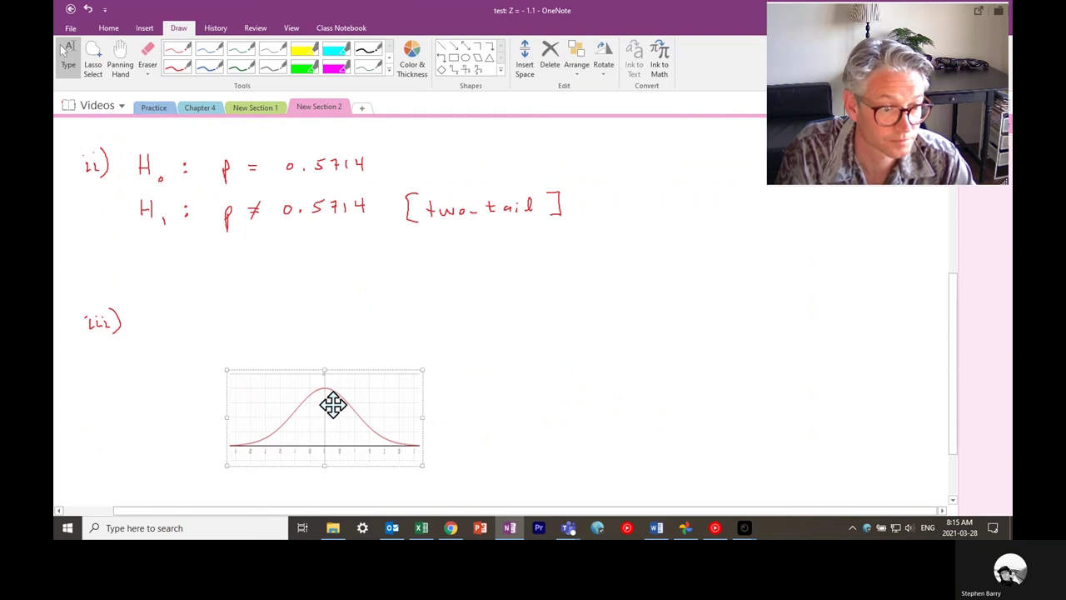
drag(328, 398, 297, 345)
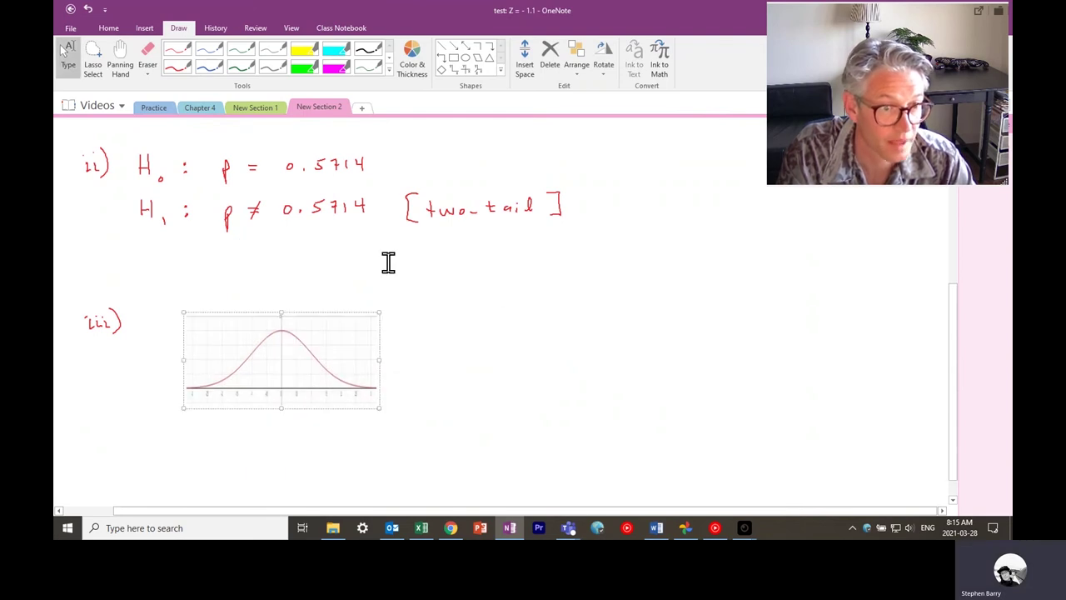
In blue, mark p̂ on the curve's left slope and p at its peak
click(209, 67)
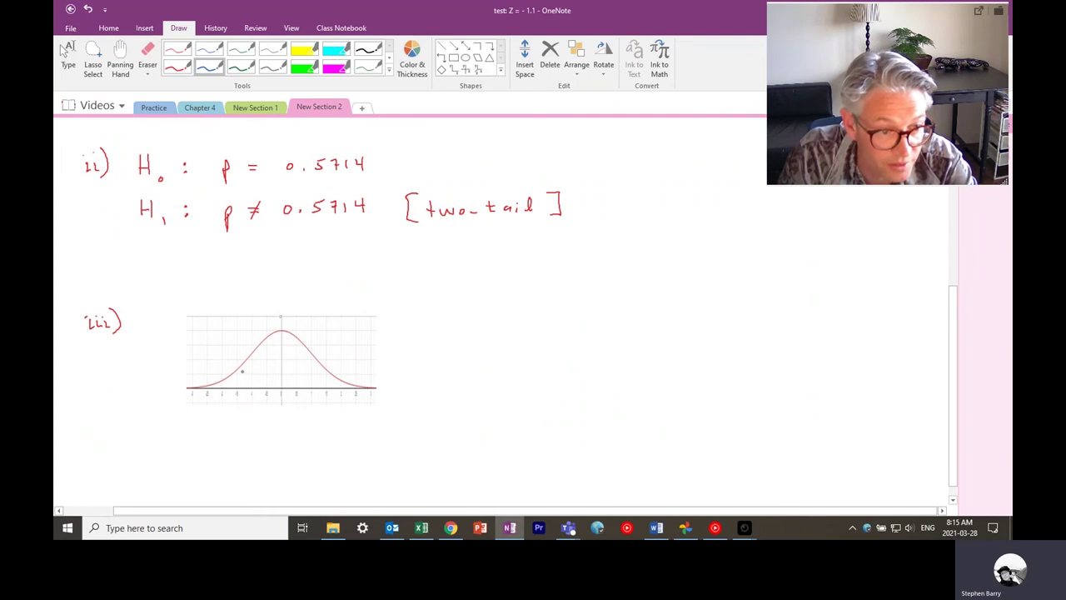
click(243, 363)
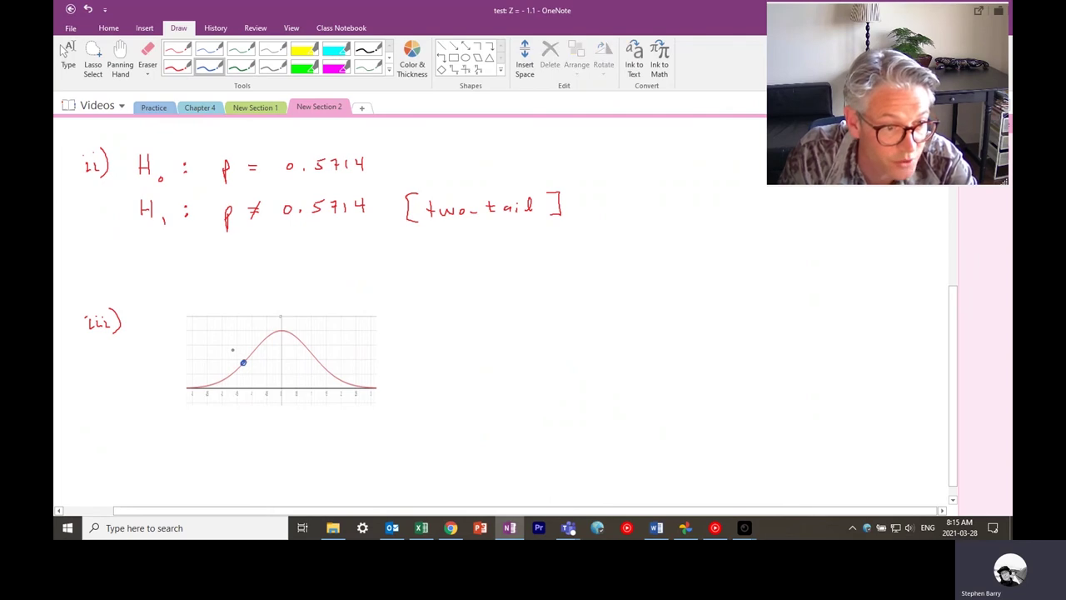
drag(233, 340, 284, 310)
click(281, 330)
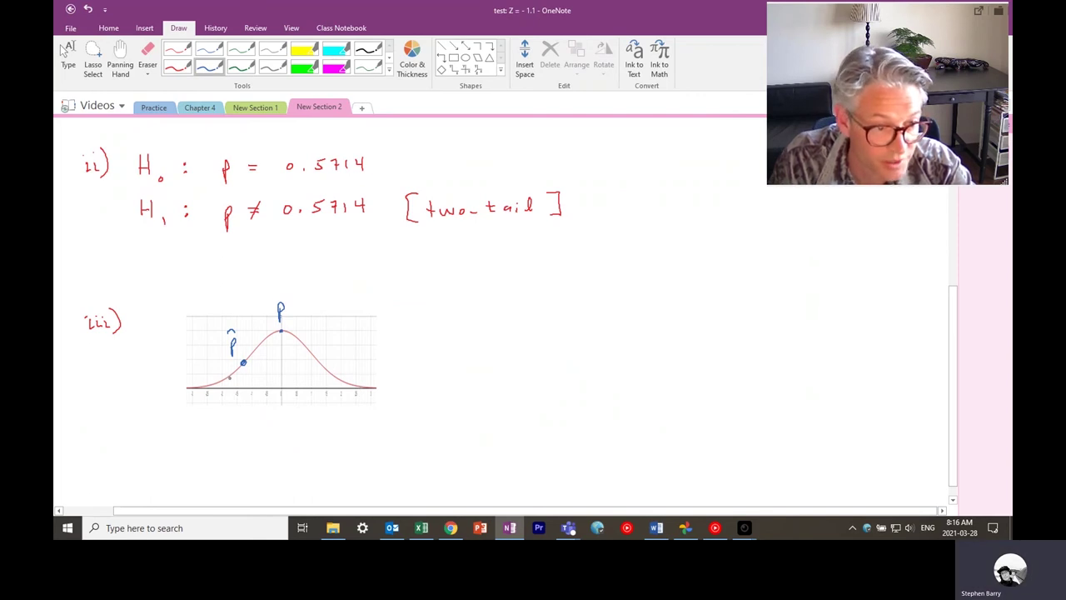
Draw a straight-line arrow from p̂ to the centre of the curve
drag(233, 374, 232, 386)
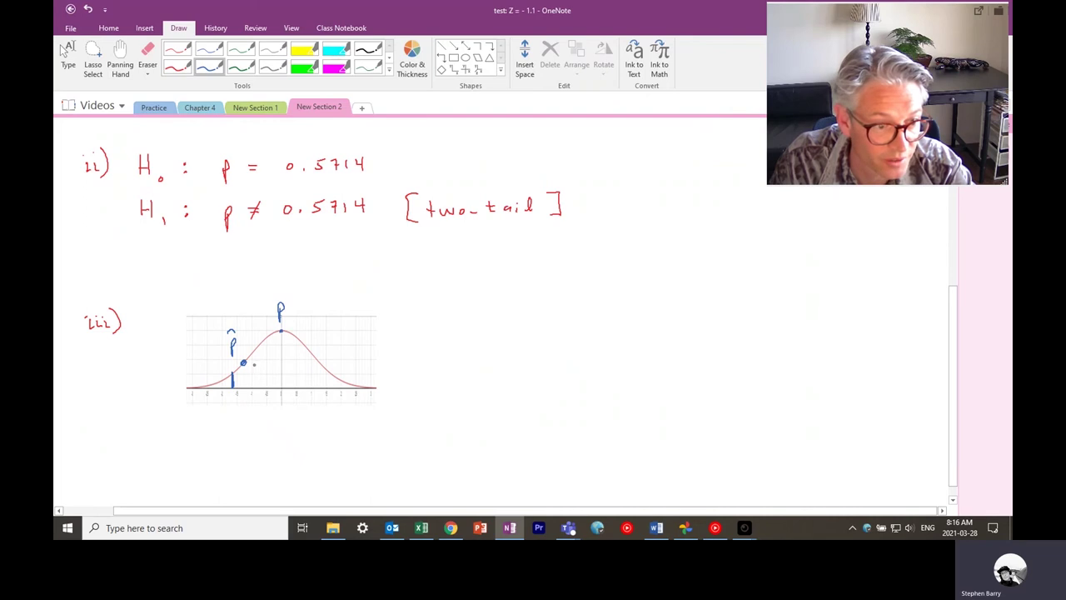
click(454, 47)
drag(243, 362, 281, 359)
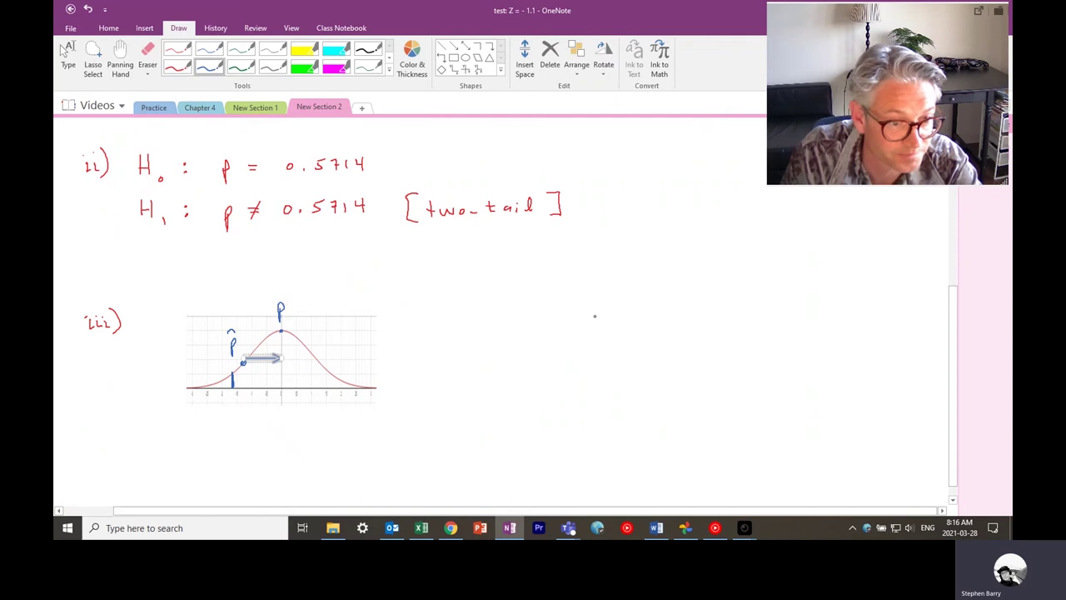
Erase the stray vertical stroke under p̂ and label the arrow -1.1 in blue
click(149, 55)
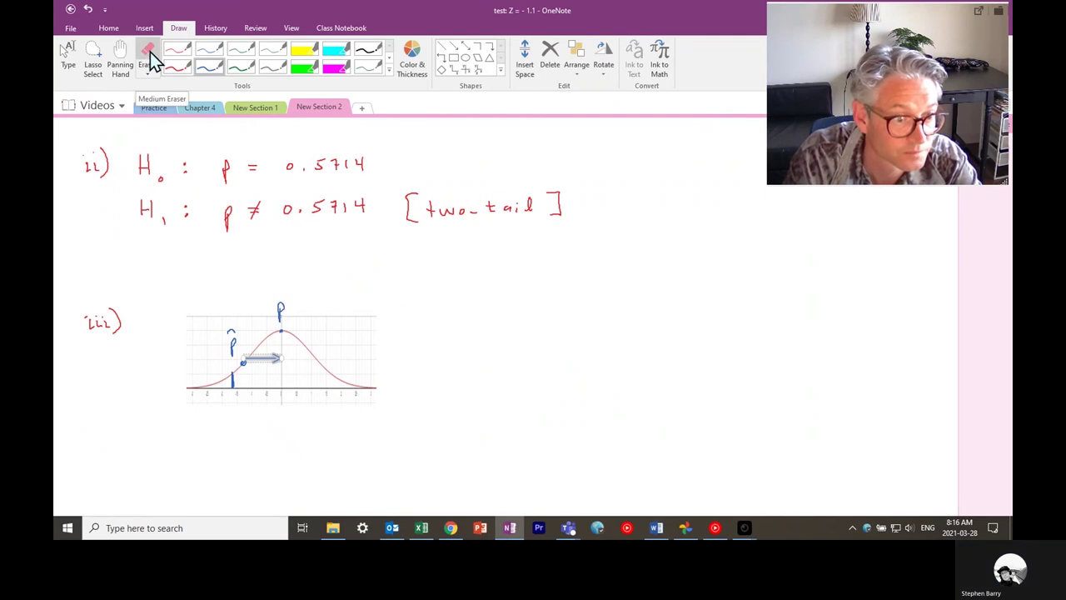
click(233, 375)
click(214, 68)
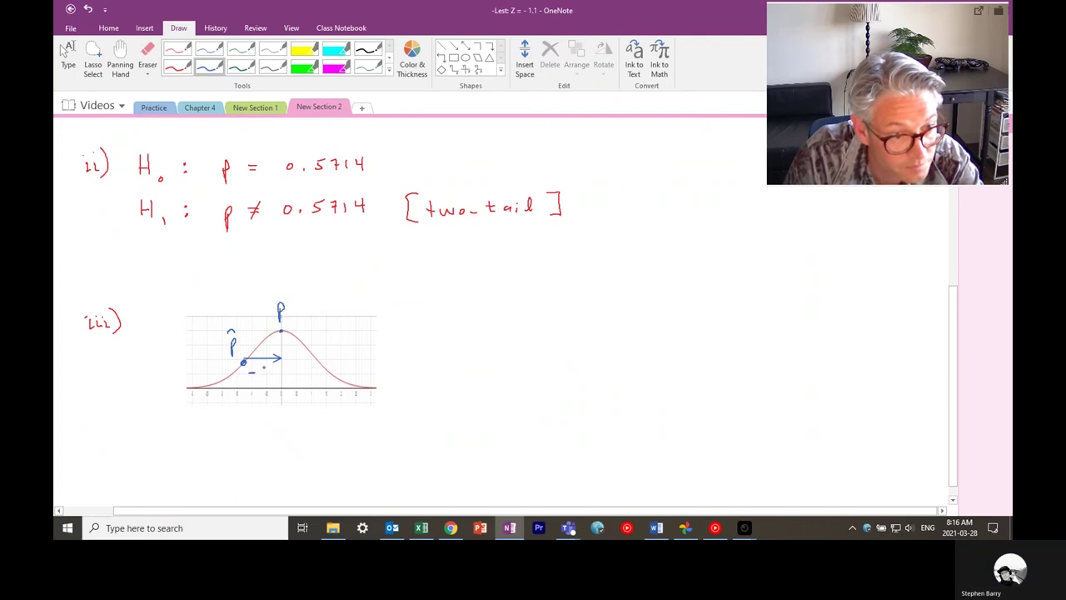
drag(261, 368, 280, 376)
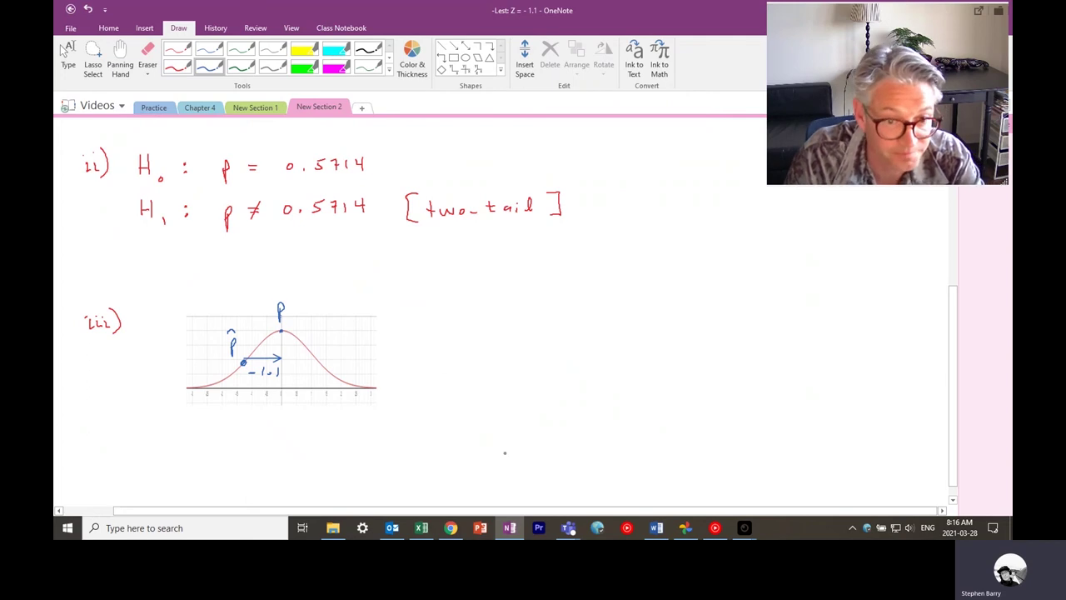
click(452, 529)
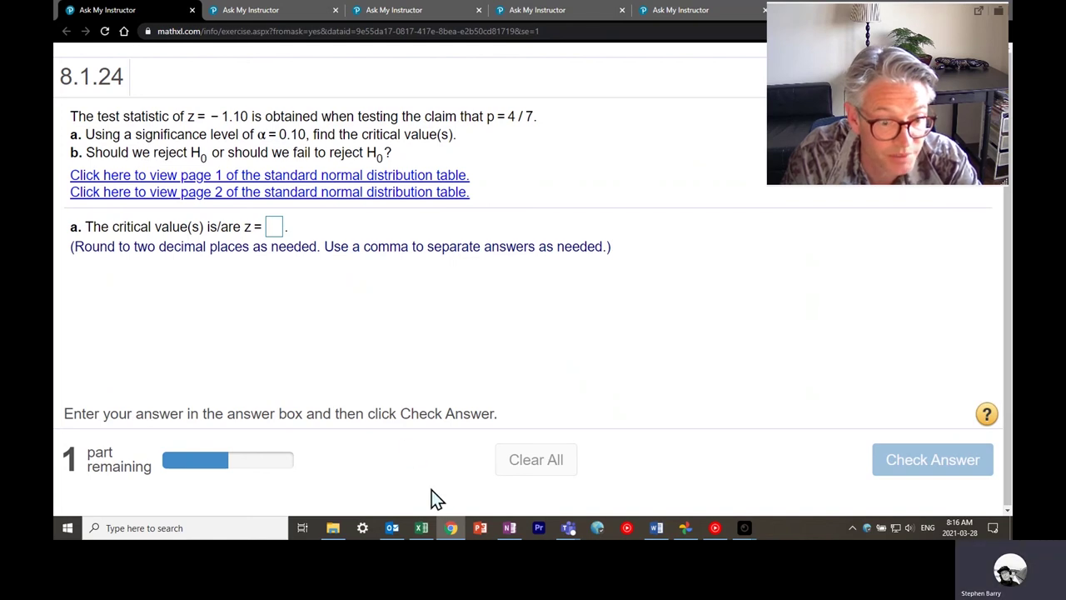
click(509, 528)
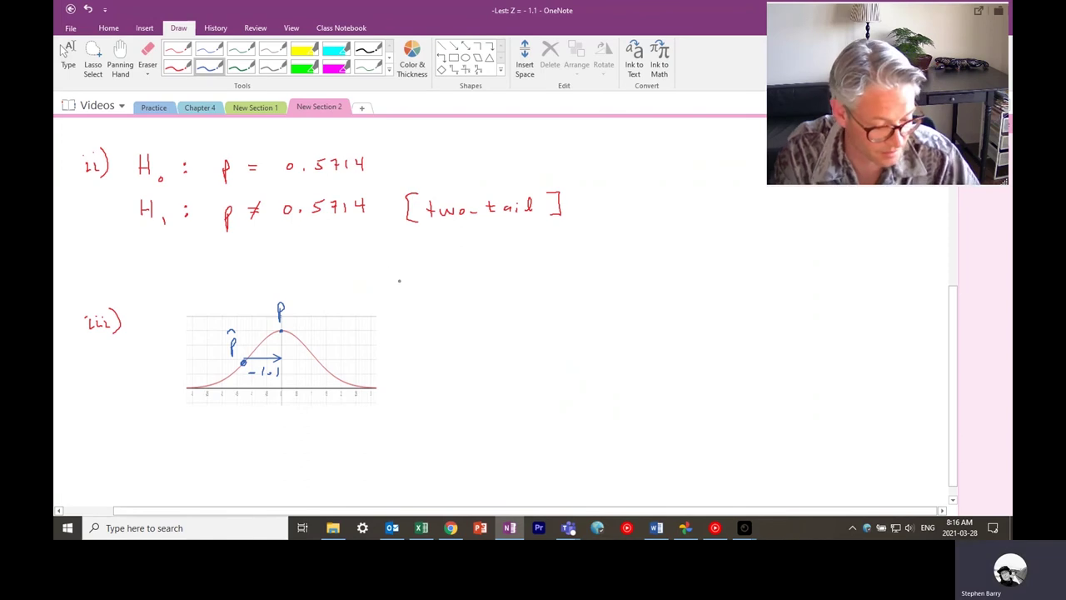
Paste a second bell-curve graph and drag it to the right of the first
key(ctrl+v)
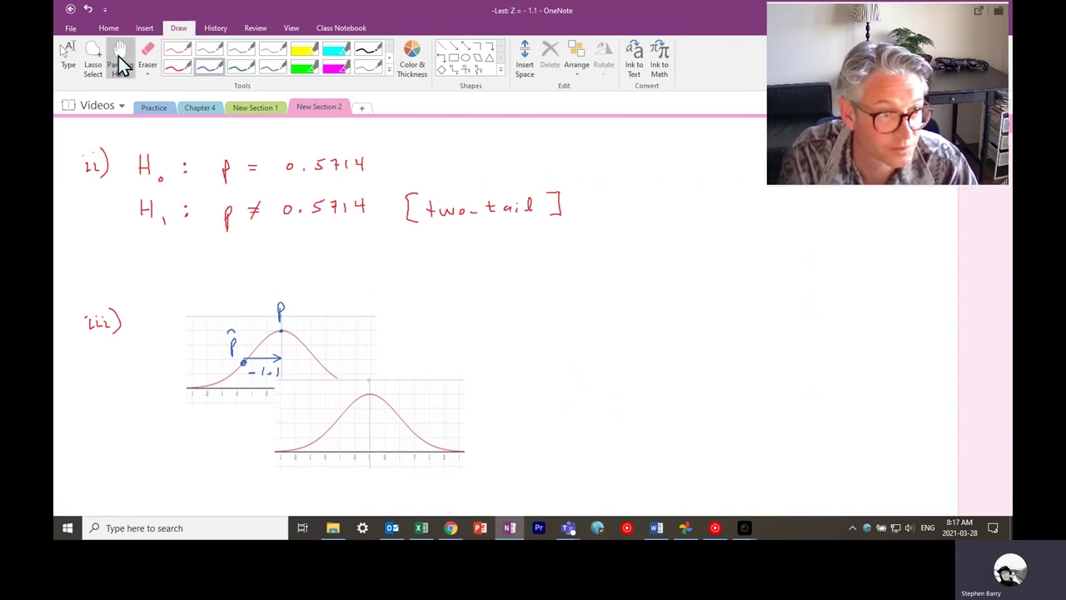
click(70, 60)
click(380, 411)
drag(381, 411, 504, 362)
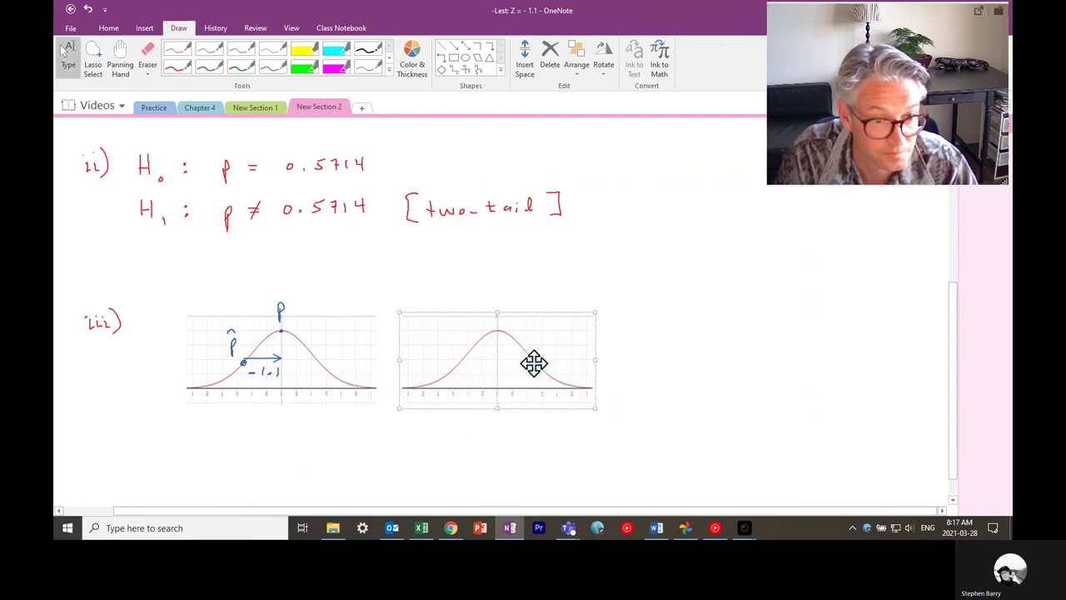
click(684, 377)
click(241, 67)
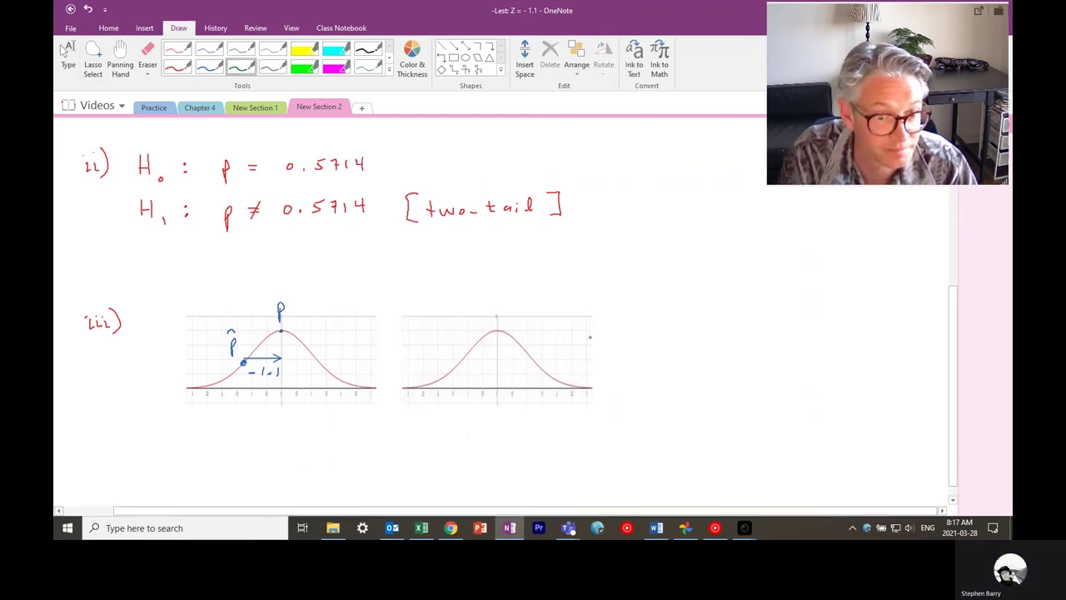
Write 'α = 0.1' and 'α/2 = 0.05' in green beside the second curve
drag(637, 325, 672, 328)
drag(665, 331, 708, 326)
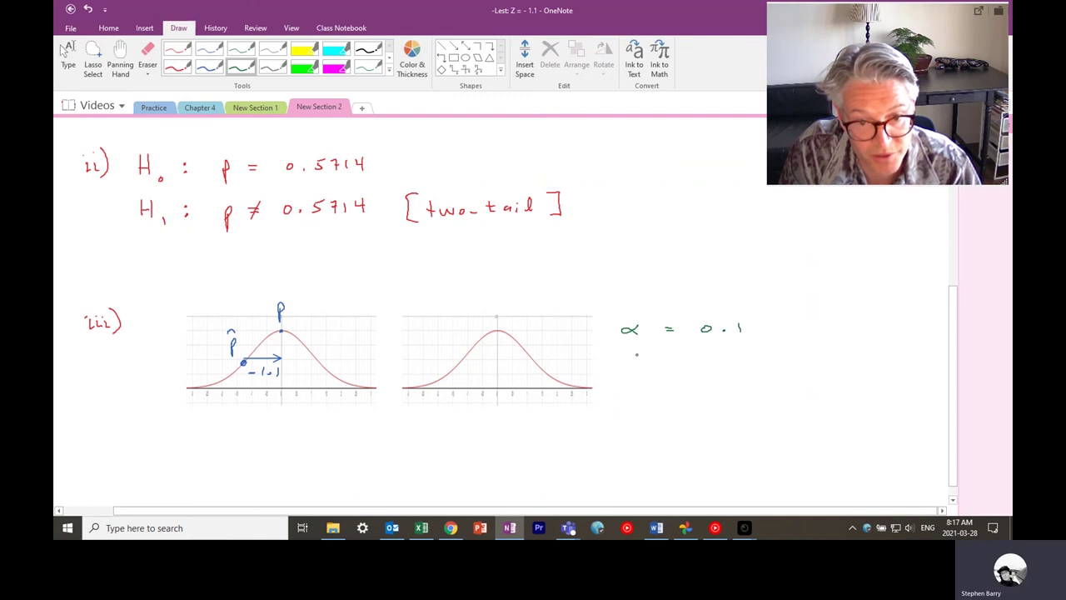
mouse_move(640, 353)
mouse_down()
mouse_move(661, 374)
mouse_move(690, 361)
mouse_up()
drag(677, 365, 767, 366)
drag(770, 355, 778, 354)
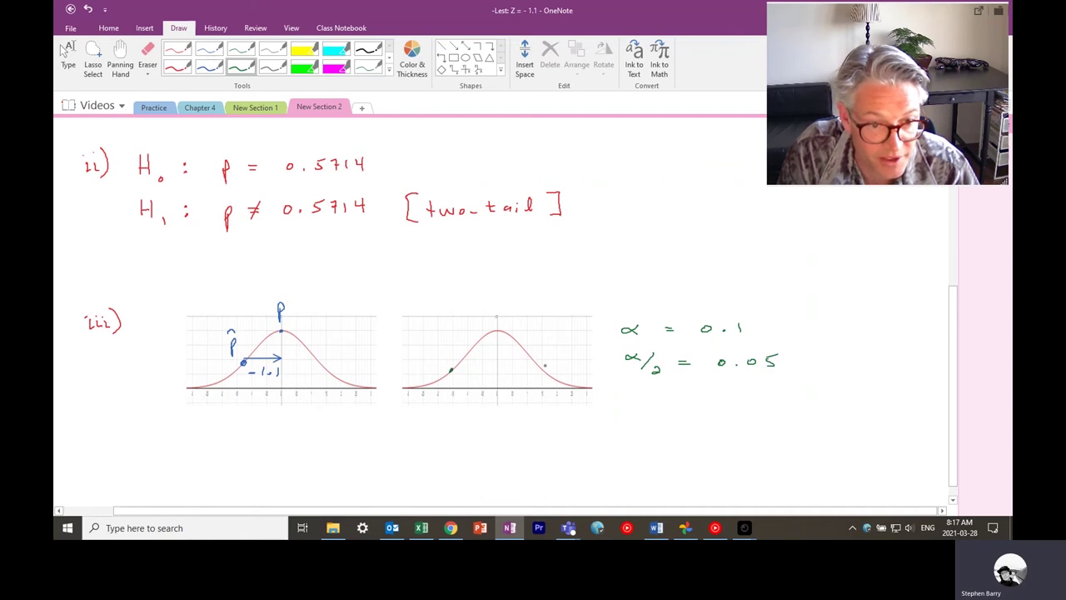
Shade both tails of the second curve and label the left tail Zα/2 and Reject
click(540, 367)
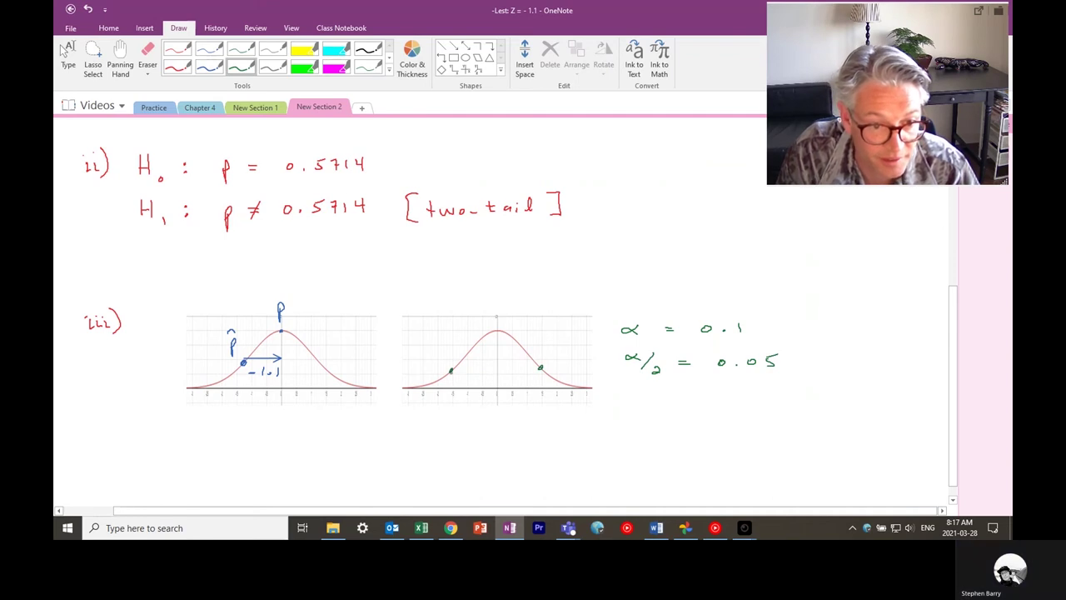
mouse_move(450, 388)
mouse_down()
mouse_move(450, 371)
mouse_move(452, 389)
mouse_move(435, 391)
mouse_up()
mouse_move(540, 369)
mouse_down()
mouse_move(540, 387)
mouse_move(557, 388)
mouse_up()
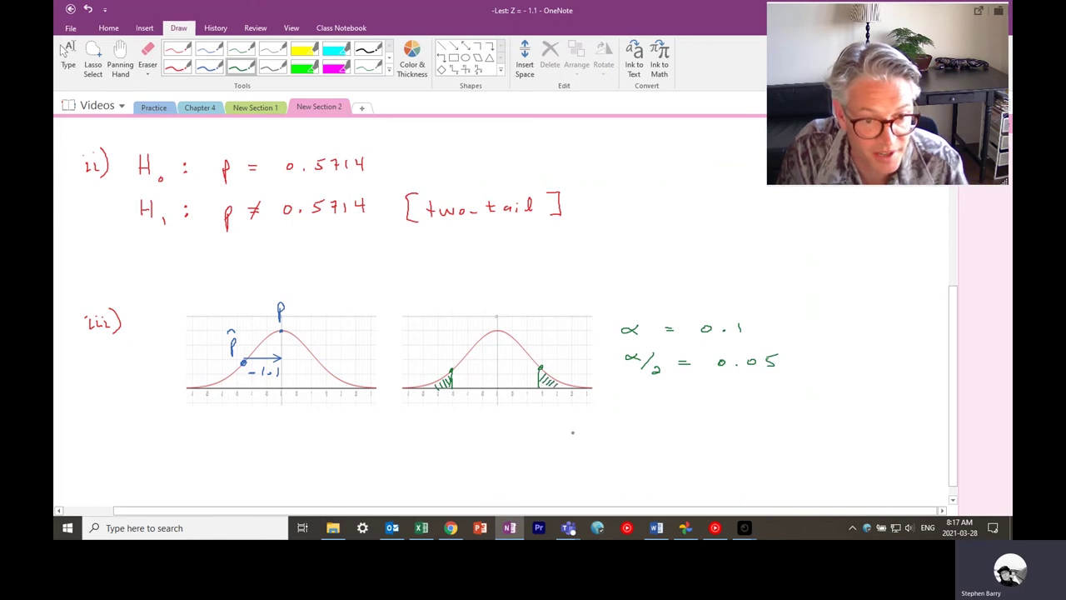
drag(435, 343, 456, 366)
drag(460, 361, 467, 367)
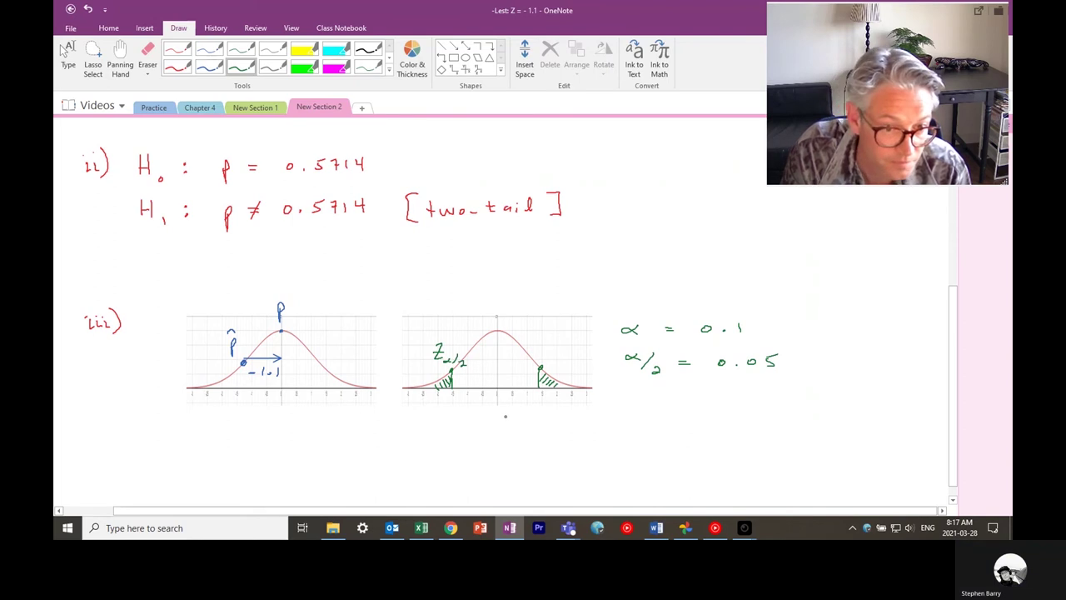
drag(444, 402, 442, 412)
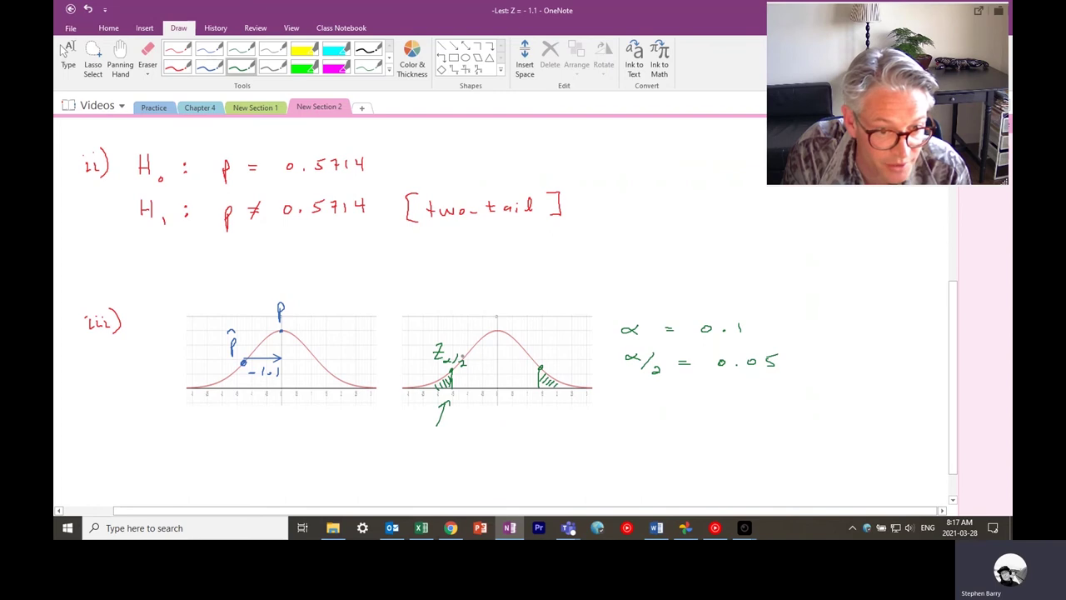
drag(423, 443, 468, 440)
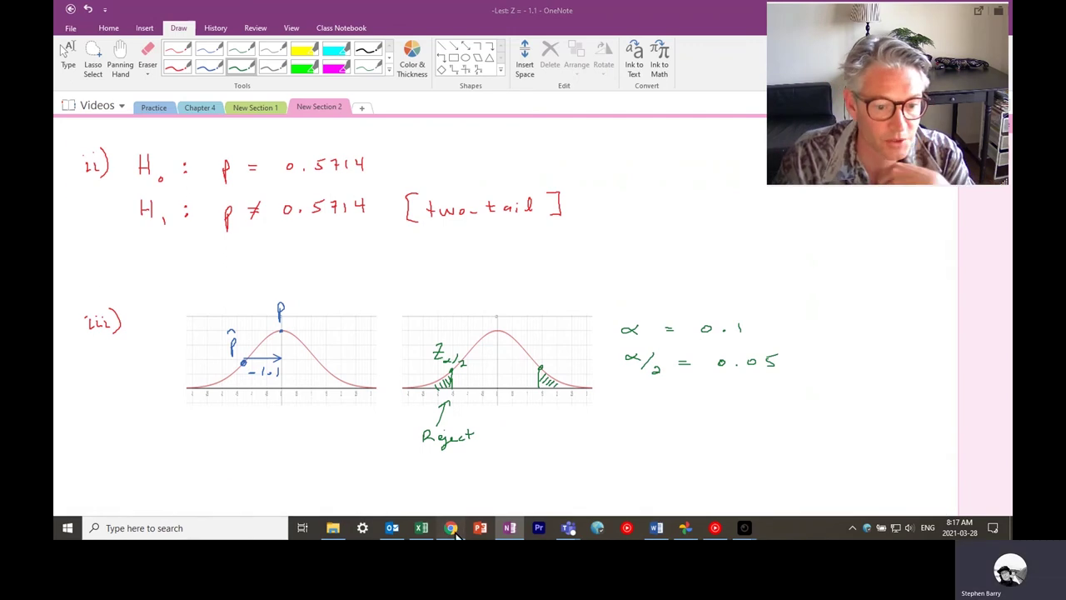
click(450, 527)
Find −1.645 for area 0.0500 on page 1 of the z-table, then return to OneNote
click(377, 177)
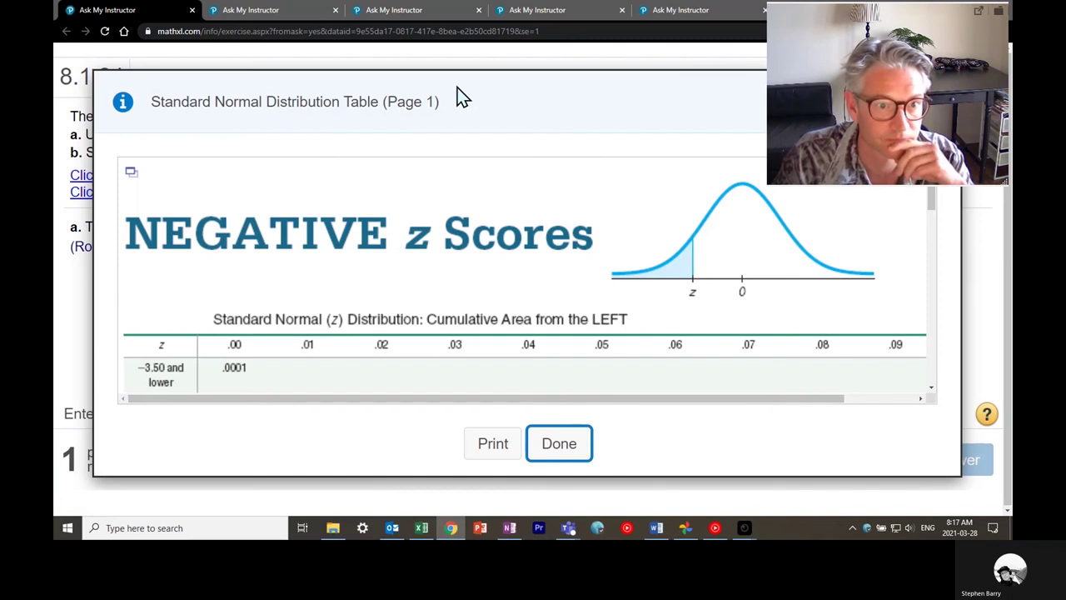
scroll(392, 297, down, 2)
scroll(398, 370, down, 4)
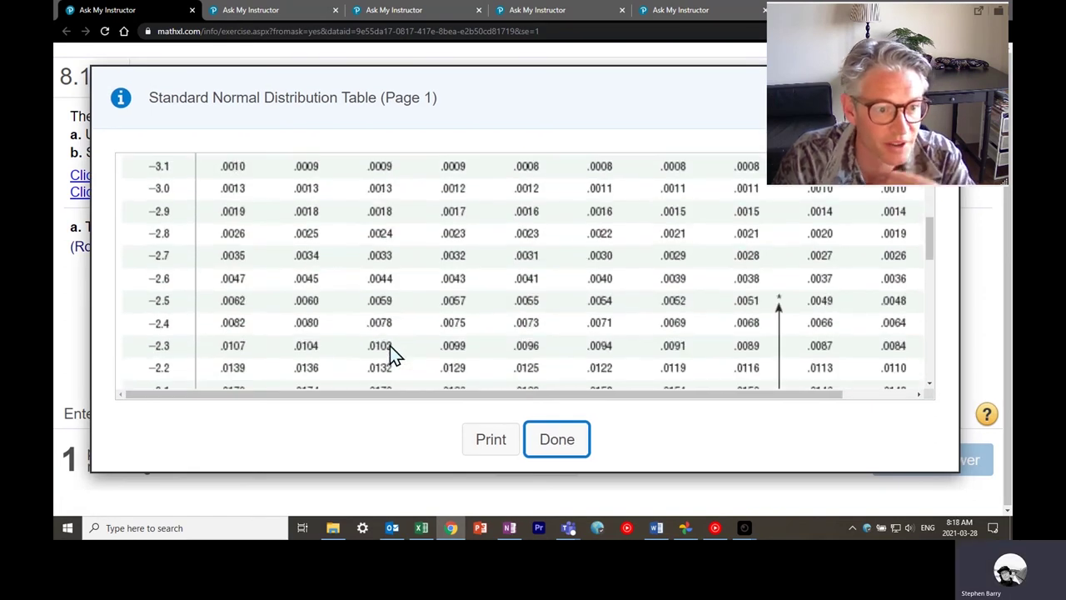
scroll(400, 355, down, 1)
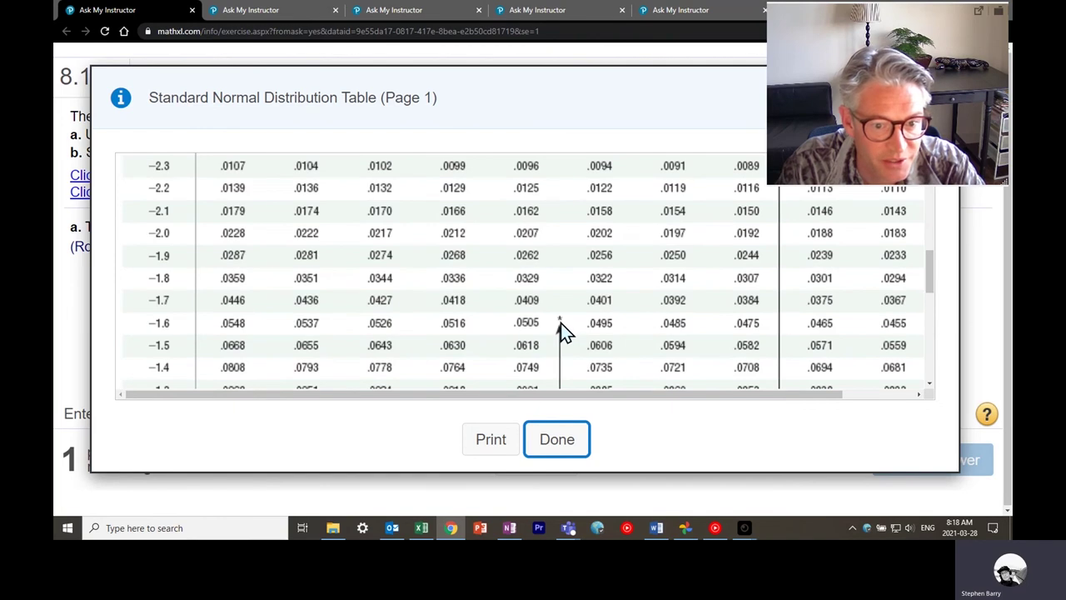
scroll(561, 327, down, 7)
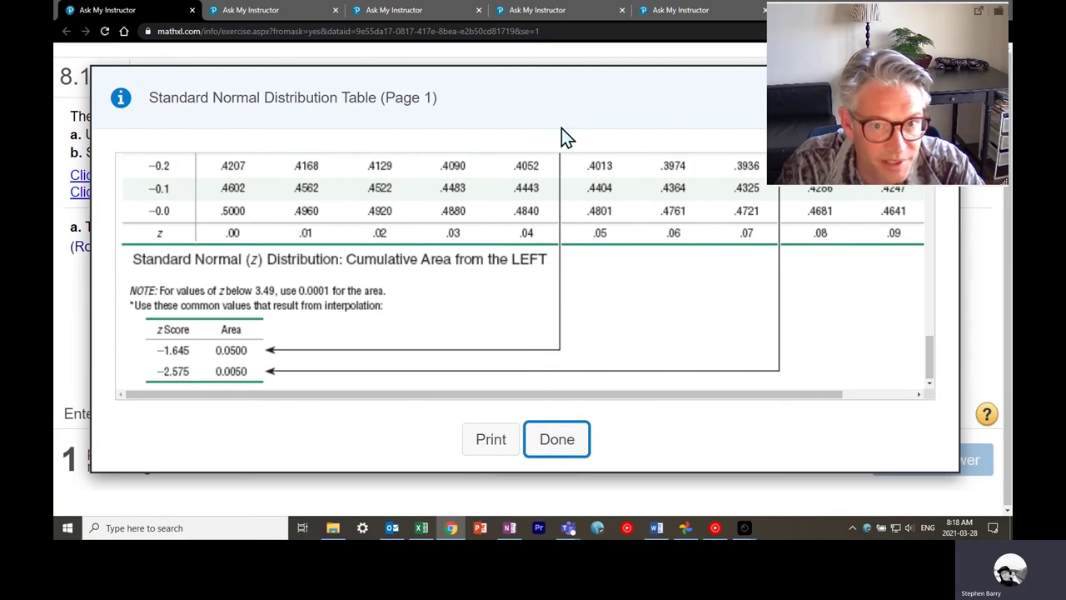
click(500, 528)
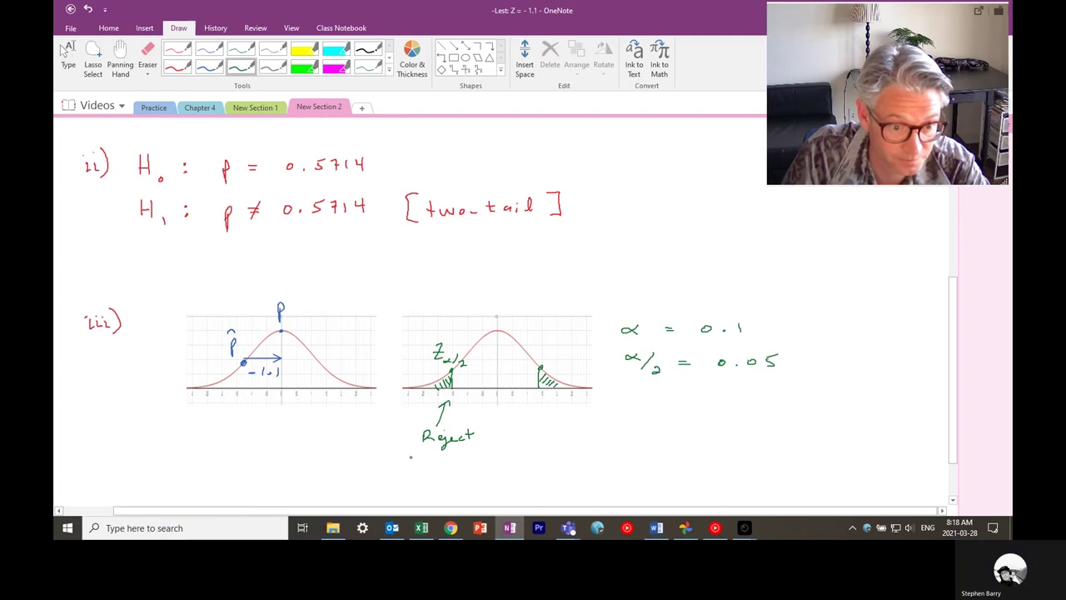
Draw an arrow down to the second curve's left tail and write -1.645 above it
drag(489, 298, 451, 325)
drag(456, 319, 457, 328)
drag(531, 288, 529, 299)
click(545, 296)
mouse_move(557, 288)
mouse_down()
mouse_move(553, 296)
mouse_move(576, 297)
mouse_up()
drag(586, 290, 596, 288)
Move the page up with the Panning Hand and reselect the green pen
click(120, 60)
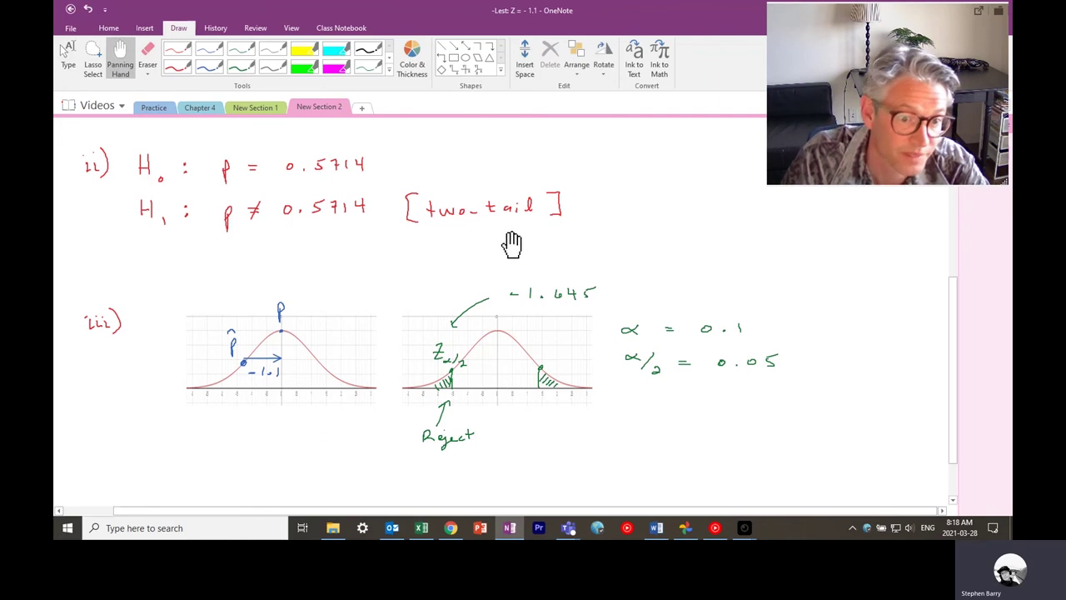
drag(483, 276, 506, 212)
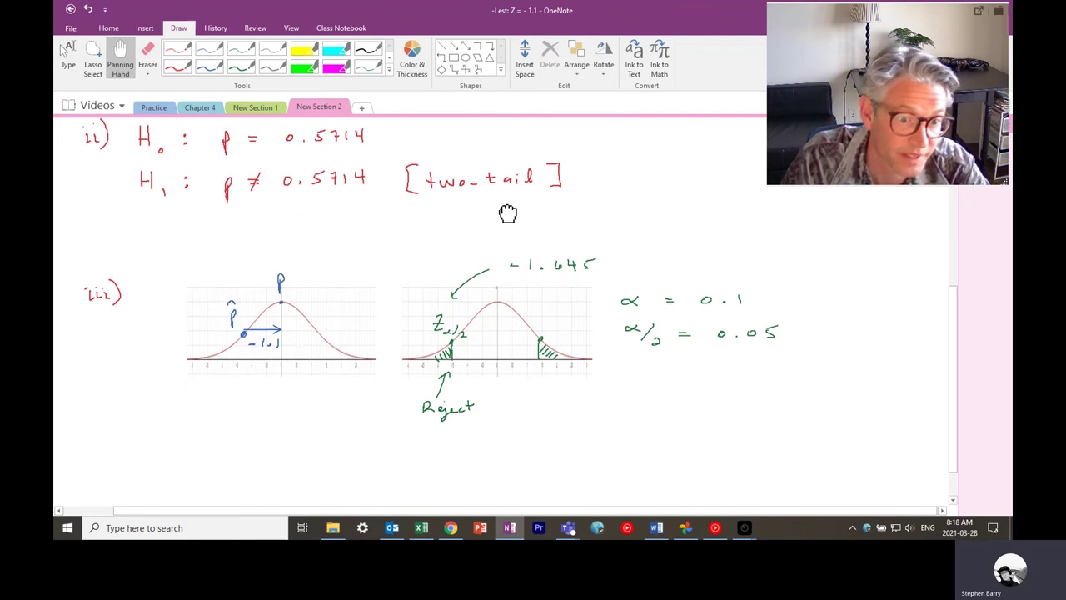
click(209, 67)
click(241, 67)
Shade the first curve's left tail and write 'test score (1.1) < critical score, therefore' on line iv)
drag(226, 309, 228, 324)
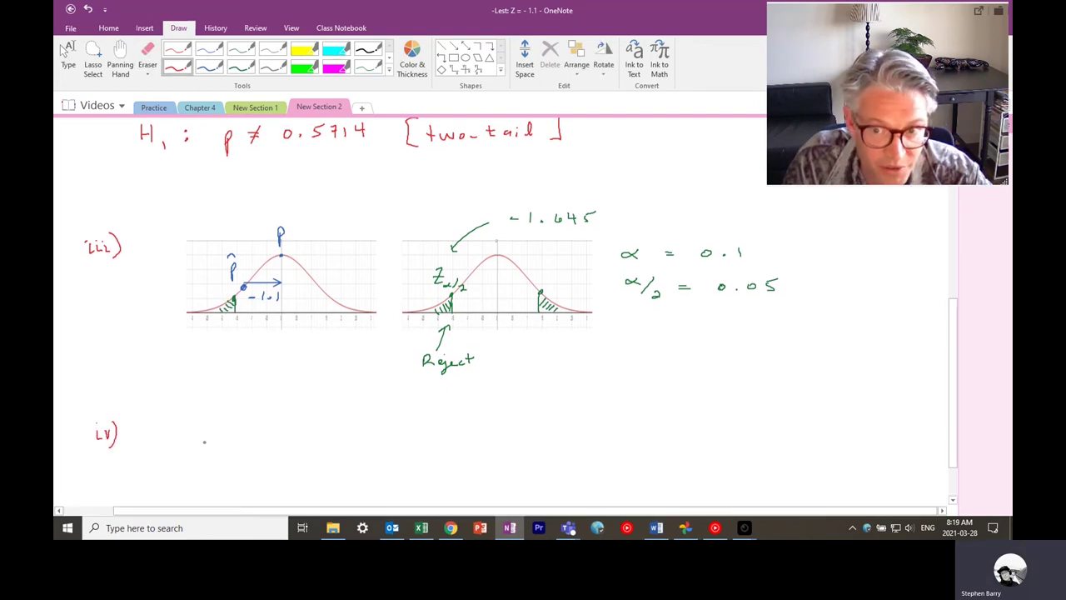
mouse_move(176, 430)
mouse_down()
mouse_move(178, 448)
mouse_move(182, 437)
mouse_move(268, 446)
mouse_up()
drag(277, 438, 298, 446)
drag(337, 418, 336, 460)
mouse_move(349, 436)
mouse_down()
mouse_move(348, 448)
mouse_move(389, 455)
mouse_up()
mouse_move(449, 432)
mouse_down()
mouse_move(451, 447)
mouse_move(525, 446)
mouse_move(573, 426)
mouse_move(573, 443)
mouse_move(662, 440)
mouse_up()
drag(702, 411, 698, 457)
mouse_move(714, 428)
mouse_down()
mouse_move(716, 441)
mouse_move(833, 440)
mouse_up()
drag(829, 433, 841, 434)
mouse_move(845, 422)
mouse_down()
mouse_move(852, 439)
mouse_move(914, 432)
mouse_up()
Write 'we fail to reject Ho' on the next line and add 'v)' in the left margin
mouse_move(170, 466)
mouse_down()
mouse_move(231, 488)
mouse_move(255, 473)
mouse_move(308, 478)
mouse_up()
drag(305, 468, 473, 470)
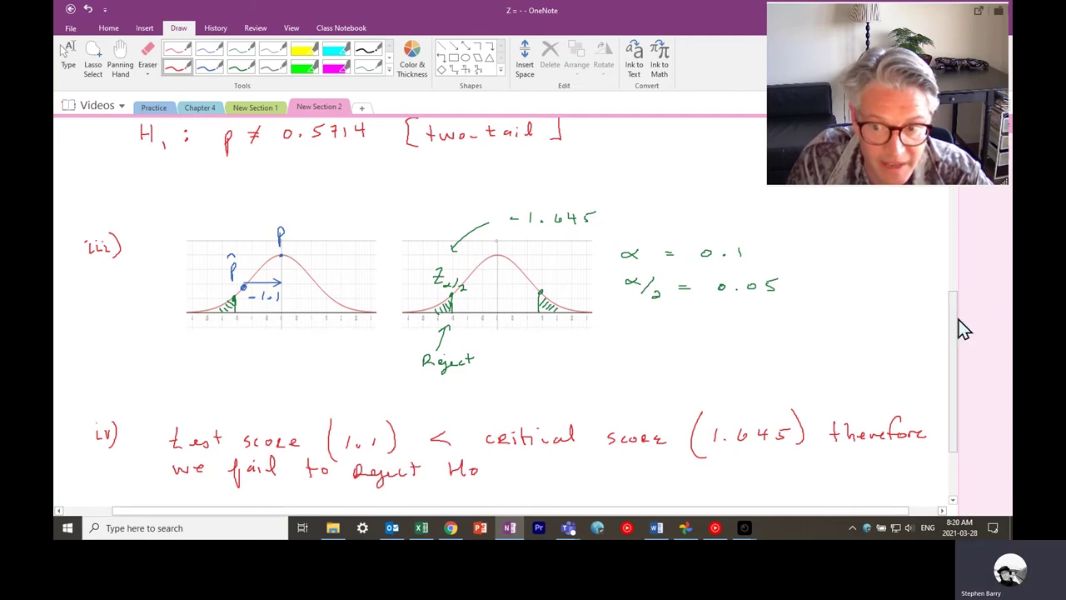
mouse_move(959, 326)
mouse_down()
mouse_move(955, 315)
mouse_move(948, 374)
mouse_up()
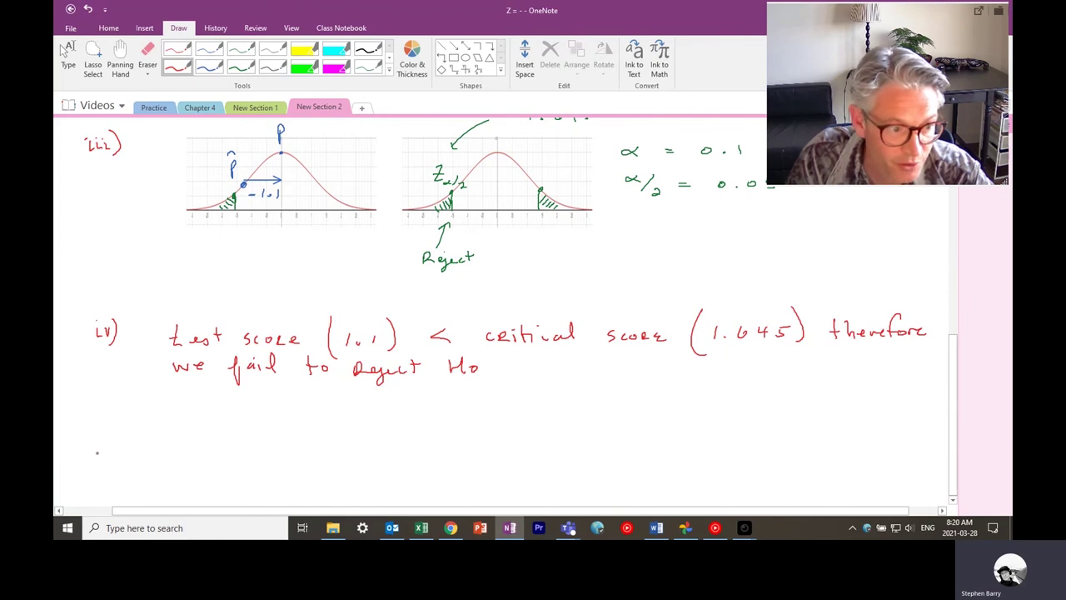
drag(94, 454, 111, 470)
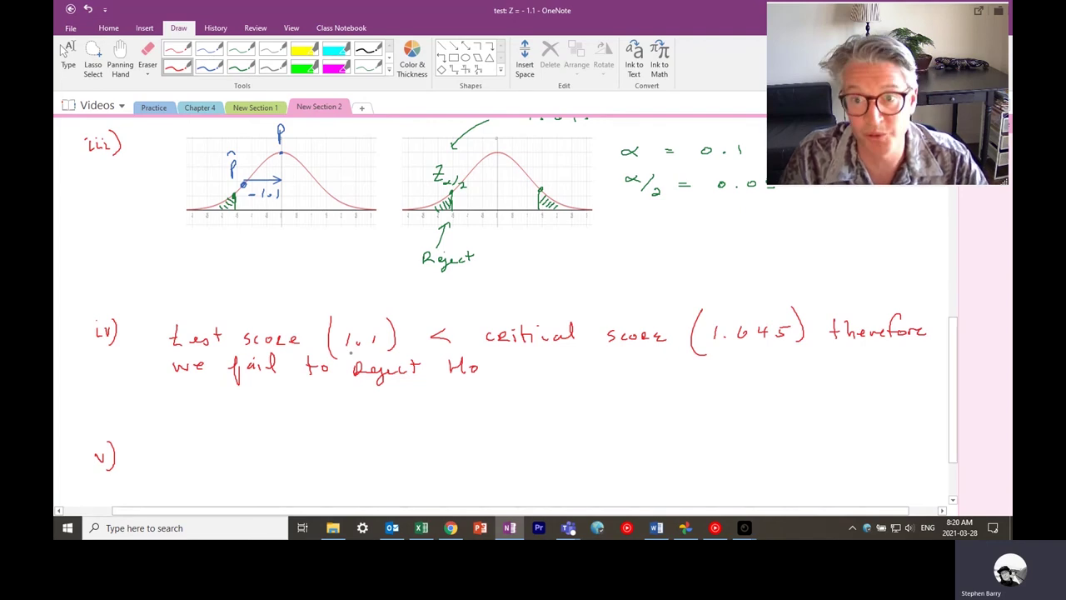
drag(949, 345, 958, 214)
scroll(500, 317, down, 3)
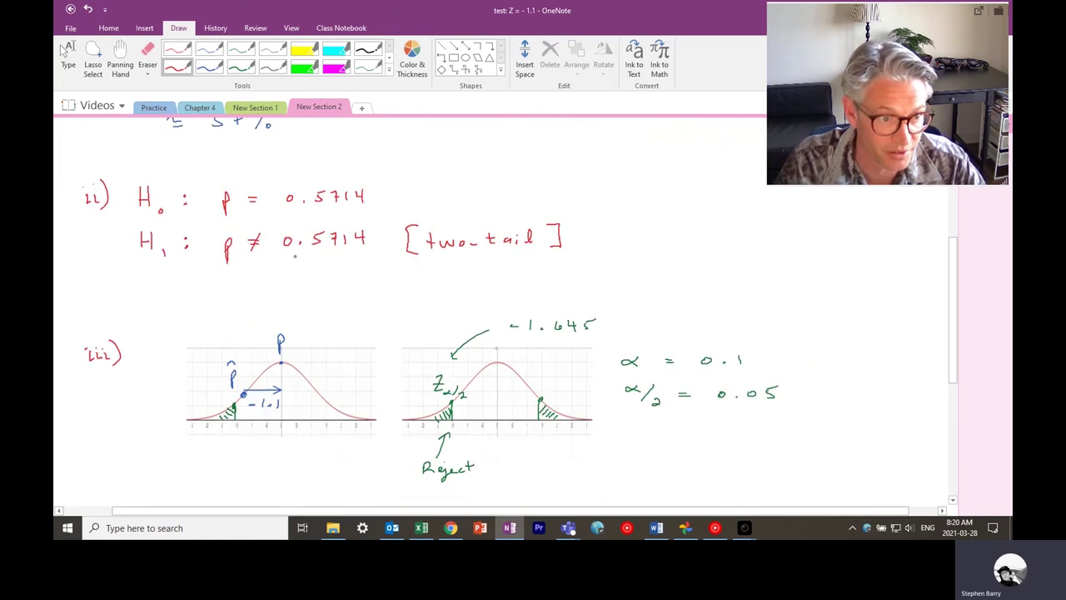
In MathXL, enter -1.65,1.65 as part a's critical values, check, and dismiss the Well done message
key(alt+Tab)
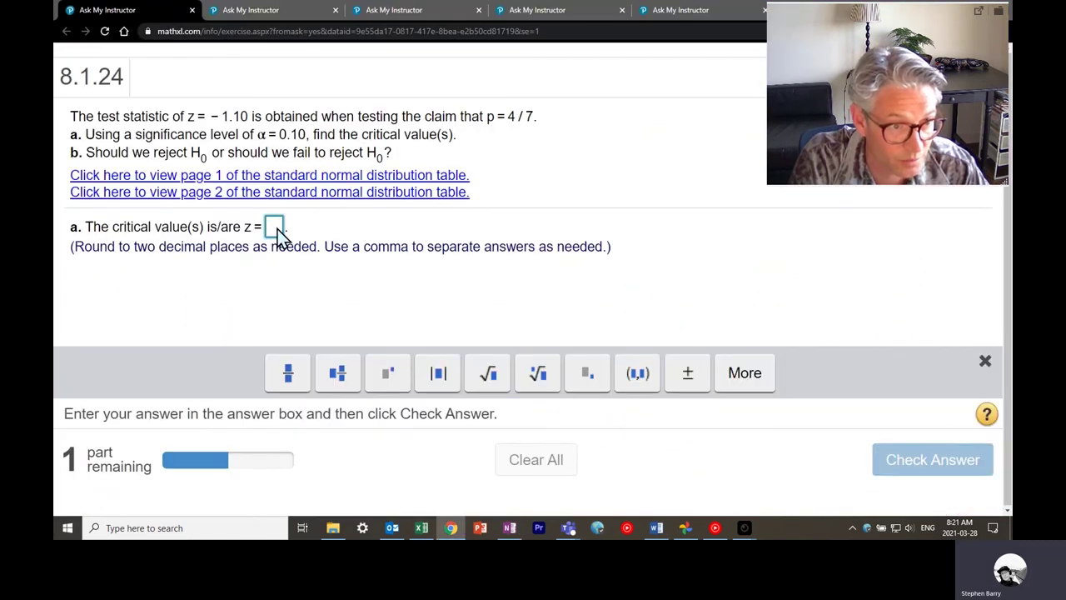
text(-)
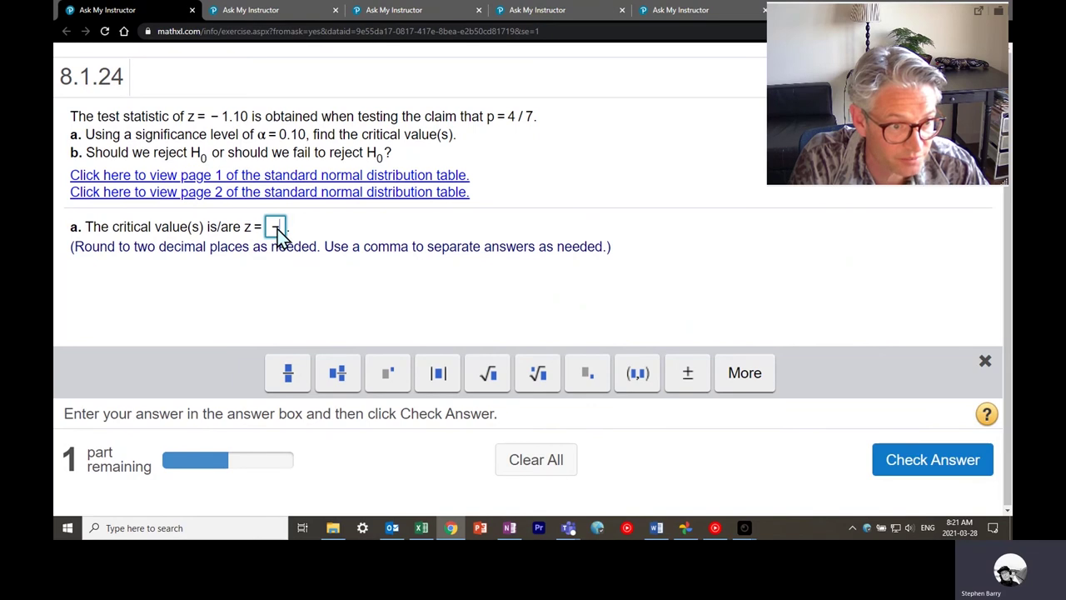
text(1.6)
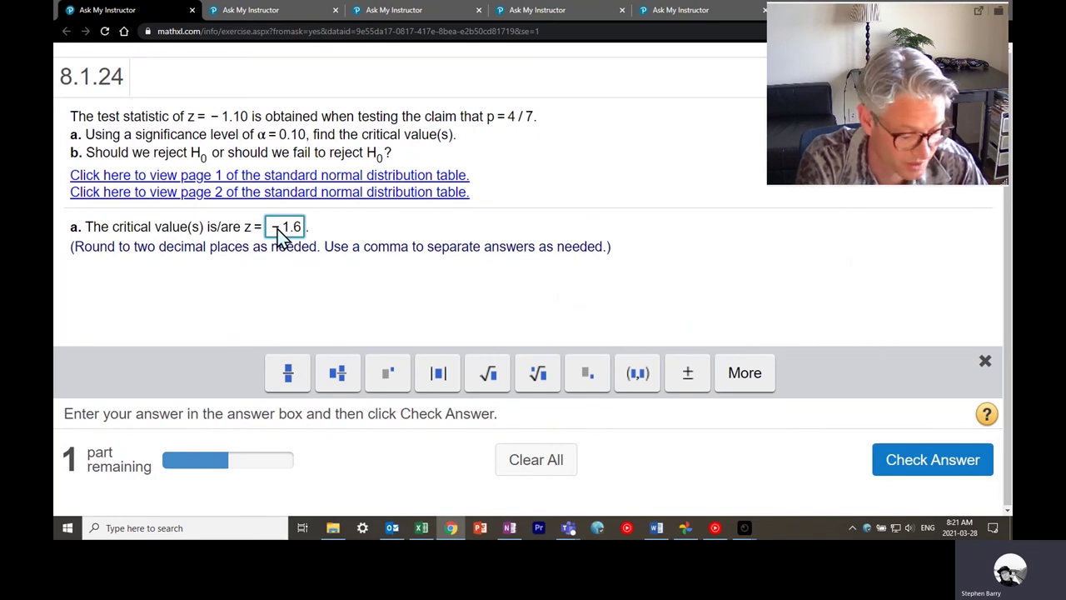
text(45)
key(BackSpace)
key(BackSpace)
text(5,1)
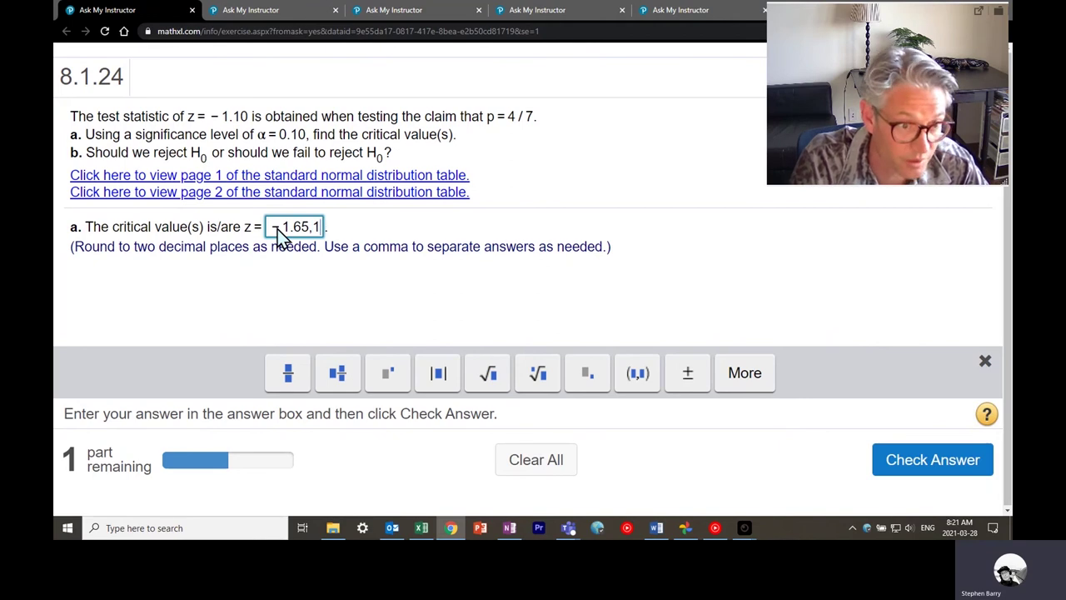
text(.65)
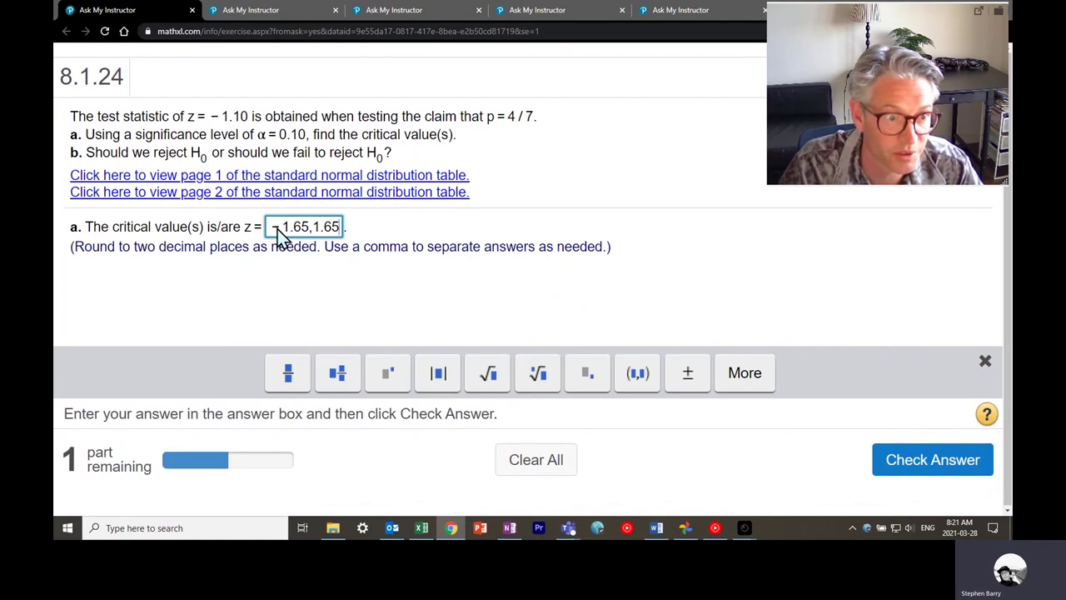
key(Return)
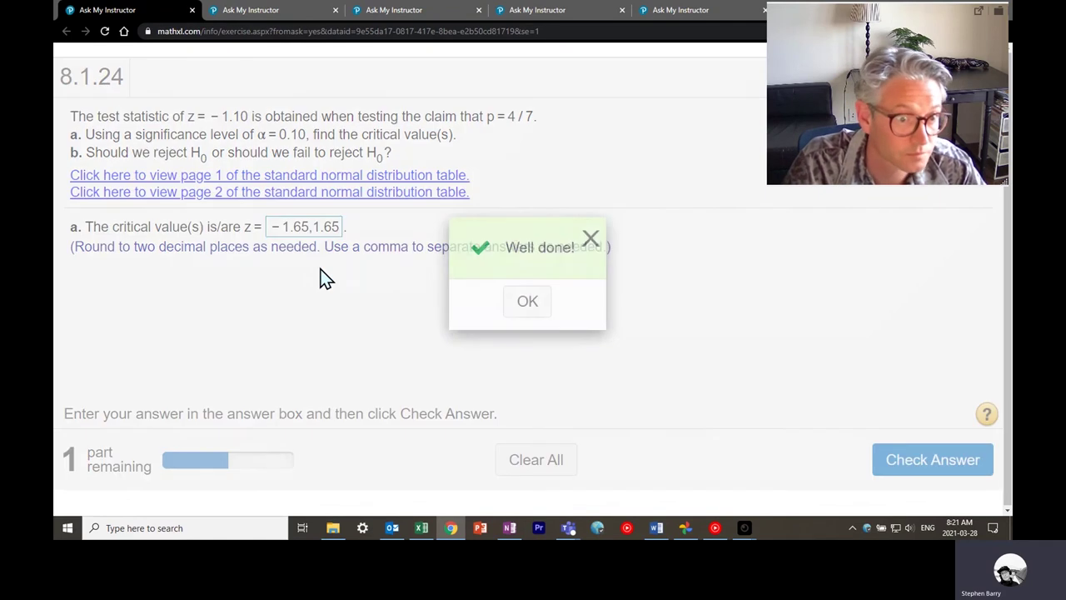
key(Return)
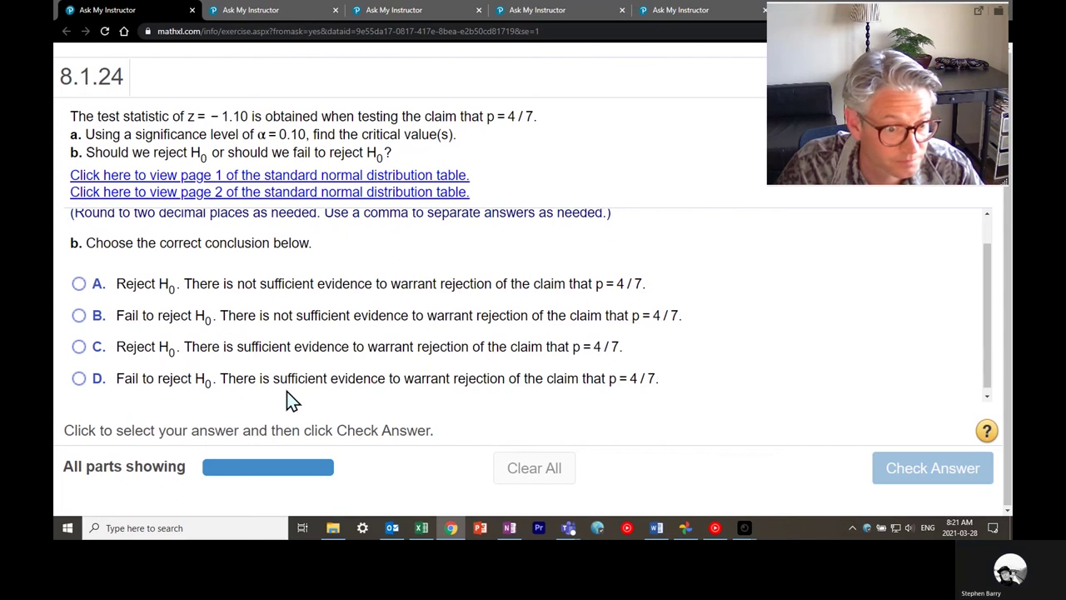
Answer part b with 'Fail to reject H0', check it, then load a Similar Question
click(104, 317)
click(916, 474)
click(529, 299)
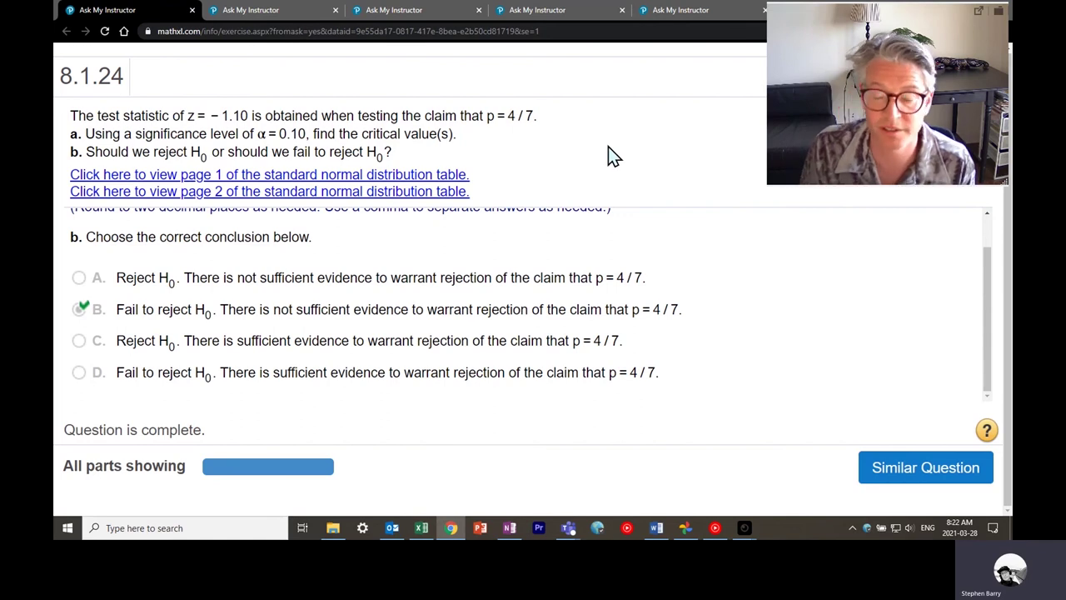
click(900, 475)
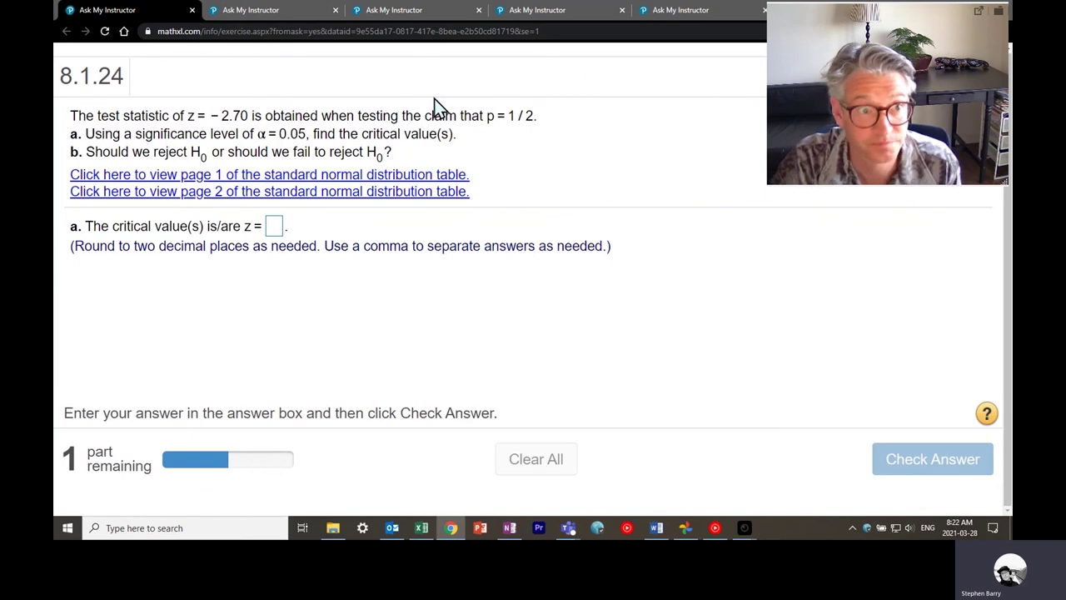
View exercise 8.1.22 (claim p < 0.59) in its tab, then return to OneNote
click(250, 10)
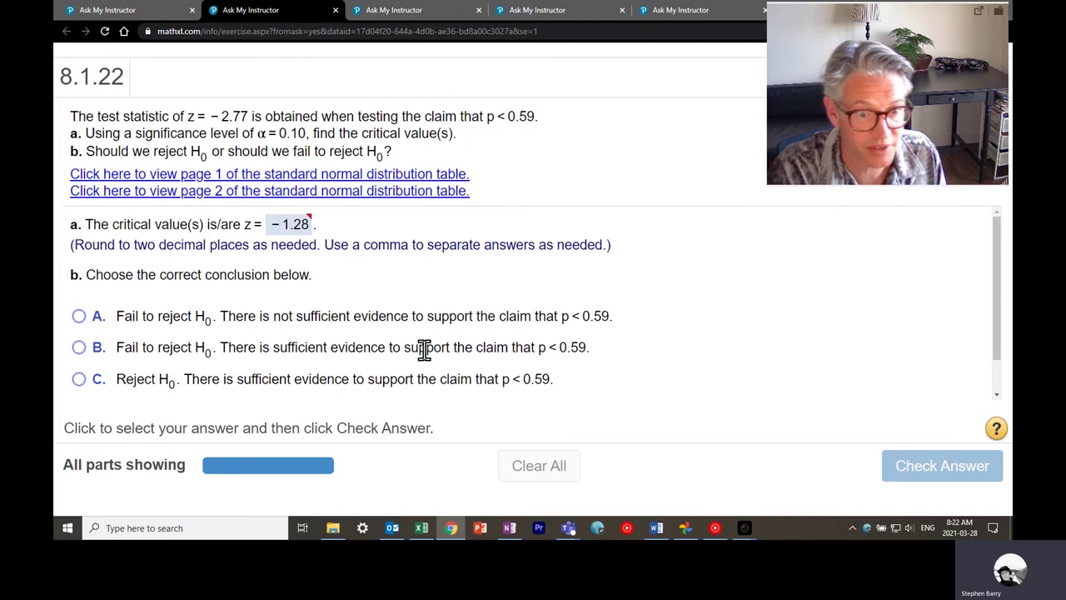
click(502, 525)
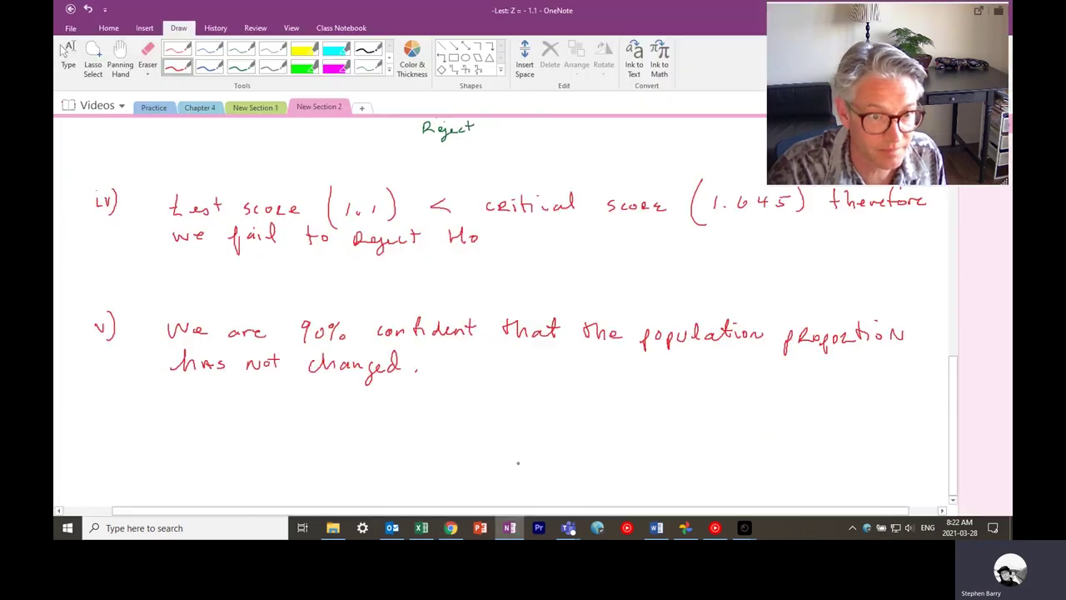
Draw a black horizontal dividing line below the 90% confidence conclusion
scroll(658, 226, down, 3)
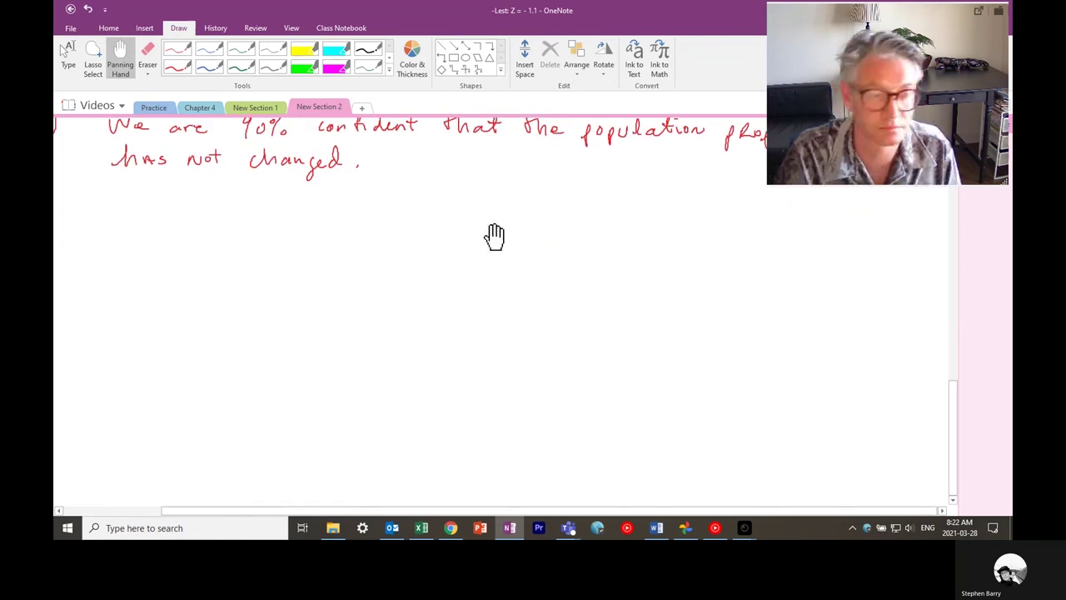
click(371, 53)
click(442, 48)
drag(157, 233, 720, 231)
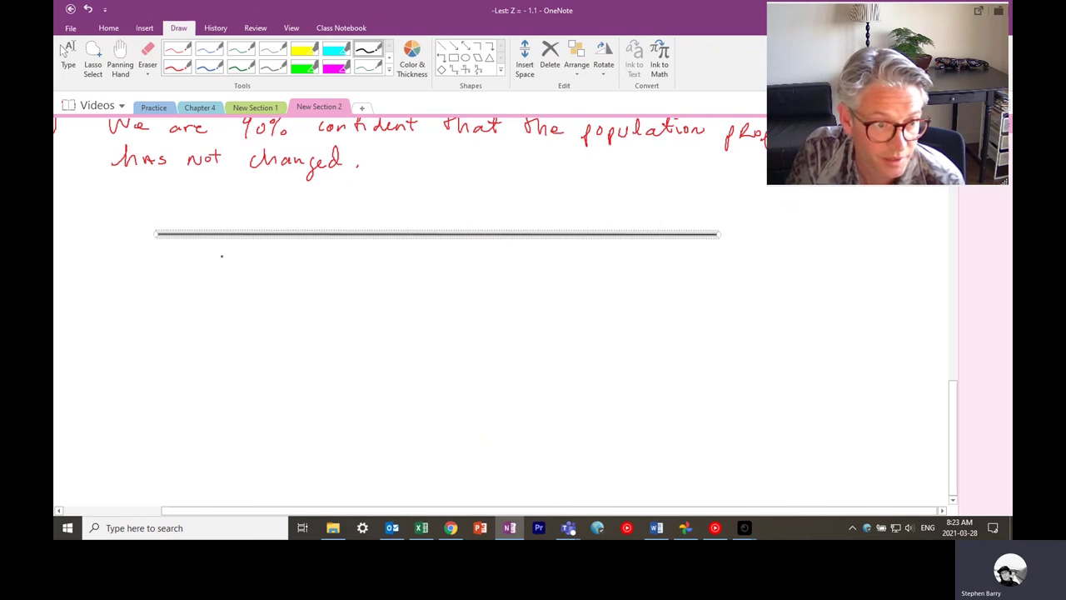
click(221, 261)
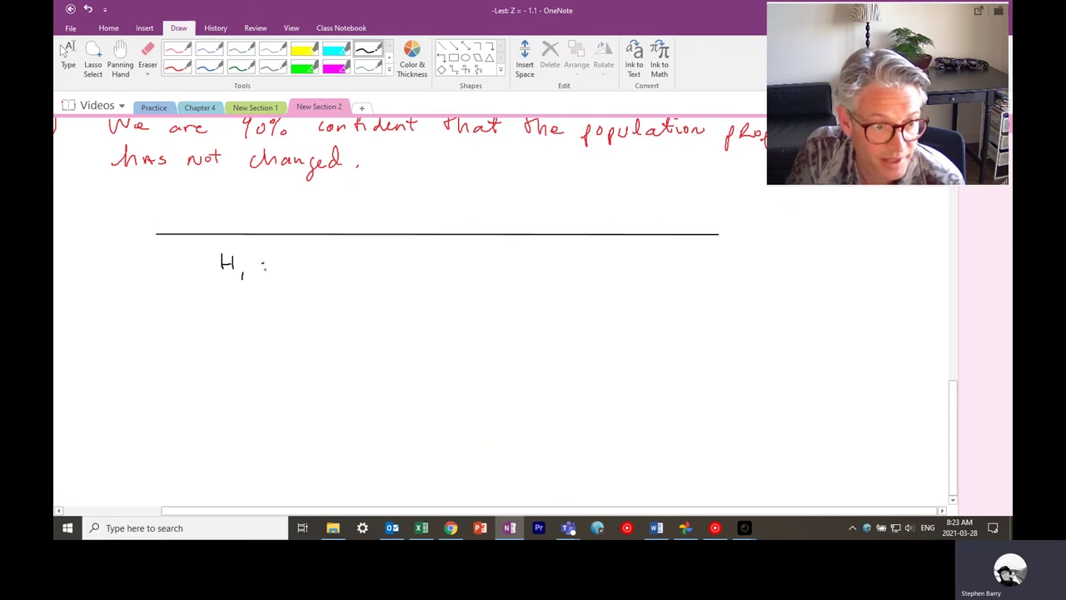
Handwrite H1: p < 0.59 [one-tail] and H0: p = 0.59 under the line
drag(305, 269, 420, 270)
click(386, 267)
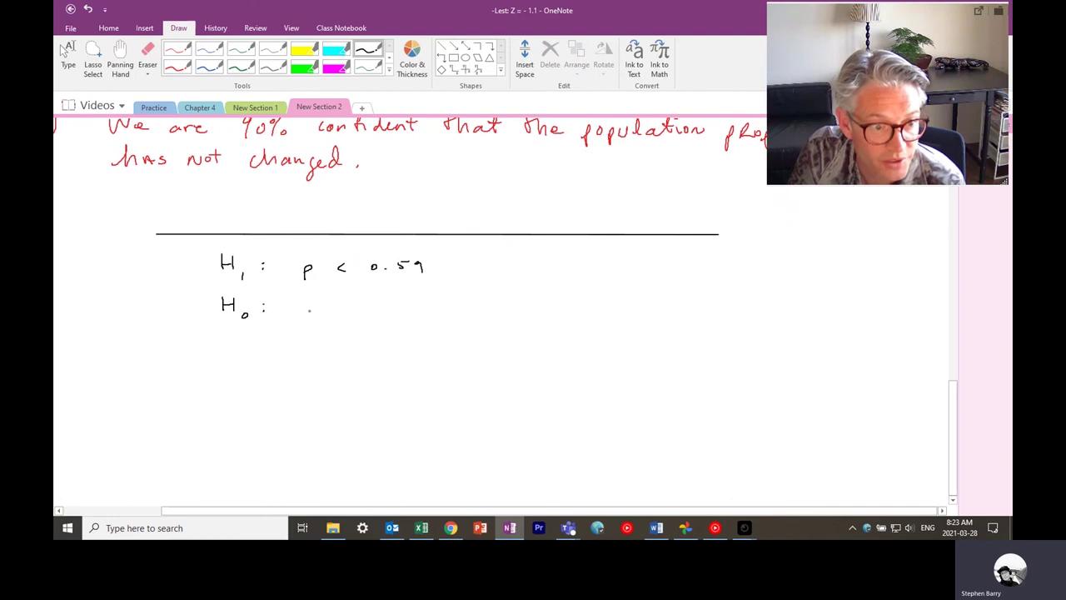
mouse_move(304, 306)
mouse_down()
mouse_move(388, 316)
mouse_move(400, 304)
mouse_move(410, 317)
mouse_up()
click(377, 315)
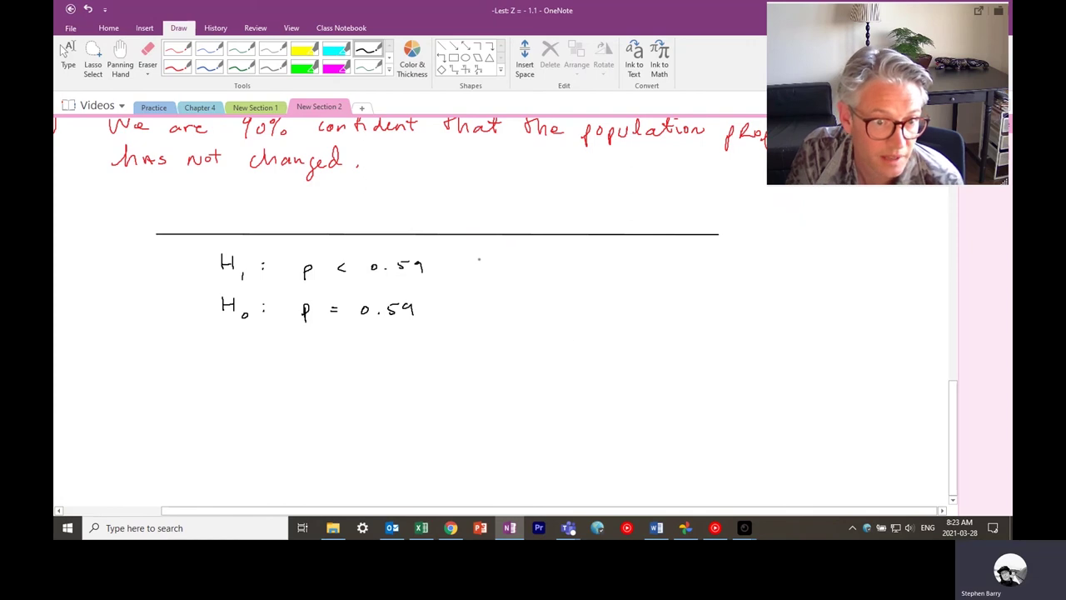
mouse_move(497, 253)
mouse_down()
mouse_move(487, 277)
mouse_move(526, 271)
mouse_up()
drag(527, 268, 536, 272)
drag(546, 270, 595, 272)
drag(607, 256, 615, 278)
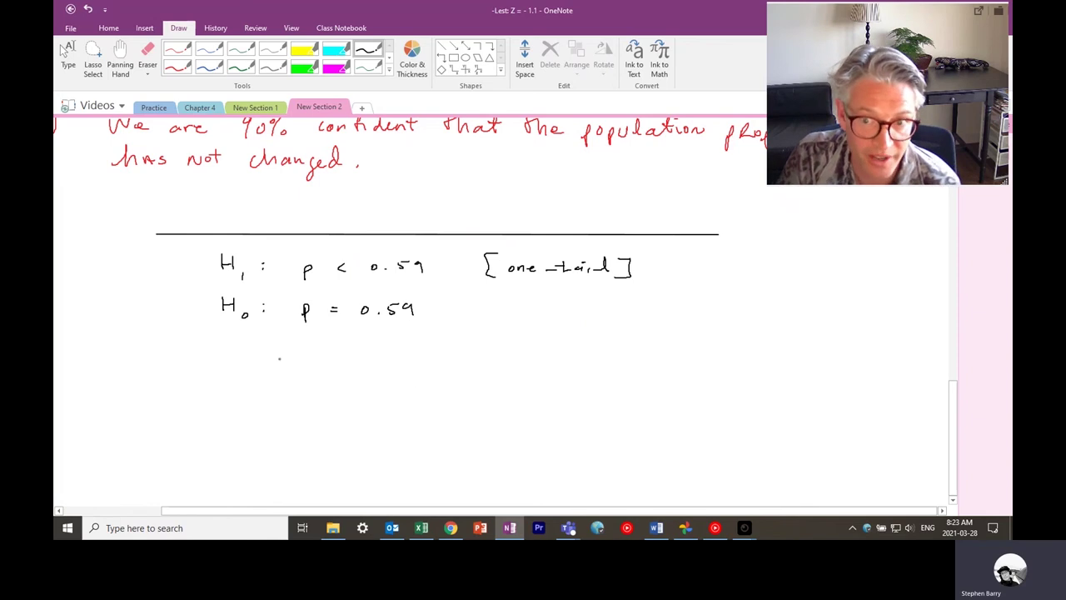
scroll(288, 342, up, 2)
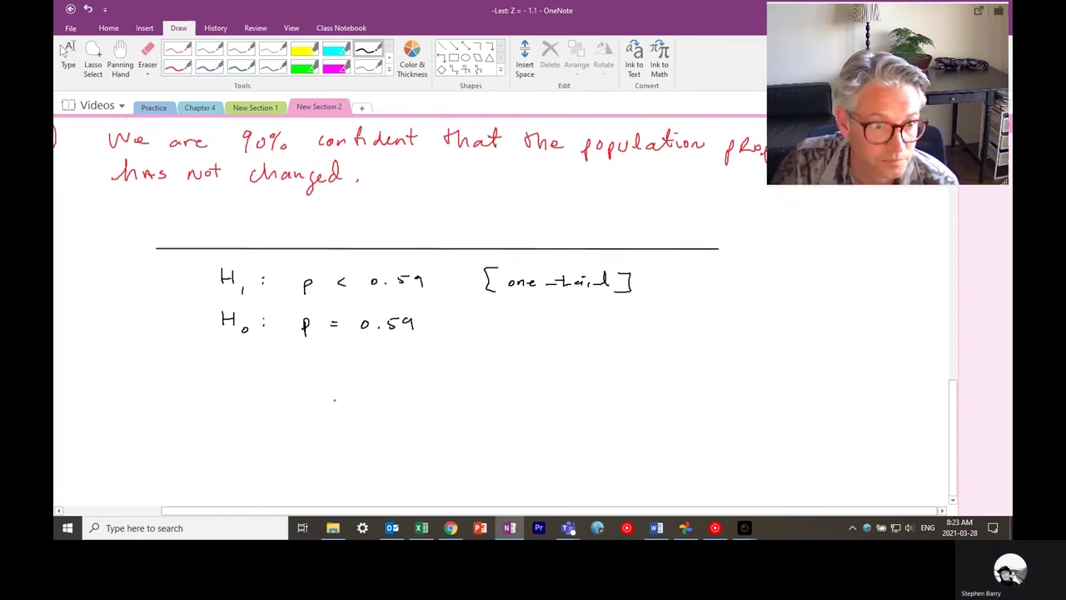
scroll(373, 327, down, 1)
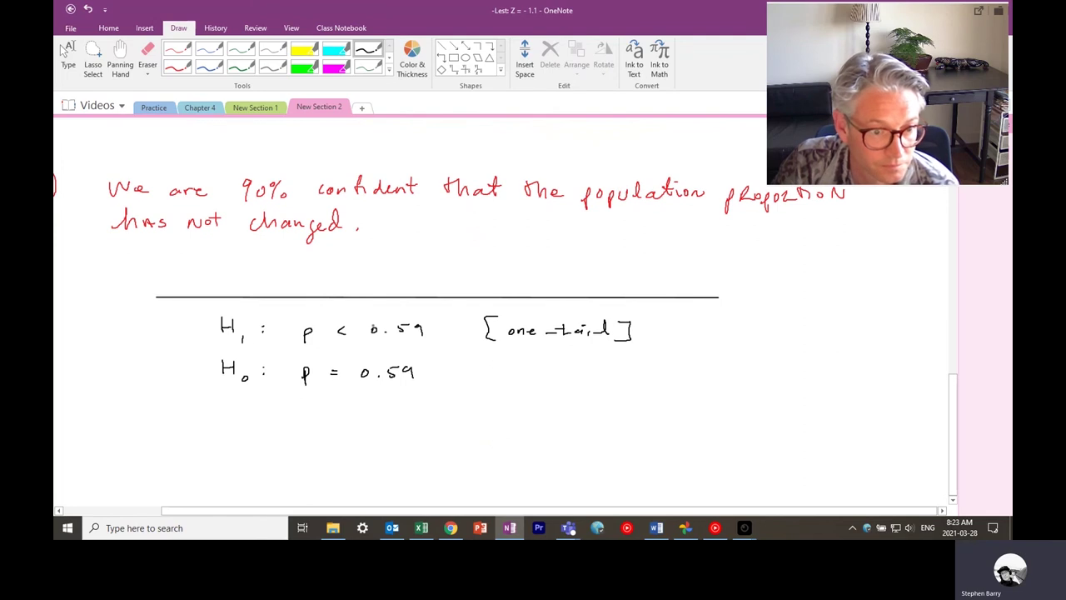
click(120, 58)
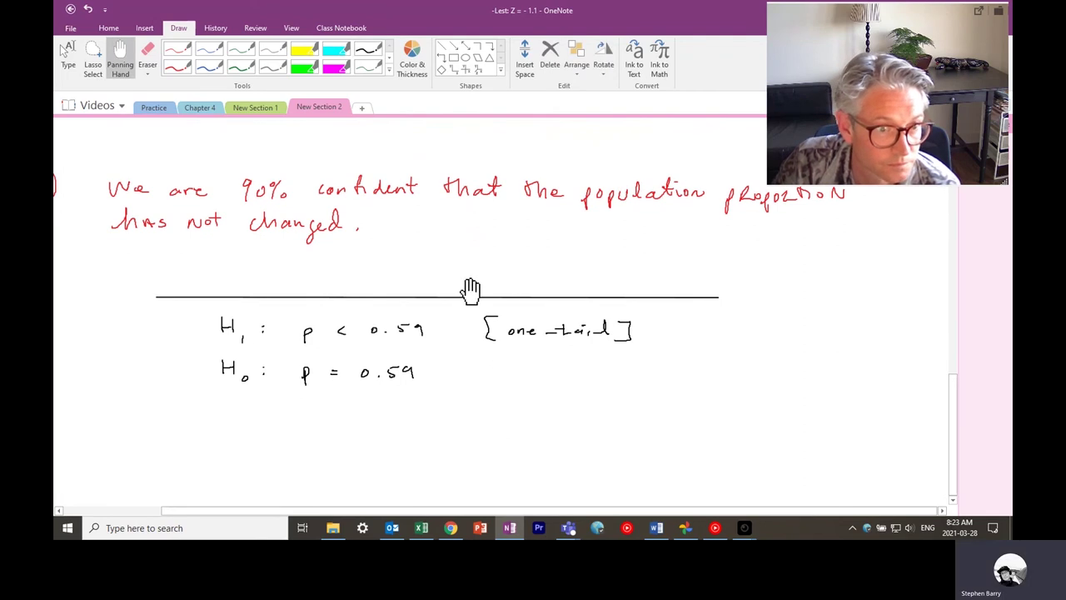
drag(459, 257, 448, 151)
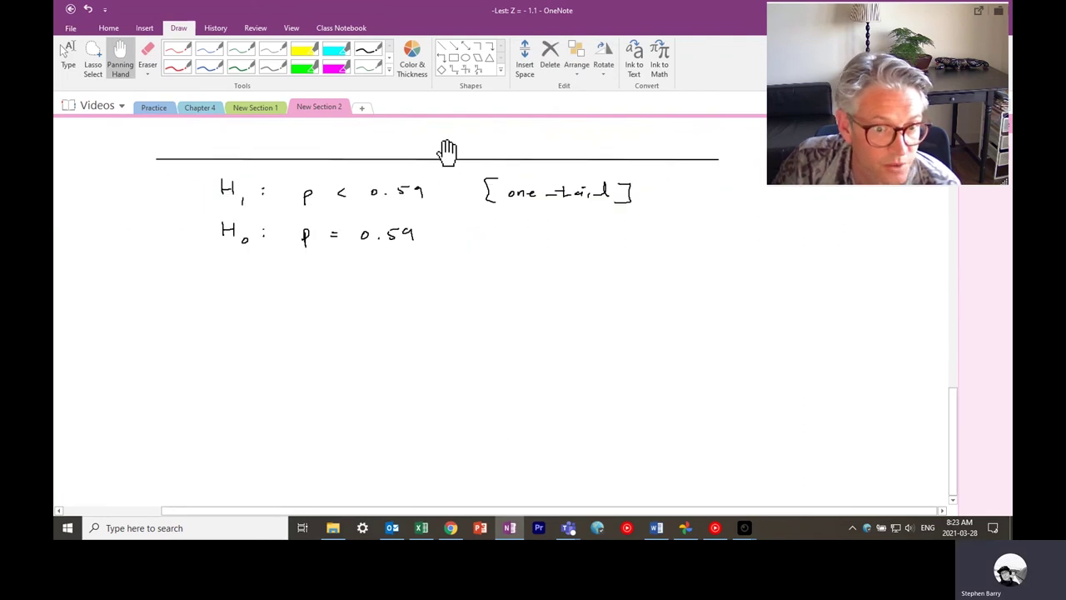
Draw a second dividing line below H0 and write '2-tail hypothesis test →' in blue beneath it
click(442, 46)
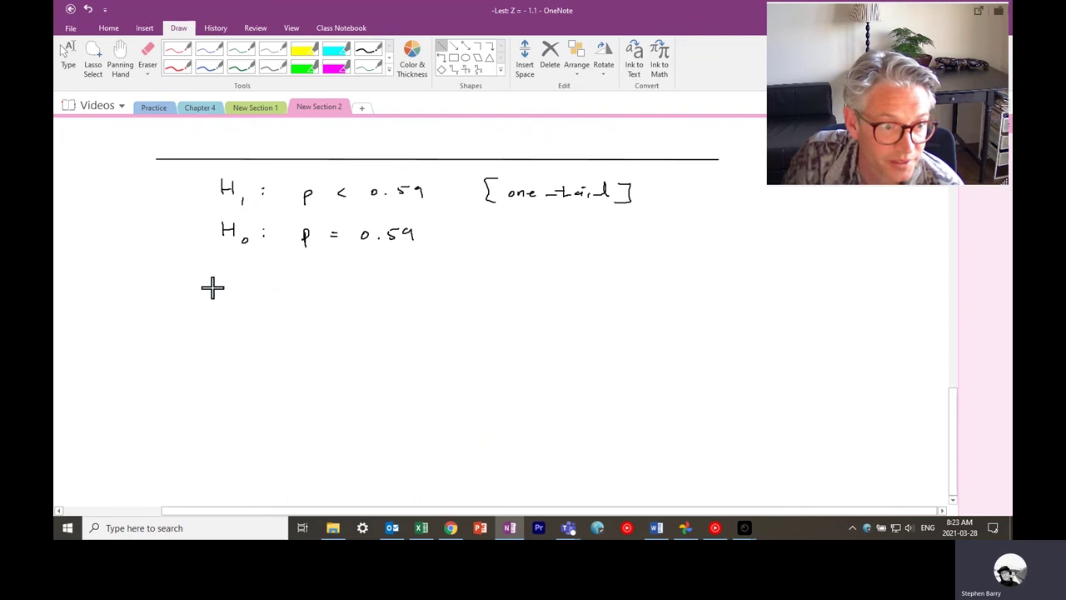
drag(163, 293, 726, 291)
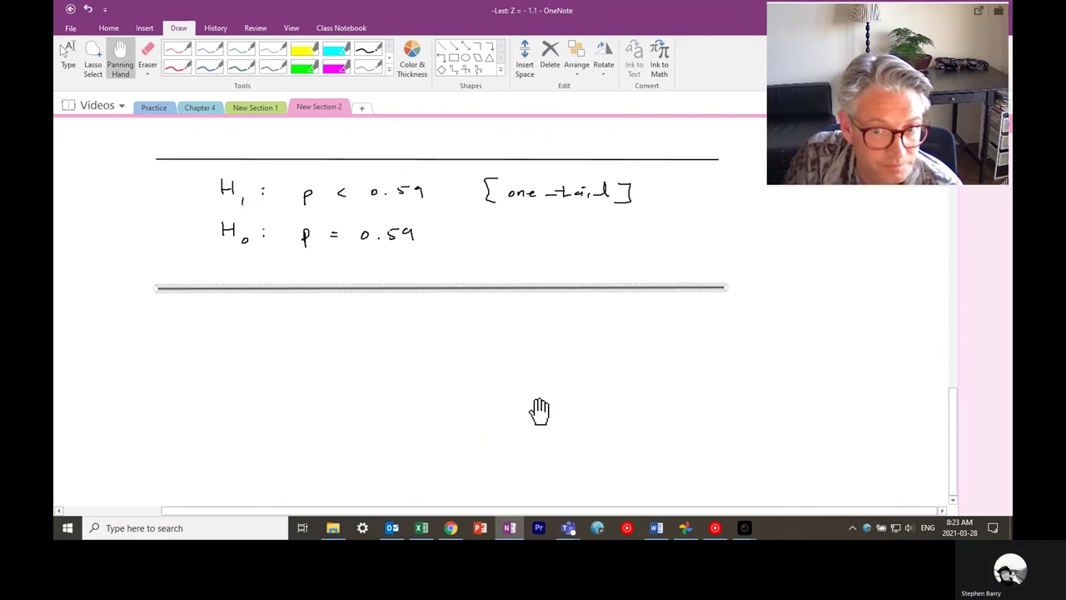
drag(541, 412, 537, 337)
click(222, 67)
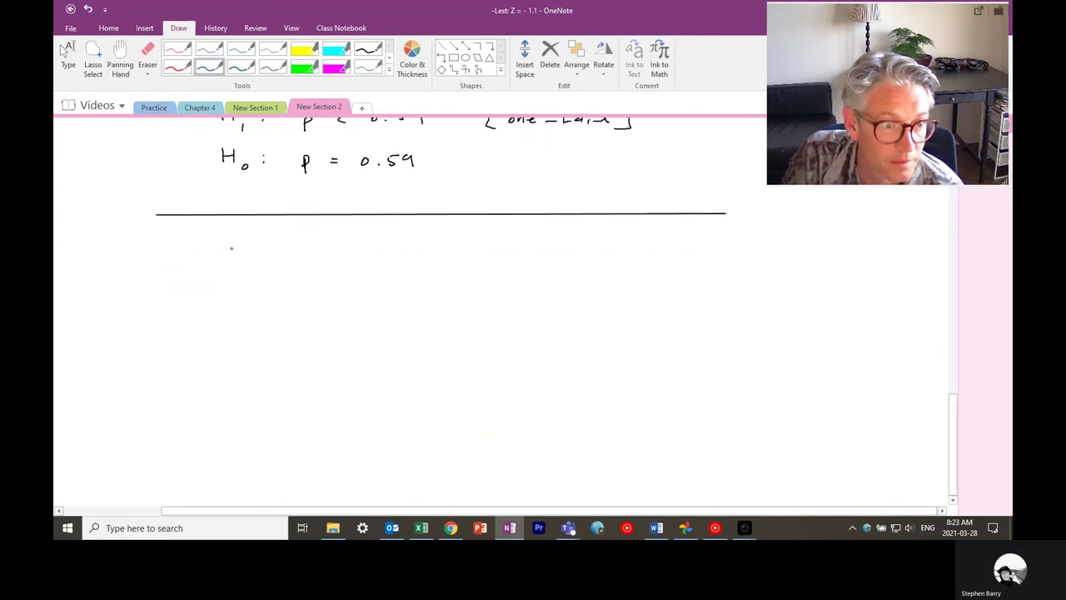
drag(239, 248, 291, 259)
drag(284, 252, 497, 258)
drag(492, 250, 504, 250)
drag(511, 255, 529, 256)
mouse_move(538, 241)
mouse_down()
mouse_move(539, 259)
mouse_move(607, 259)
mouse_up()
click(609, 250)
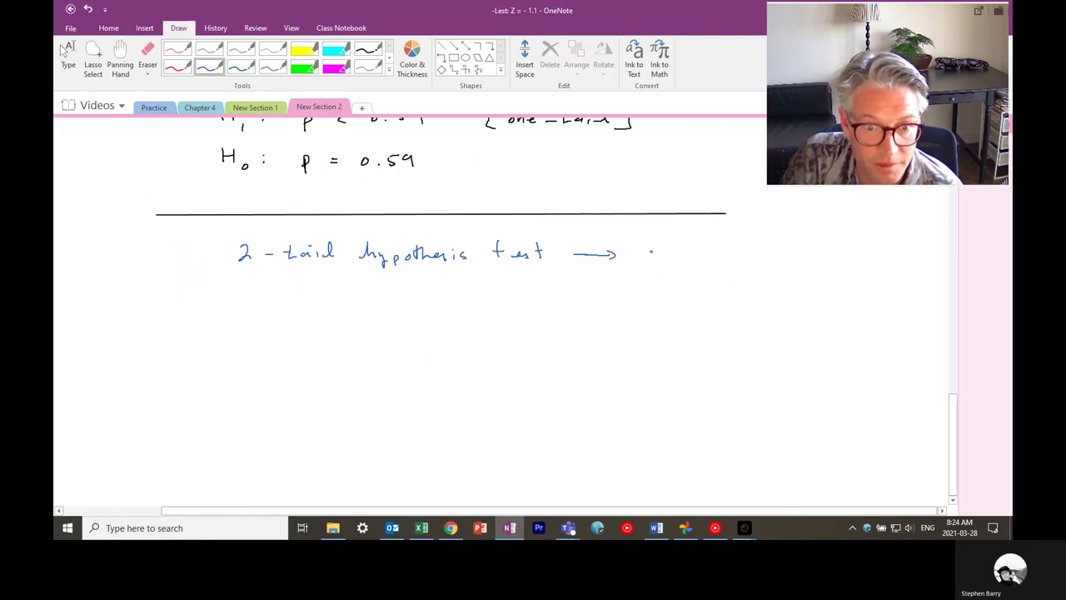
Continue the note with 'testing for a change (μ, p ≠ a)' across two lines
mouse_move(653, 243)
mouse_down()
mouse_move(657, 275)
mouse_move(678, 254)
mouse_move(763, 256)
mouse_up()
drag(756, 248, 796, 256)
drag(788, 248, 813, 257)
mouse_move(816, 253)
mouse_down()
mouse_move(830, 254)
mouse_move(825, 270)
mouse_up()
mouse_move(865, 240)
mouse_down()
mouse_move(856, 253)
mouse_move(868, 249)
mouse_up()
drag(873, 251, 890, 258)
drag(283, 286, 284, 292)
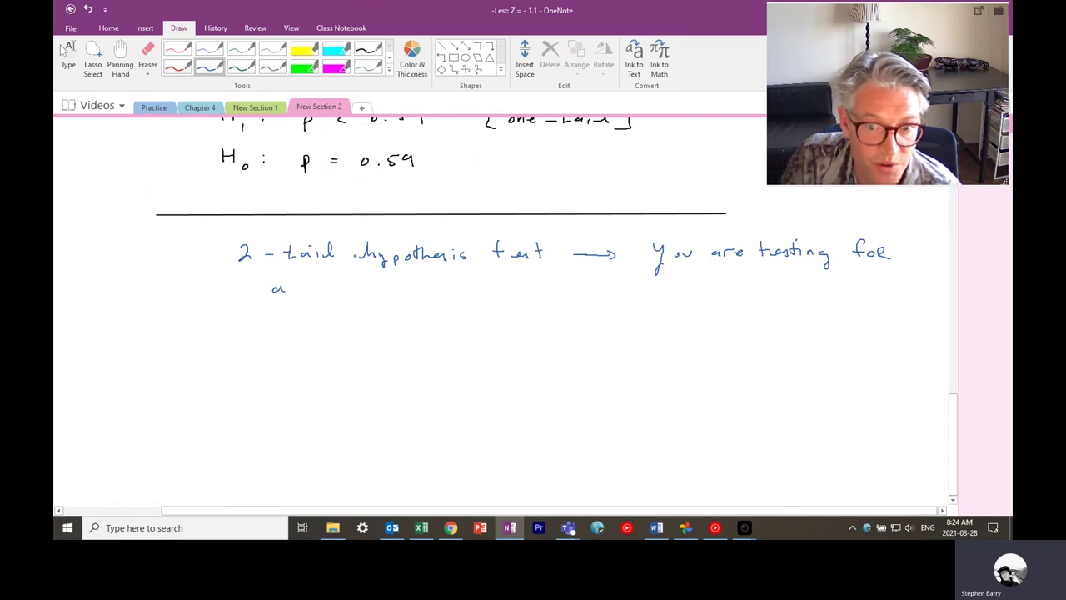
mouse_move(325, 285)
mouse_down()
mouse_move(360, 288)
mouse_move(382, 288)
mouse_move(383, 299)
mouse_move(406, 289)
mouse_move(461, 303)
mouse_up()
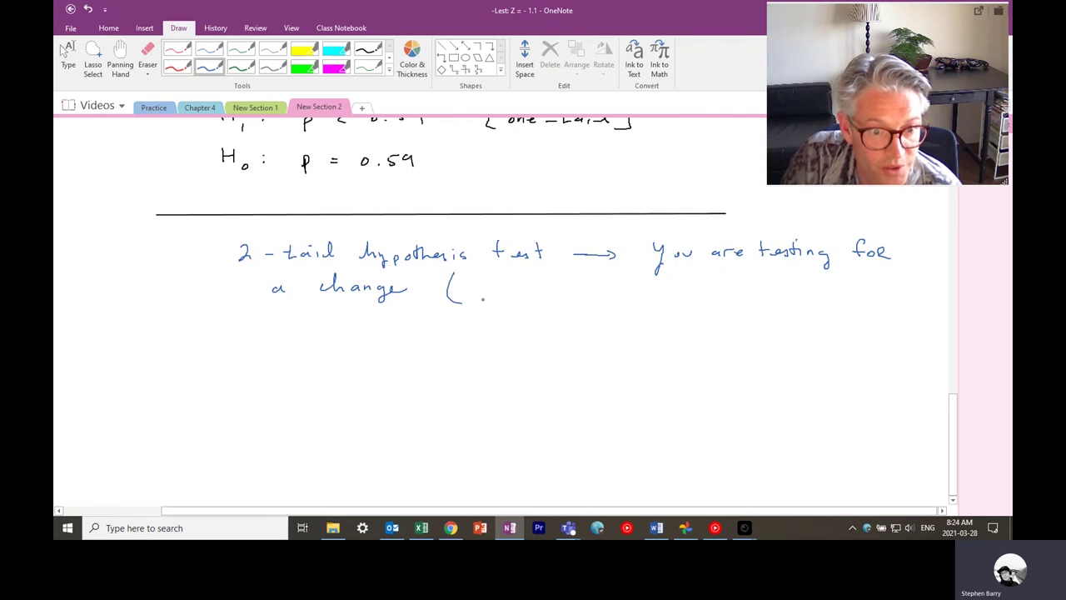
mouse_move(476, 287)
mouse_down()
mouse_move(543, 306)
mouse_move(591, 286)
mouse_move(582, 297)
mouse_move(636, 292)
mouse_up()
drag(640, 273, 643, 302)
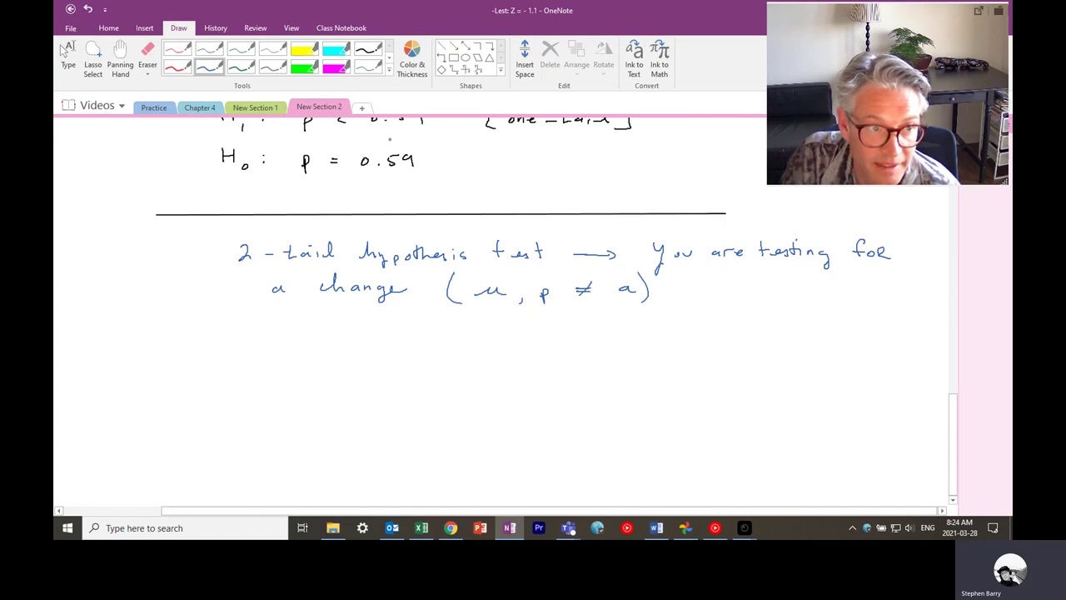
Erase the lowercase a after ≠ and rewrite it as a capital A
click(149, 50)
click(623, 287)
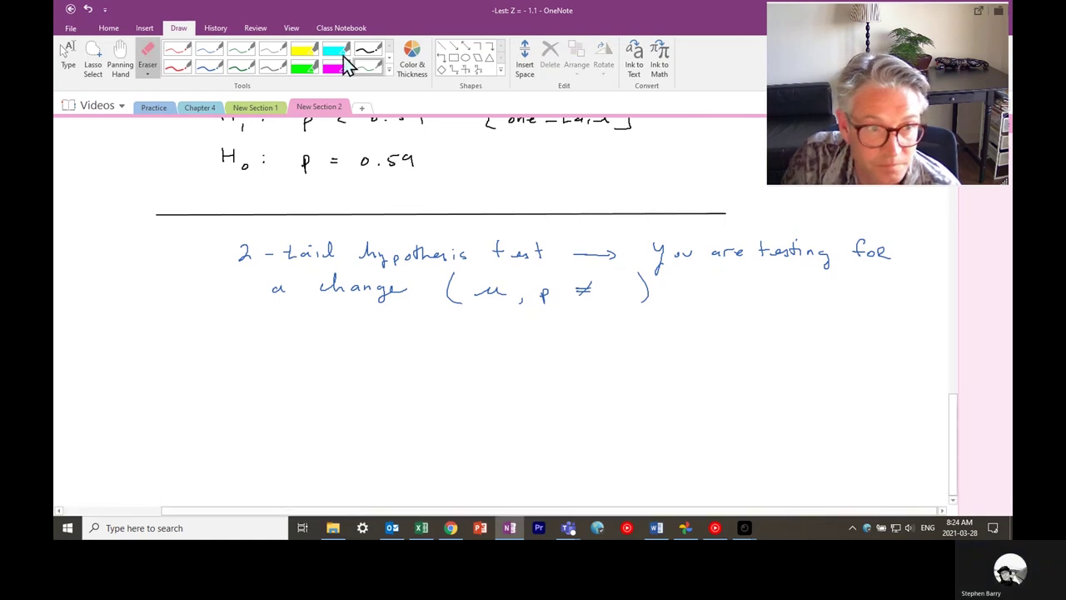
click(210, 69)
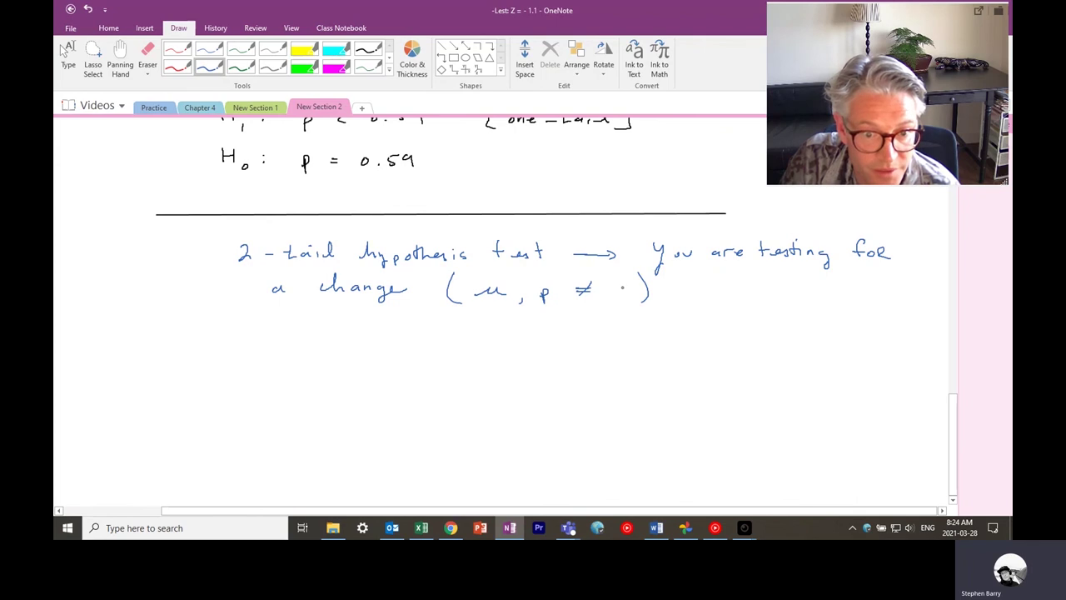
drag(612, 293, 624, 287)
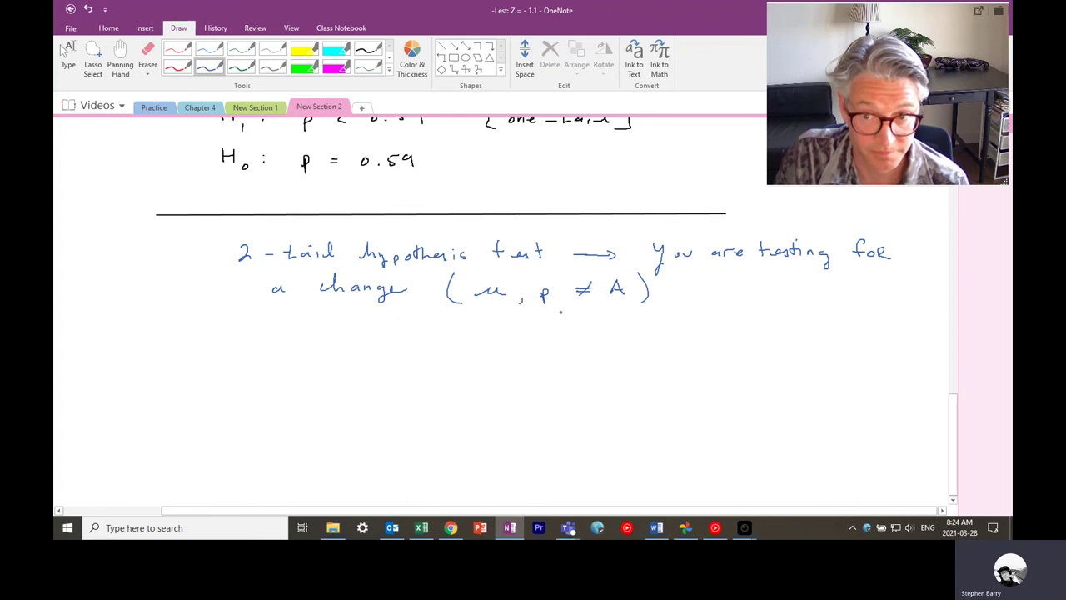
click(68, 58)
scroll(328, 424, up, 1)
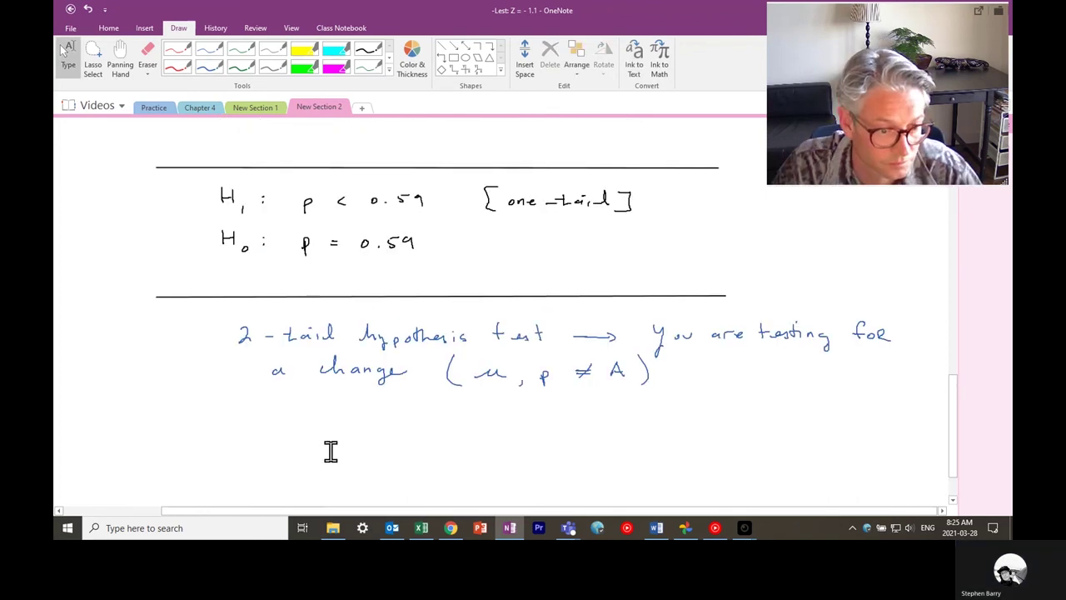
Paste a normal-curve image, hatch both tails in blue, and label each tail α/2
key(ctrl+v)
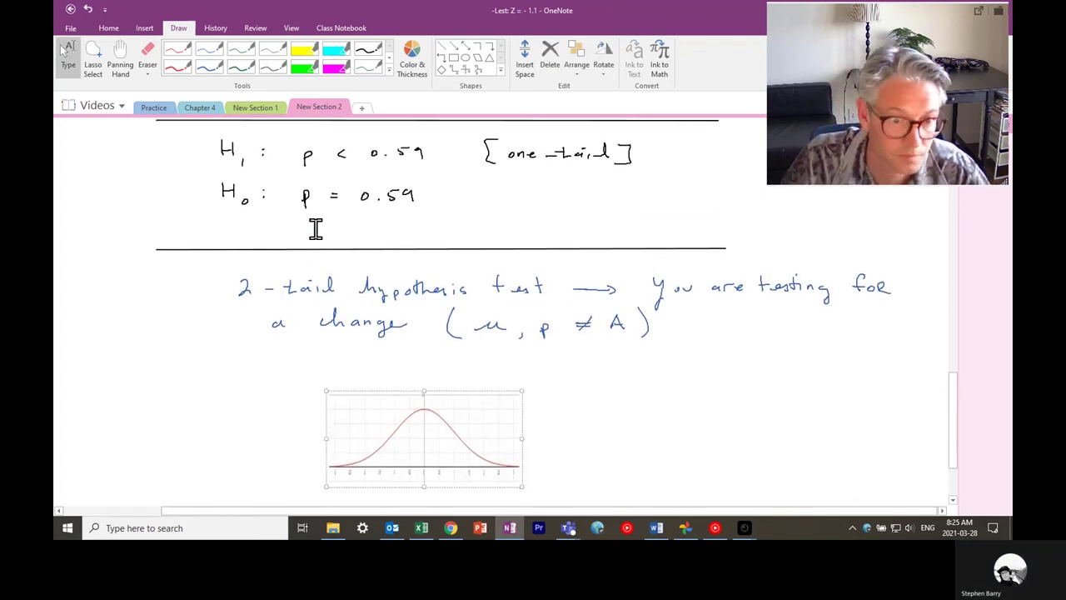
click(197, 68)
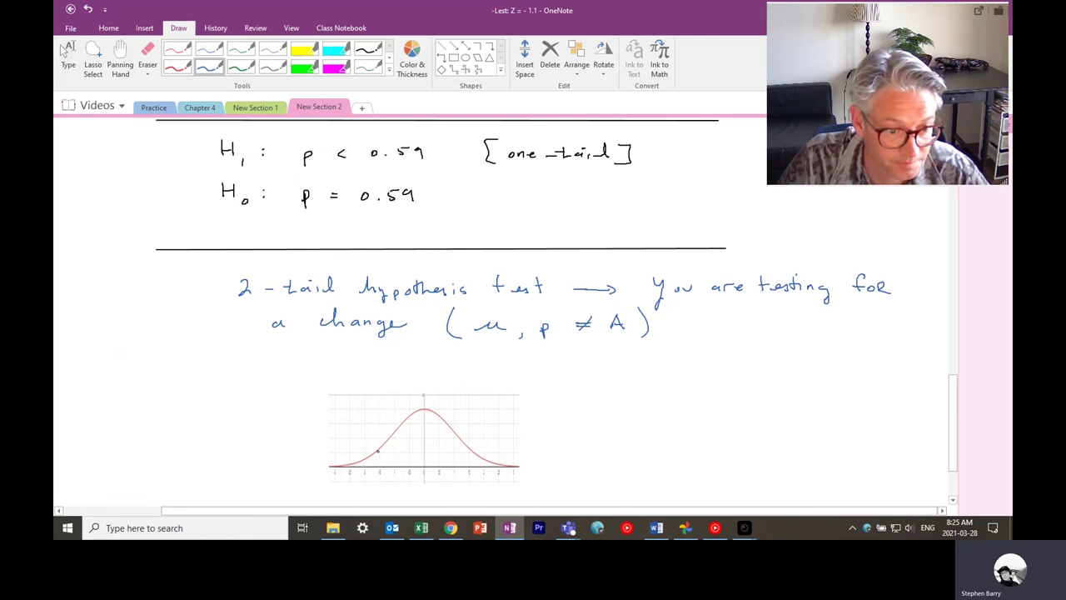
drag(378, 453, 379, 446)
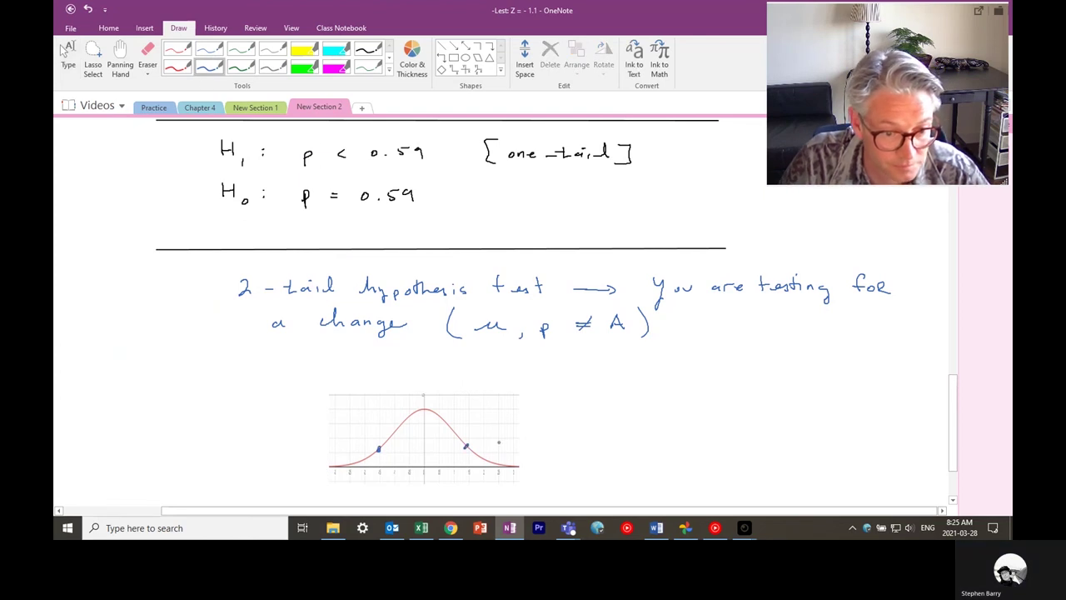
mouse_move(466, 450)
mouse_down()
mouse_move(468, 467)
mouse_move(487, 461)
mouse_up()
drag(380, 450, 358, 493)
mouse_move(360, 498)
mouse_down()
mouse_move(367, 480)
mouse_move(372, 500)
mouse_up()
drag(478, 485, 510, 497)
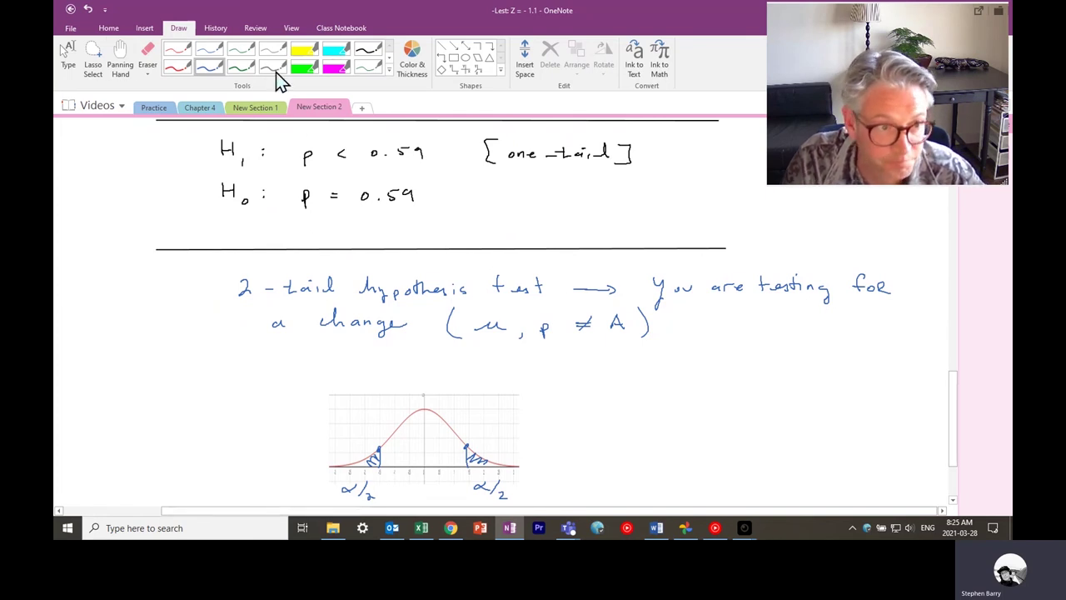
click(120, 58)
drag(621, 409, 602, 221)
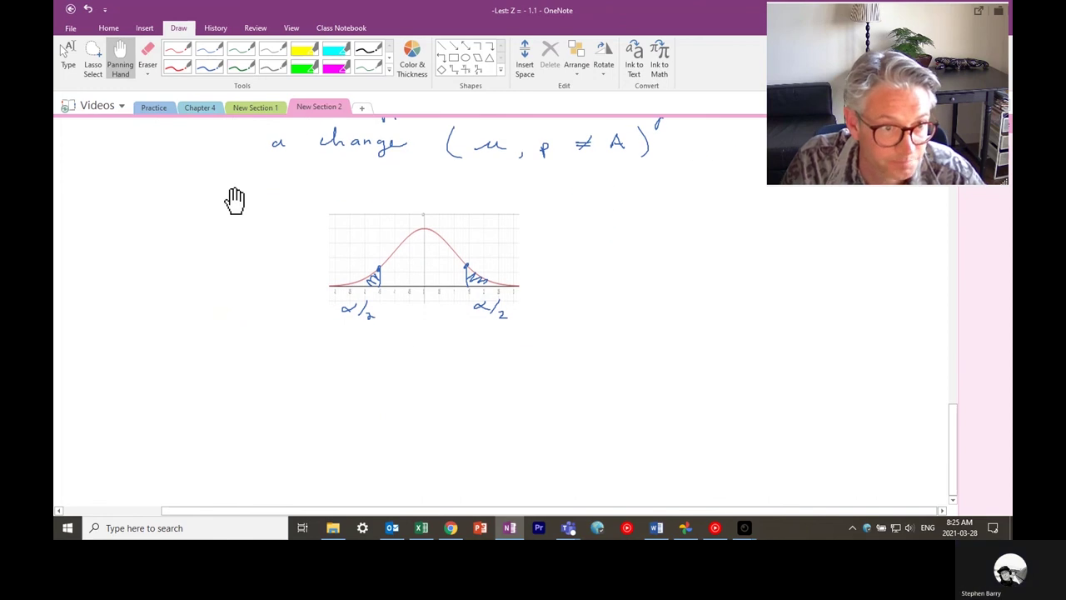
drag(233, 175, 239, 228)
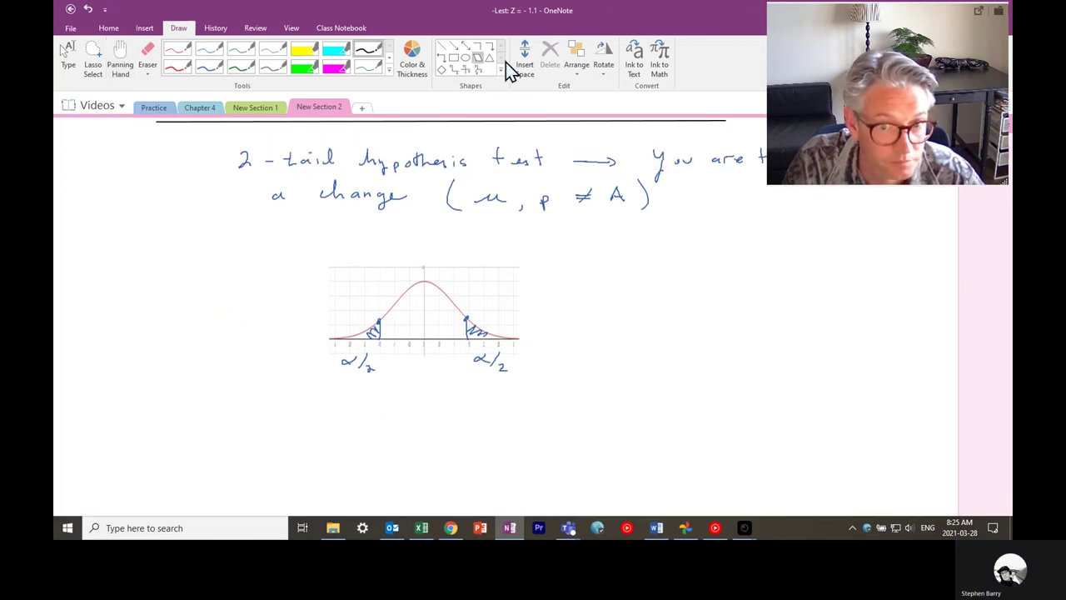
drag(573, 280, 430, 293)
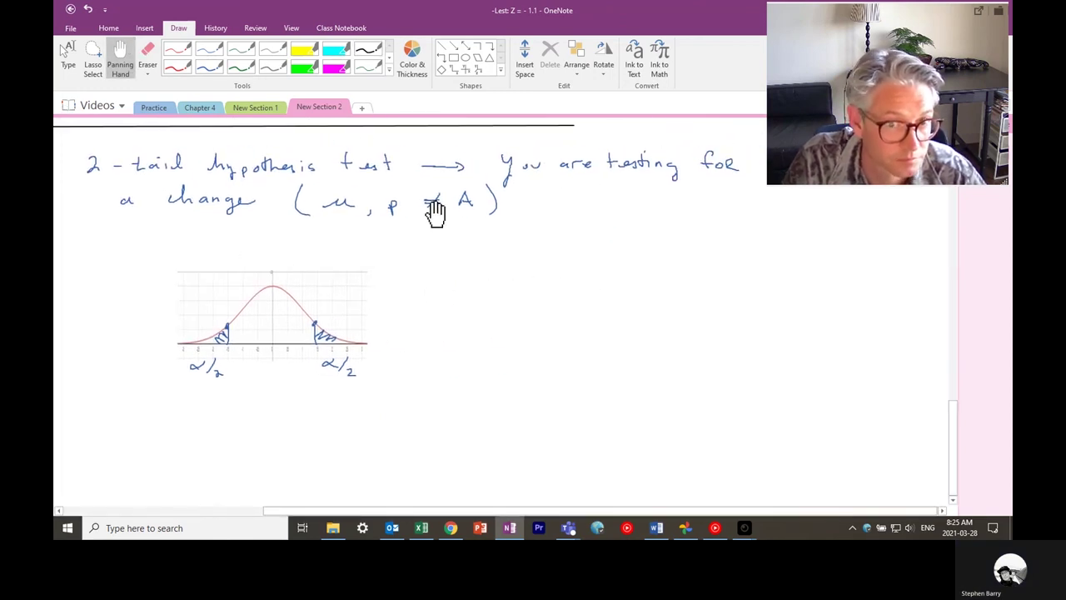
Write an underlined red 'vs' and handwrite the '1-tail hypothesis test' heading below it
click(178, 56)
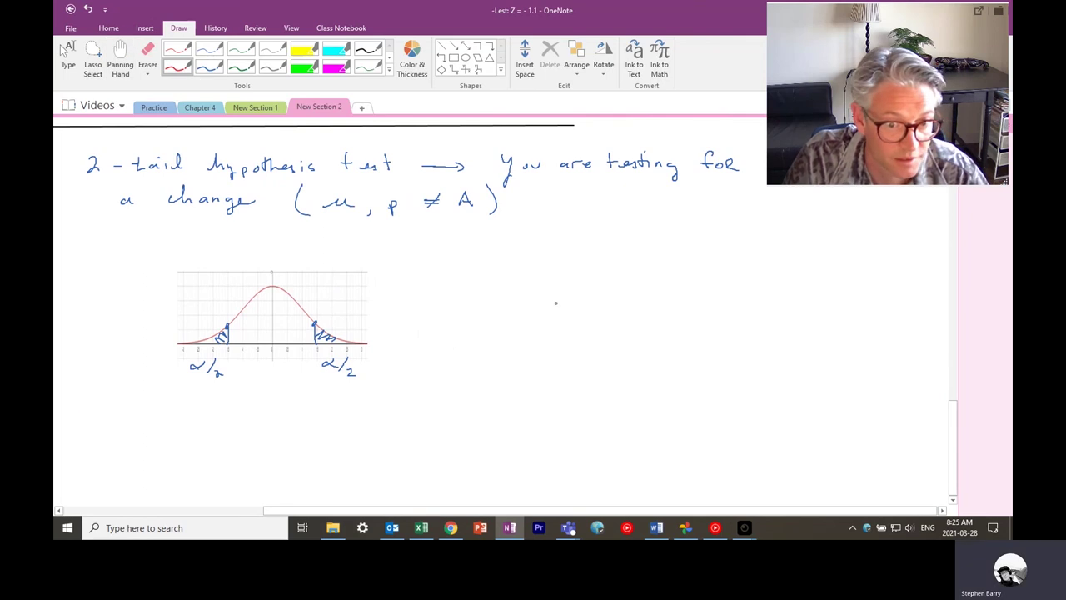
drag(554, 300, 582, 317)
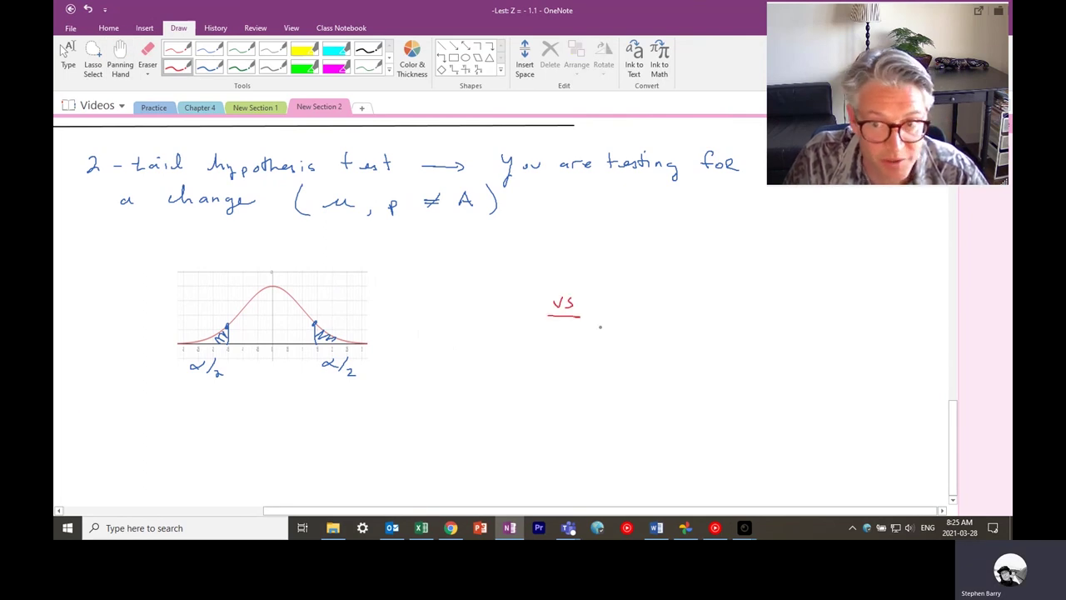
click(209, 66)
click(122, 444)
mouse_move(102, 434)
mouse_down()
mouse_move(102, 454)
mouse_move(135, 444)
mouse_move(250, 462)
mouse_move(283, 451)
mouse_up()
mouse_move(290, 435)
mouse_down()
mouse_move(296, 451)
mouse_move(318, 448)
mouse_up()
drag(333, 441, 338, 450)
drag(357, 433, 359, 453)
drag(350, 442, 377, 448)
drag(373, 441, 392, 455)
drag(386, 442, 395, 440)
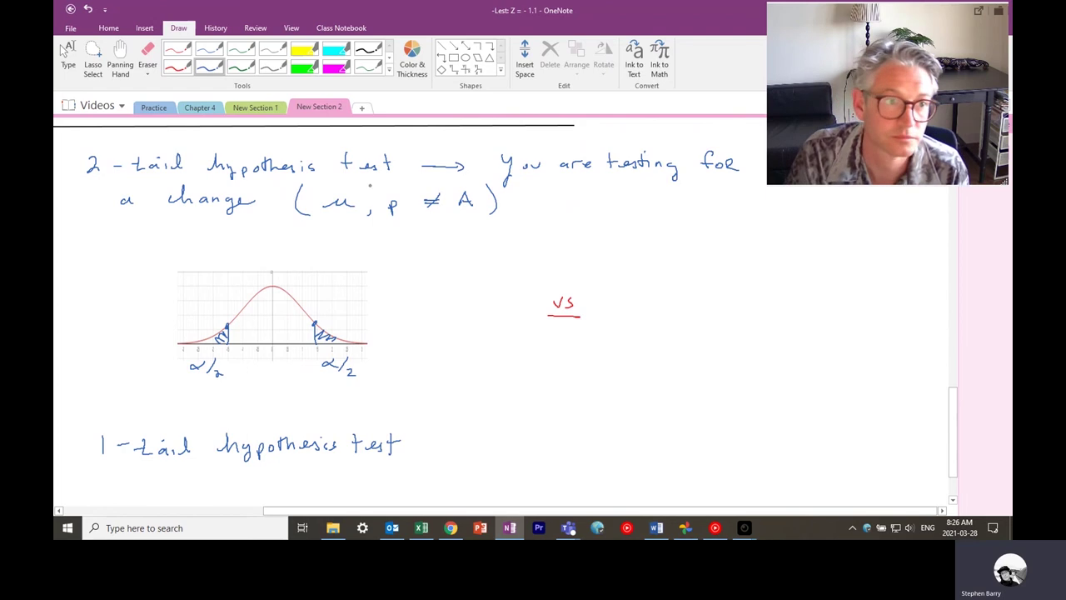
Add an arrow and 'testing for an increase or decrease (μ, p < or > A)'
click(120, 56)
drag(745, 342, 735, 315)
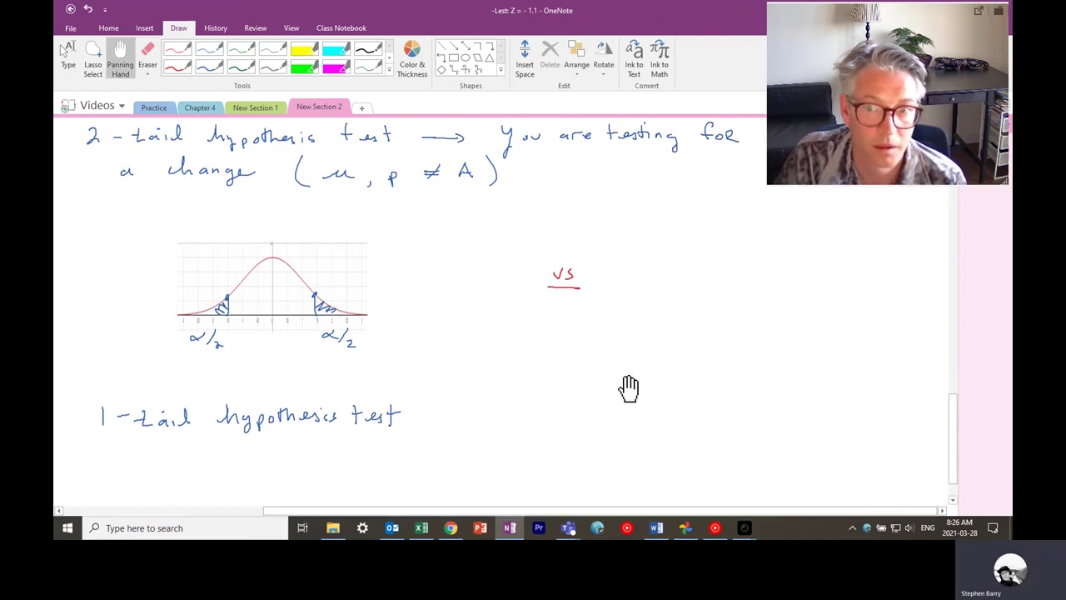
click(209, 64)
mouse_move(445, 419)
mouse_down()
mouse_move(527, 430)
mouse_move(541, 417)
mouse_move(606, 413)
mouse_move(699, 427)
mouse_move(757, 413)
mouse_move(916, 411)
mouse_up()
drag(154, 454, 288, 451)
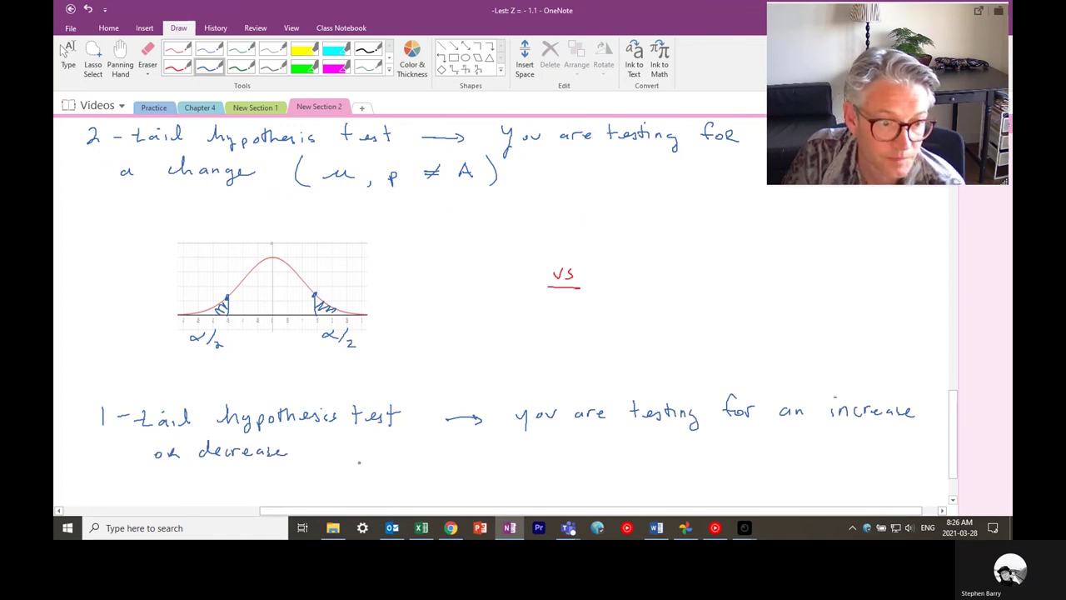
mouse_move(334, 435)
mouse_down()
mouse_move(331, 471)
mouse_move(371, 450)
mouse_move(386, 470)
mouse_move(412, 457)
mouse_move(457, 460)
mouse_move(447, 480)
mouse_move(485, 448)
mouse_move(493, 459)
mouse_up()
mouse_move(483, 455)
mouse_down()
mouse_move(514, 448)
mouse_move(508, 463)
mouse_up()
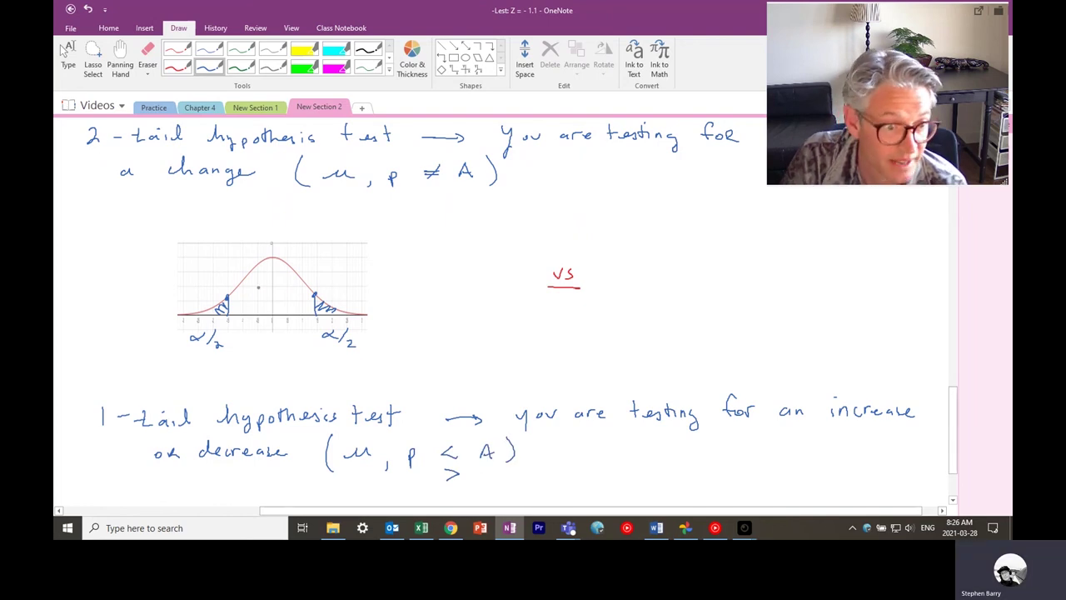
Hatch the first curve's left tail, paste a second curve, hatch its right tail green, label α
click(120, 54)
drag(736, 271, 692, 210)
scroll(621, 166, down, 1)
scroll(528, 245, down, 1)
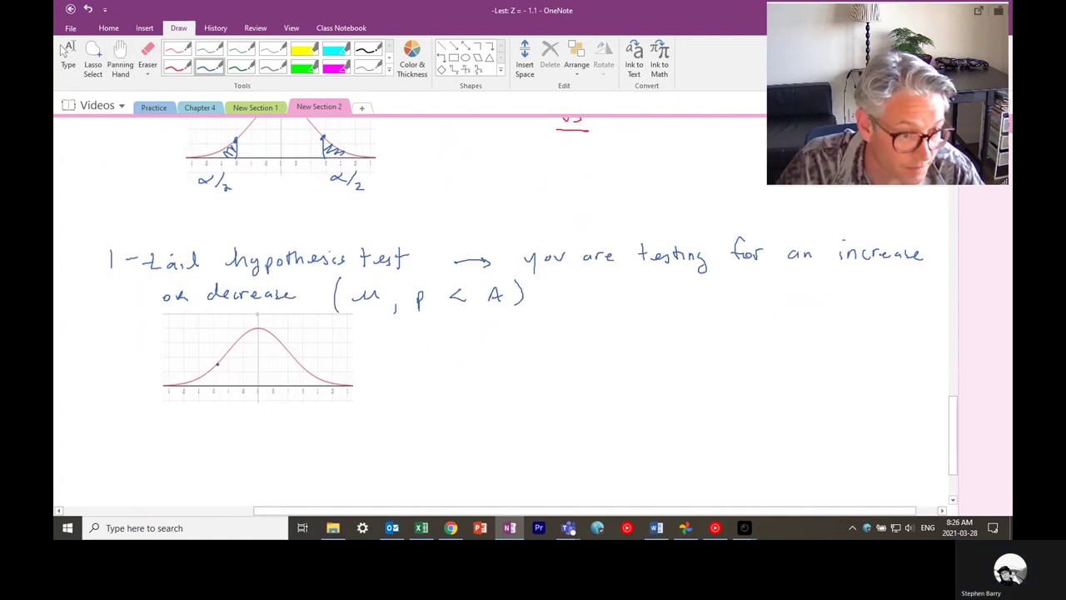
mouse_move(216, 364)
mouse_down()
mouse_move(216, 385)
mouse_move(200, 386)
mouse_up()
drag(203, 381, 202, 419)
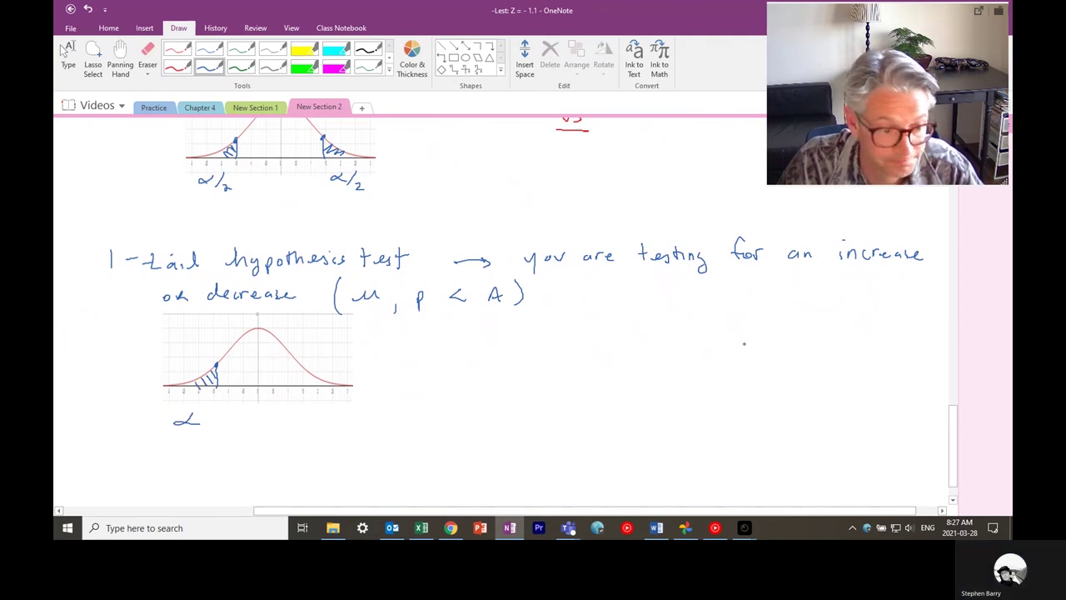
key(ctrl+v)
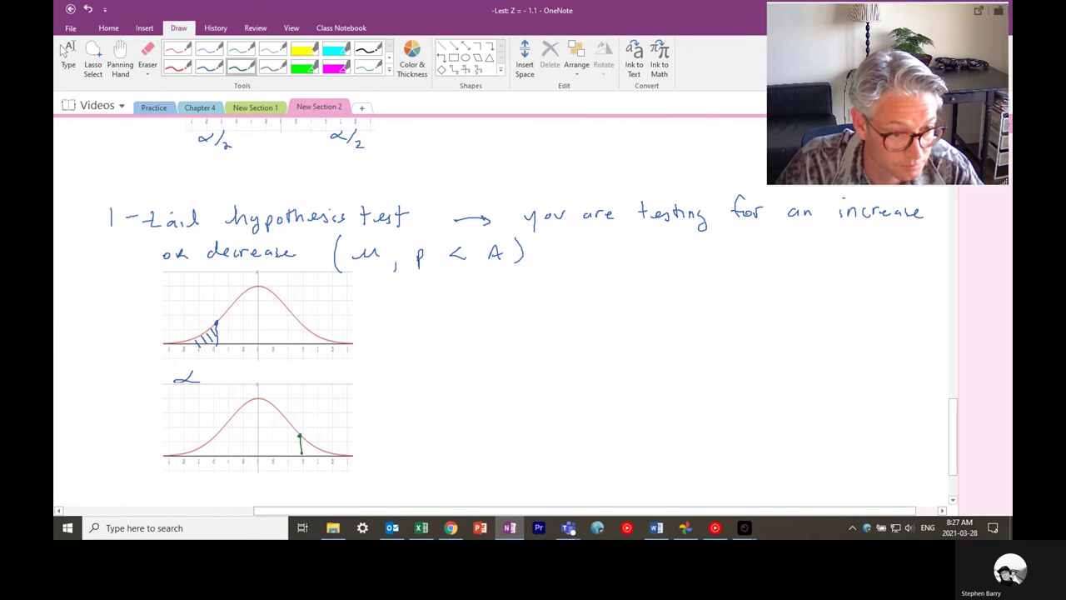
drag(300, 438, 306, 450)
drag(303, 446, 329, 482)
scroll(527, 359, up, 5)
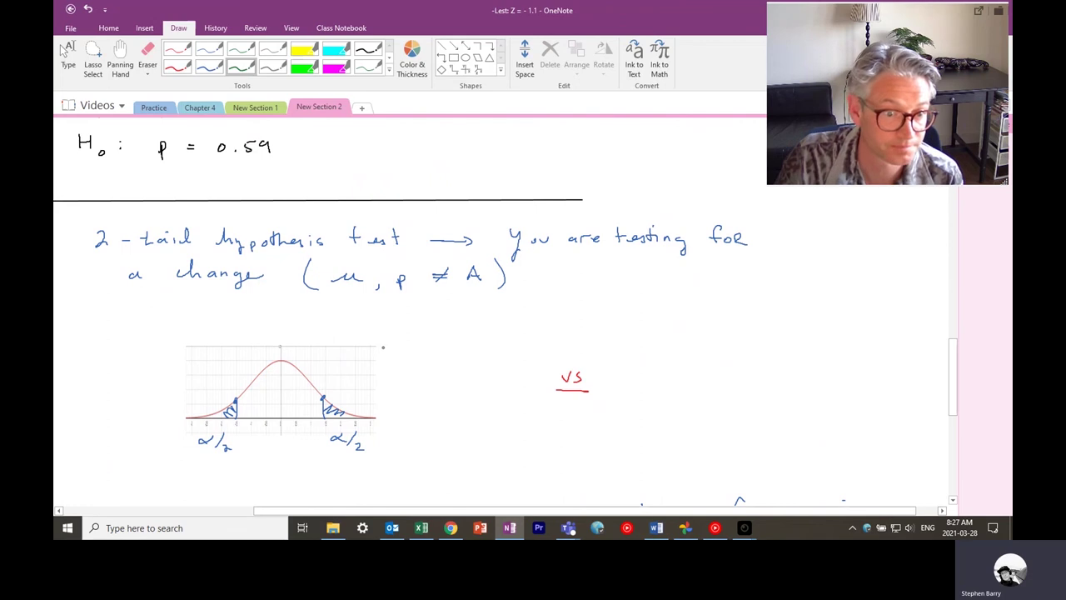
scroll(499, 317, down, 5)
scroll(380, 269, down, 4)
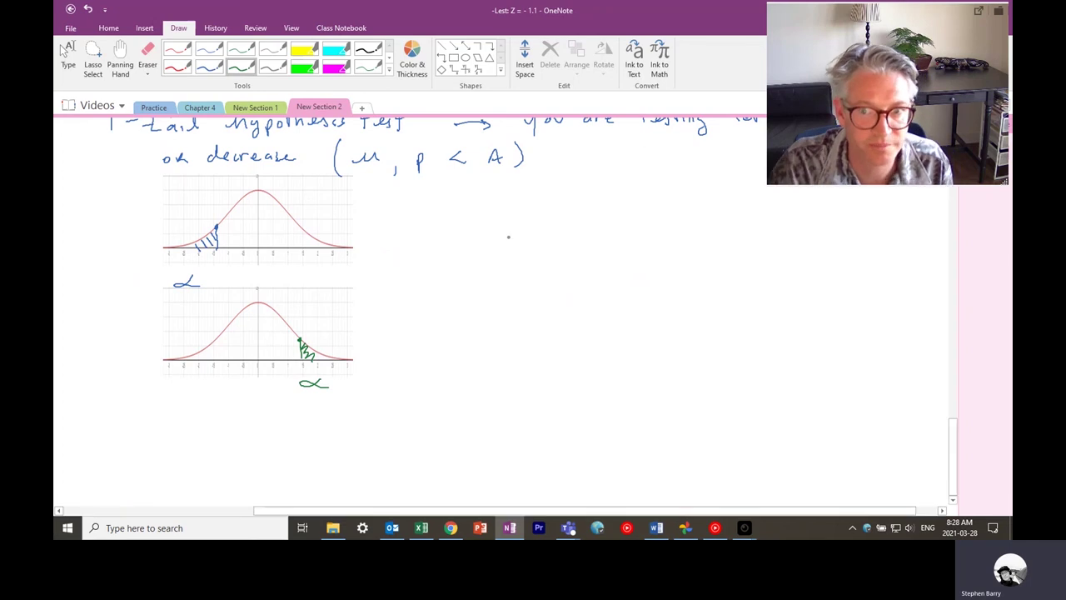
scroll(508, 238, up, 3)
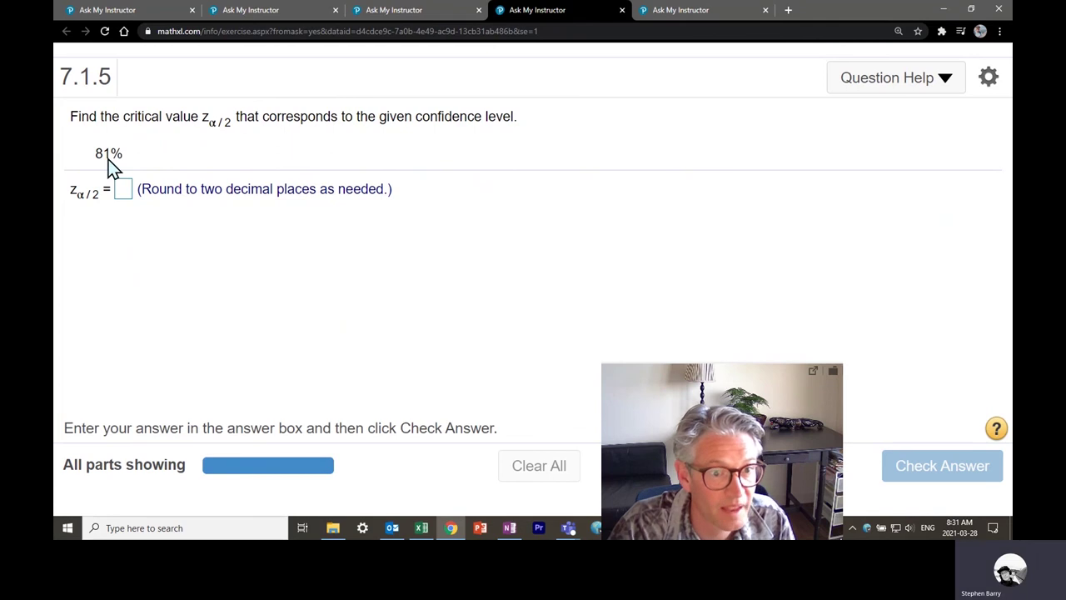
Return to OneNote, scroll below the 1-tail curves, and draw a horizontal line across the page
click(512, 532)
click(120, 60)
scroll(468, 270, down, 4)
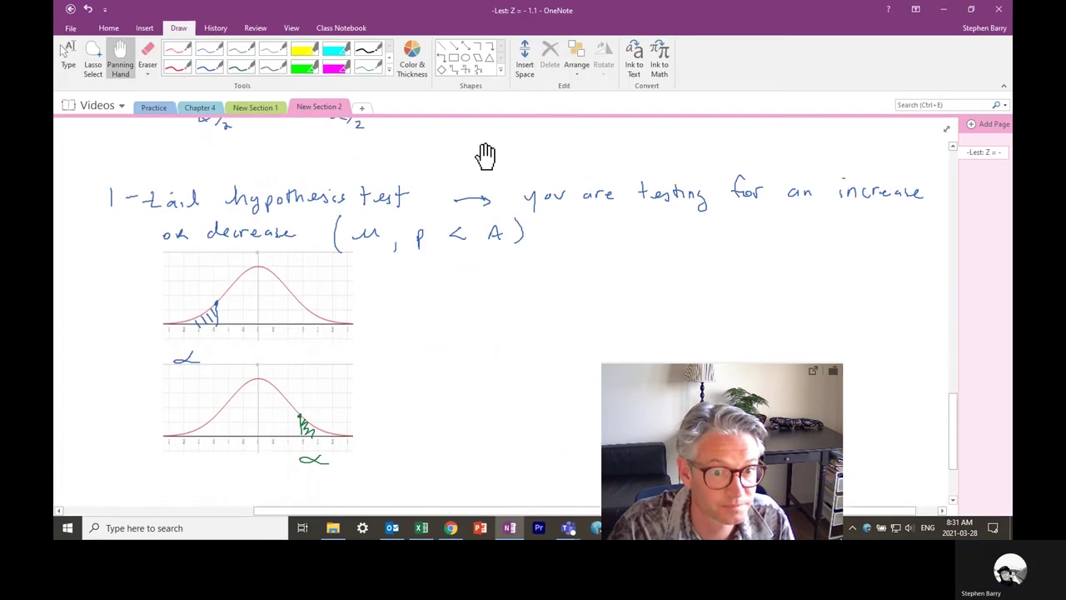
scroll(468, 271, down, 3)
click(441, 46)
drag(142, 158, 676, 156)
mouse_move(678, 409)
mouse_down()
mouse_move(803, 190)
mouse_move(839, 83)
mouse_move(848, 82)
mouse_up()
Paste the bell-curve graph below the divider and move it down and right into place
click(216, 202)
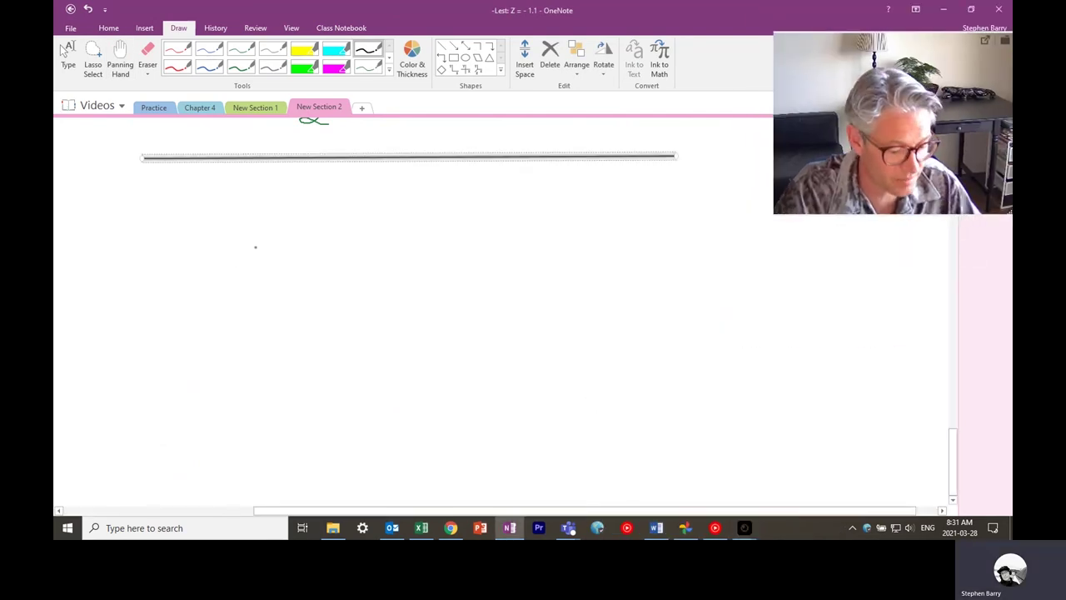
key(ctrl+v)
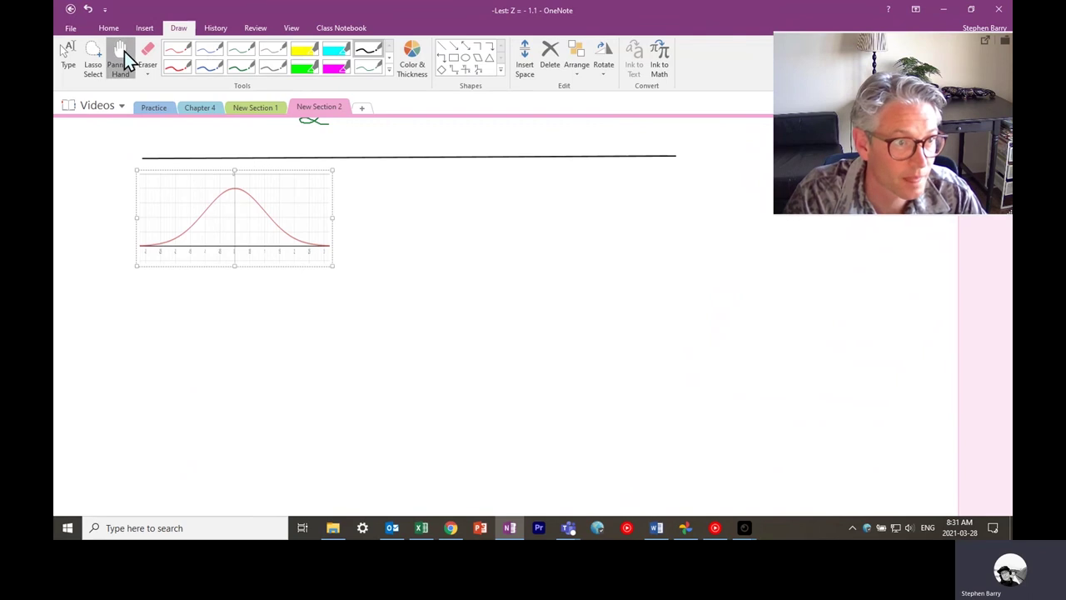
click(69, 57)
mouse_move(275, 242)
mouse_down()
mouse_move(294, 287)
mouse_move(308, 284)
mouse_up()
With the green pen, mark the curve's boundaries and label its centre 81%
click(241, 67)
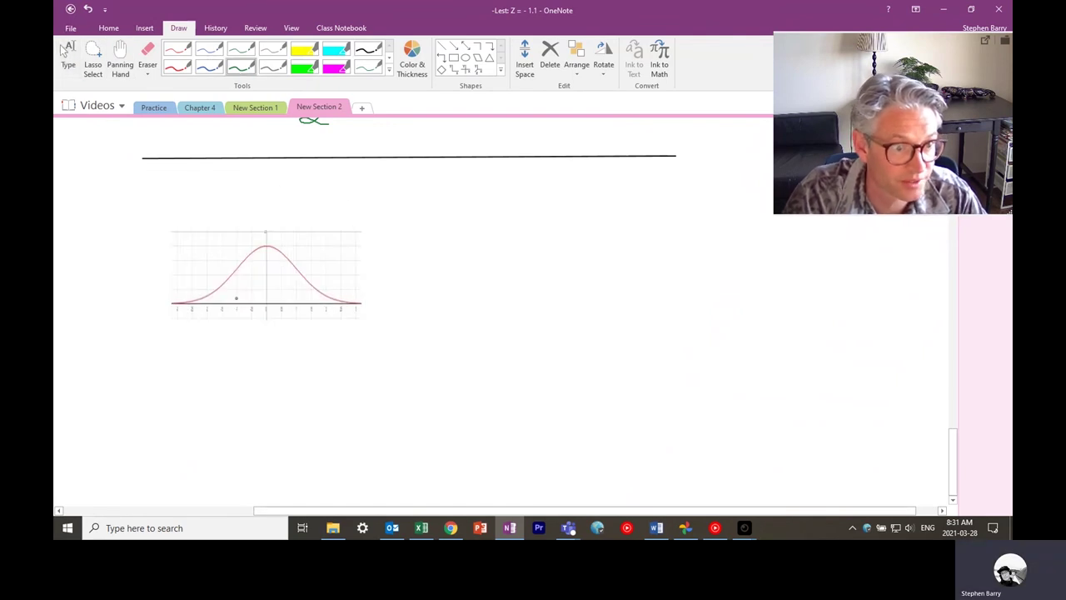
click(226, 280)
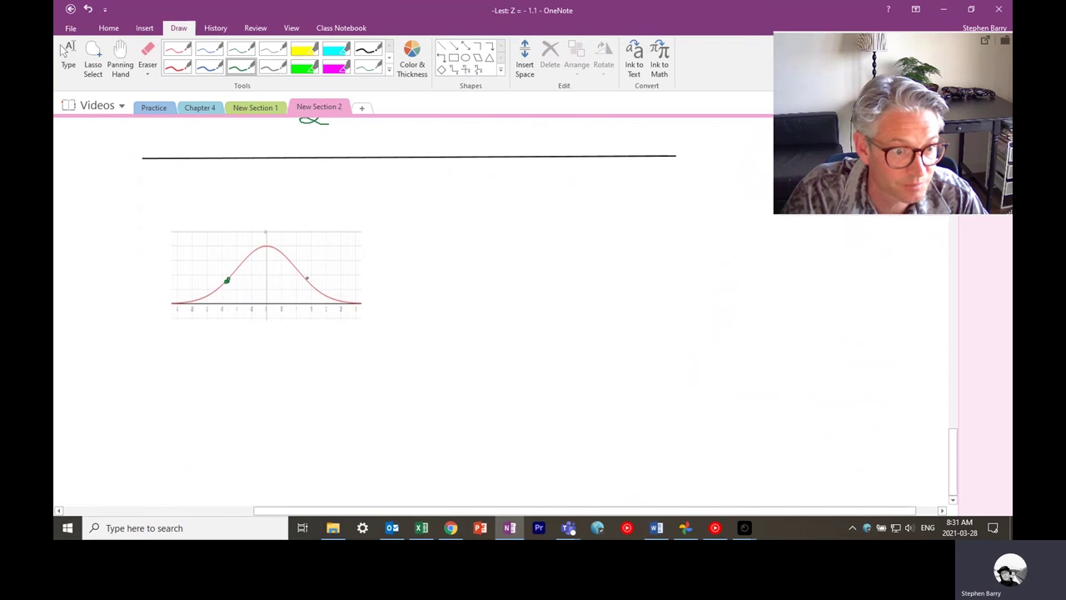
click(306, 280)
mouse_move(259, 276)
mouse_down()
mouse_move(261, 287)
mouse_move(282, 279)
mouse_up()
drag(286, 285, 226, 301)
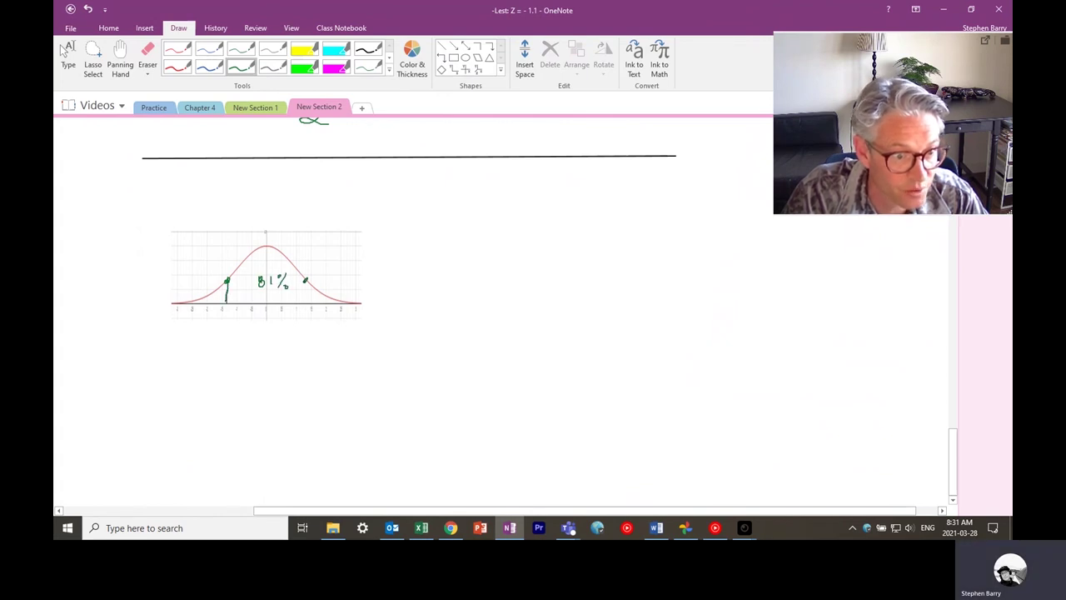
drag(305, 280, 306, 301)
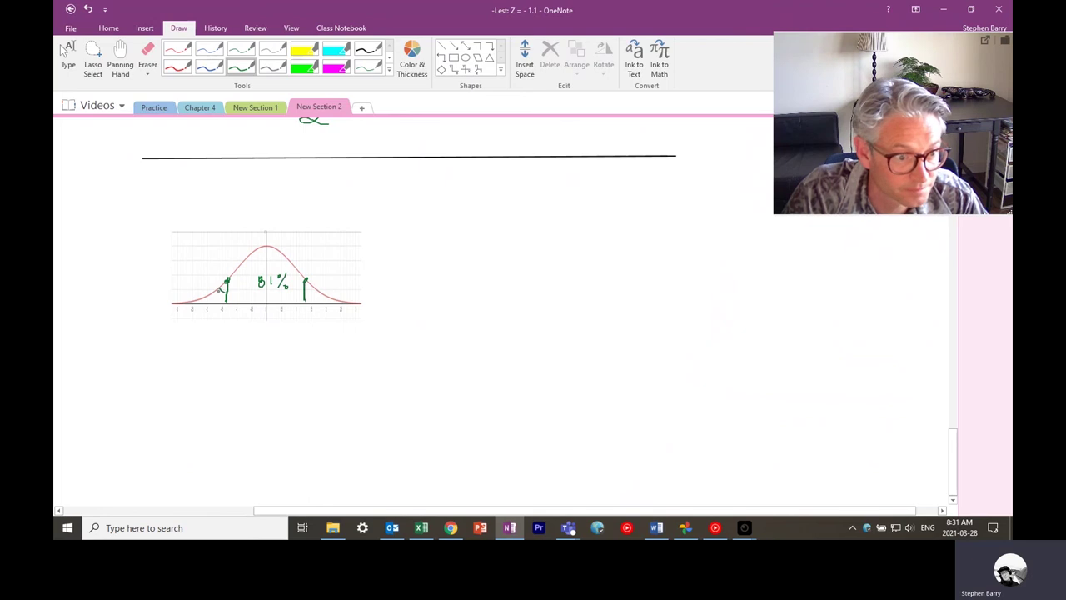
Shade both tails of the curve green and write 'α = 19' beside the graph
drag(223, 293, 212, 304)
drag(218, 297, 208, 304)
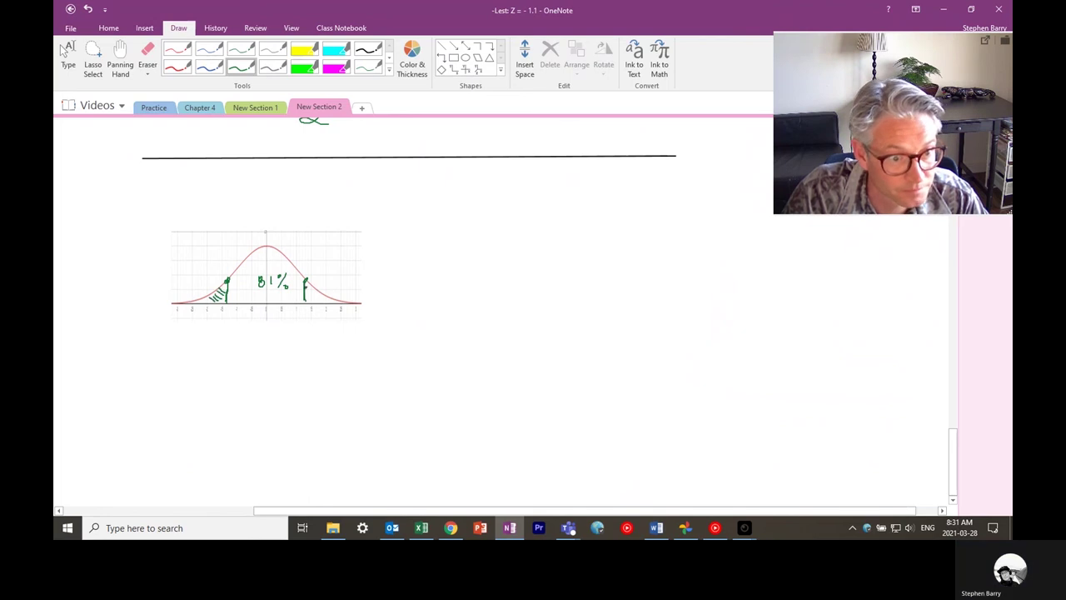
drag(303, 284, 326, 300)
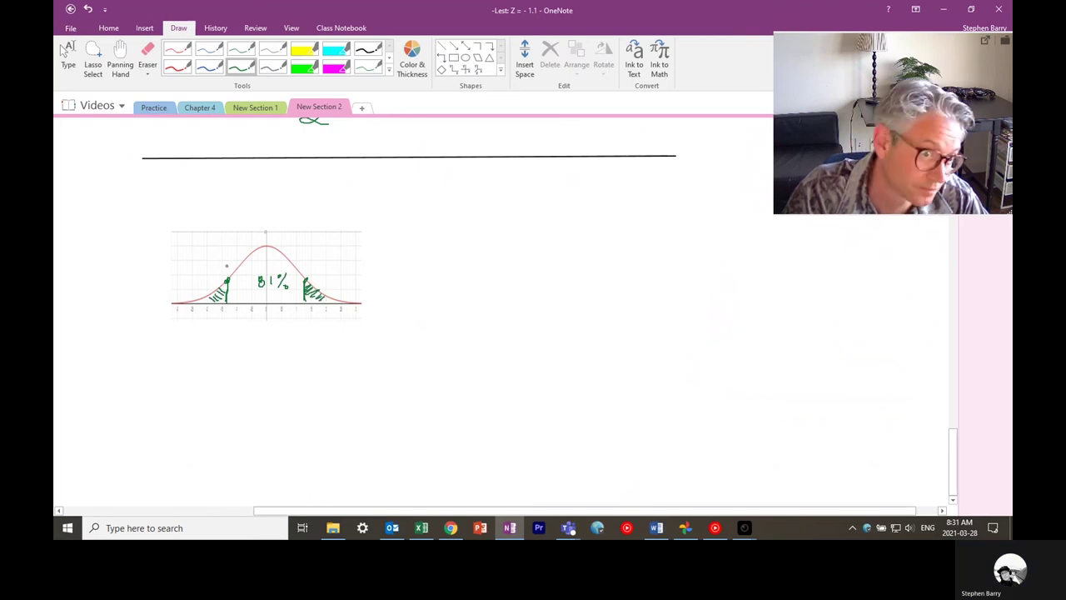
drag(229, 288, 209, 300)
drag(213, 295, 207, 305)
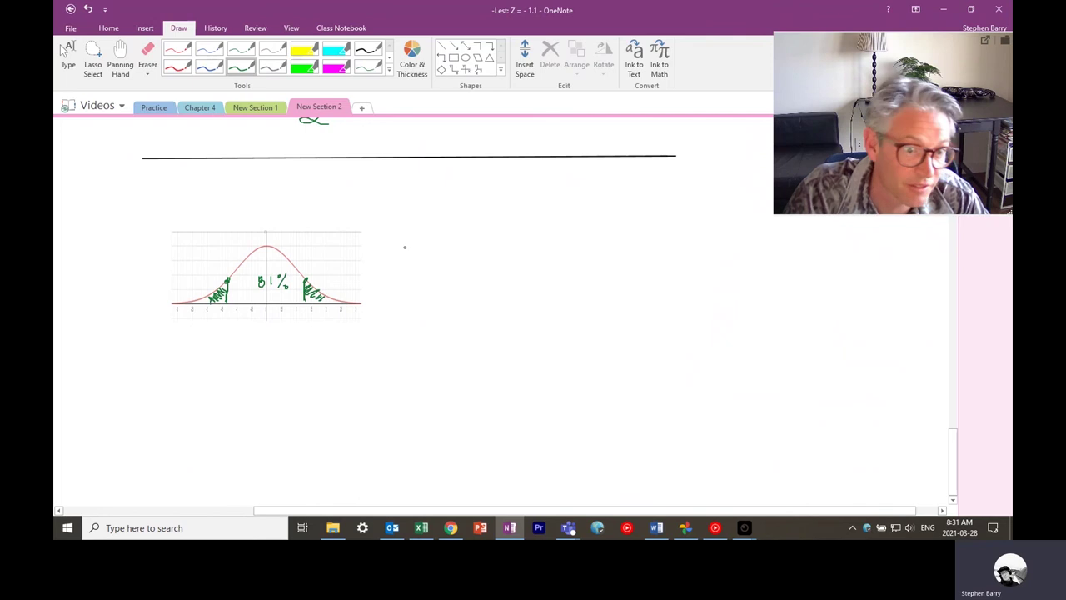
mouse_move(412, 243)
mouse_down()
mouse_move(415, 255)
mouse_move(474, 256)
mouse_up()
mouse_move(491, 241)
mouse_down()
mouse_move(488, 254)
mouse_move(505, 255)
mouse_up()
Finish 'α = 19%' and write 'α/2 = 9.5%' below it
drag(515, 252, 517, 257)
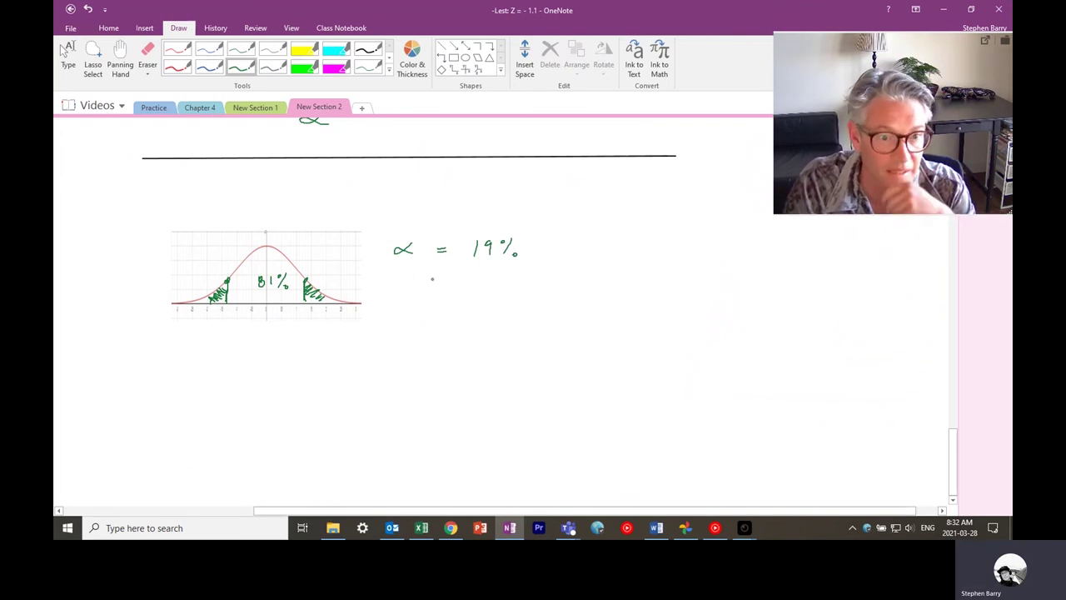
mouse_move(415, 275)
mouse_down()
mouse_move(401, 283)
mouse_move(416, 276)
mouse_move(413, 294)
mouse_move(432, 301)
mouse_move(457, 286)
mouse_up()
drag(449, 291, 457, 291)
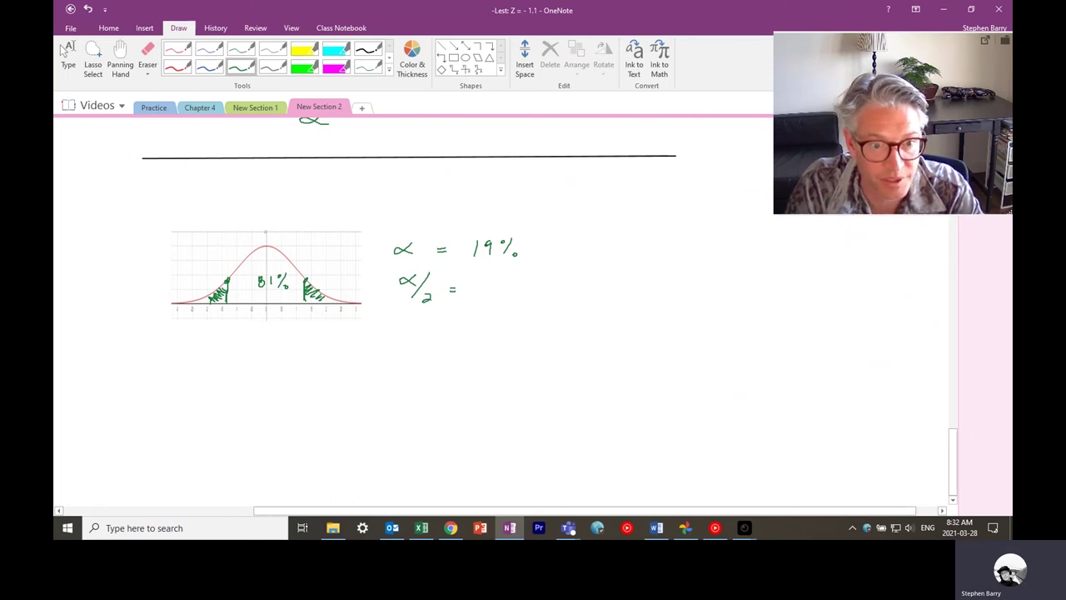
mouse_move(503, 282)
mouse_down()
mouse_move(500, 296)
mouse_move(533, 294)
mouse_move(540, 279)
mouse_up()
mouse_move(551, 278)
mouse_down()
mouse_move(549, 296)
mouse_move(563, 297)
mouse_up()
Add '= 0.095' under 9.5% and draw an arrow up at the left tail
drag(453, 326, 460, 326)
drag(452, 331, 560, 332)
drag(562, 321, 571, 320)
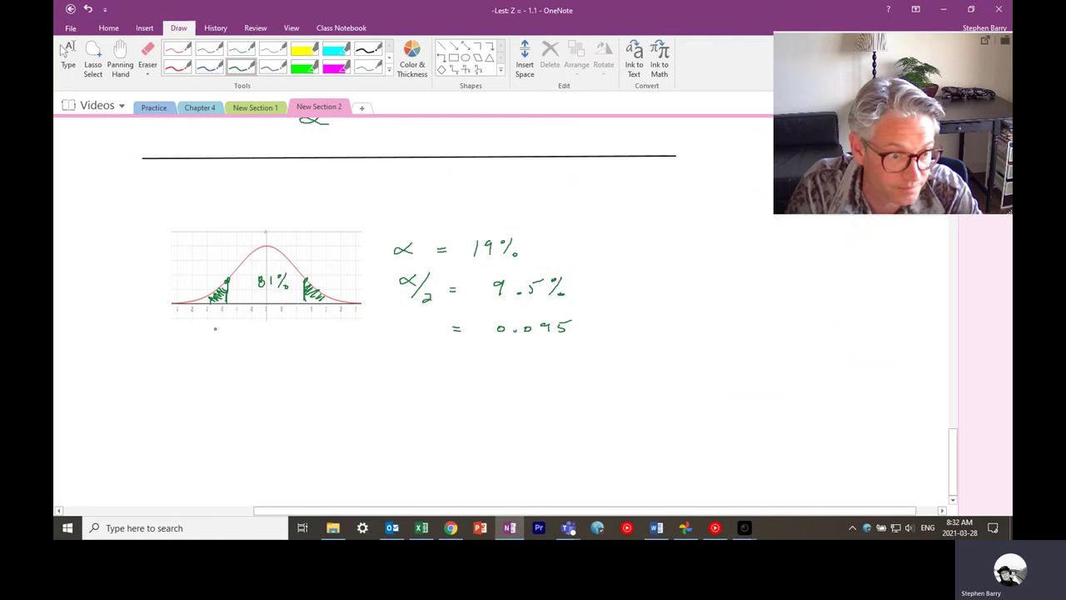
mouse_move(205, 354)
mouse_down()
mouse_move(214, 326)
mouse_move(222, 333)
mouse_up()
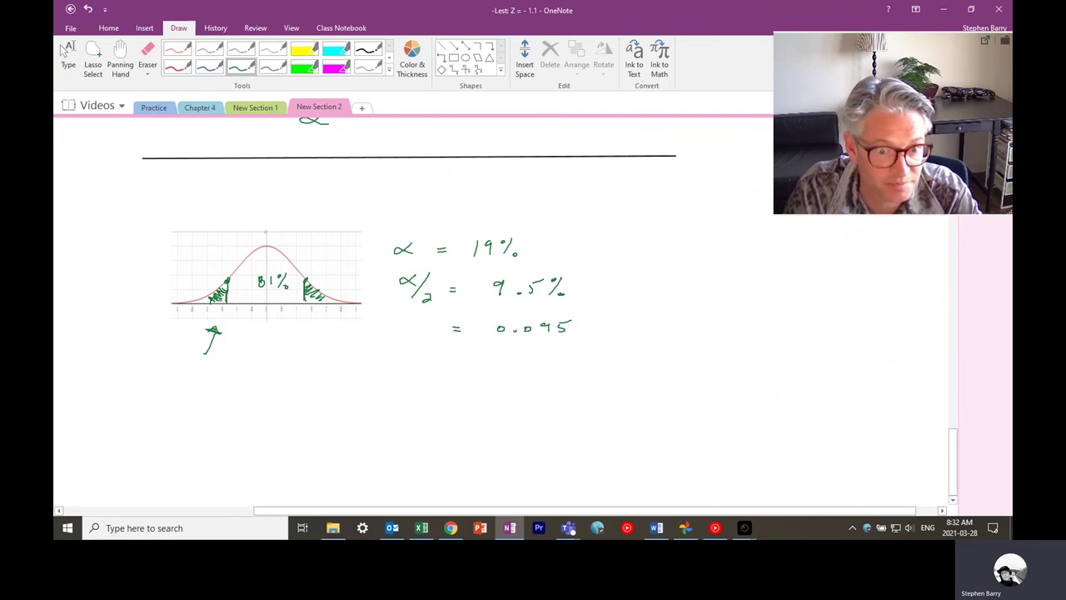
In the maximized Excel workbook, enter =NORM.INV(0.095,0,1) in I1, returning -1.31058
click(421, 527)
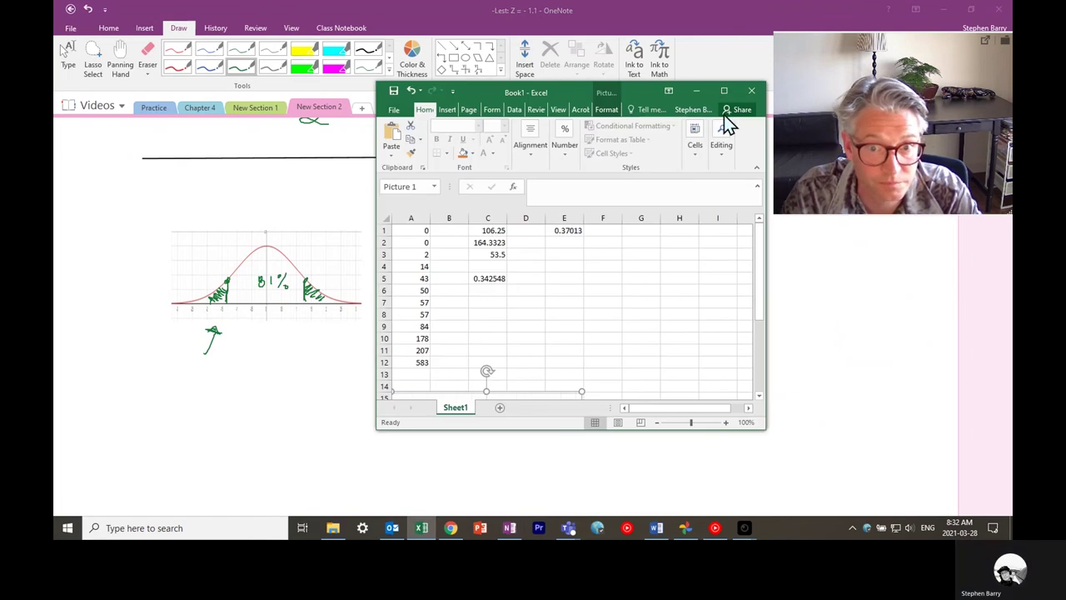
click(724, 90)
text(=NORM.INV()
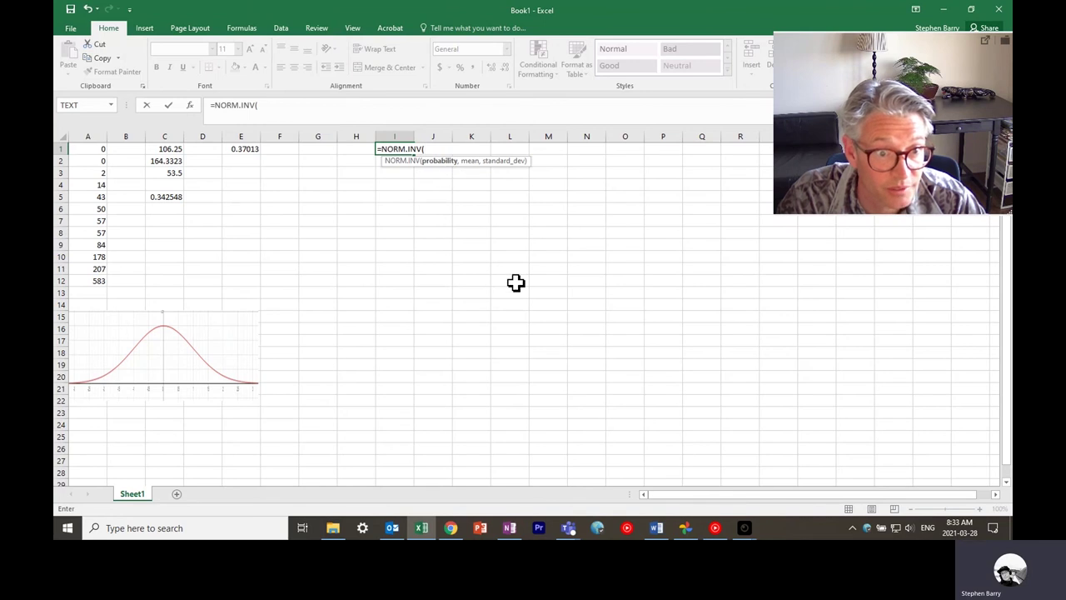
text(0.095)
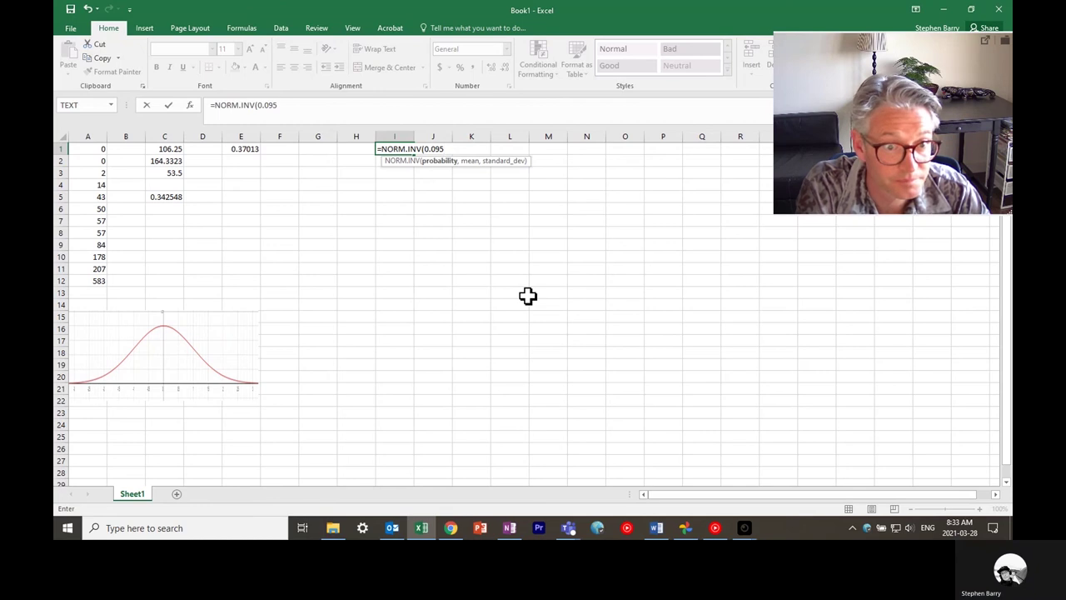
text(,0)
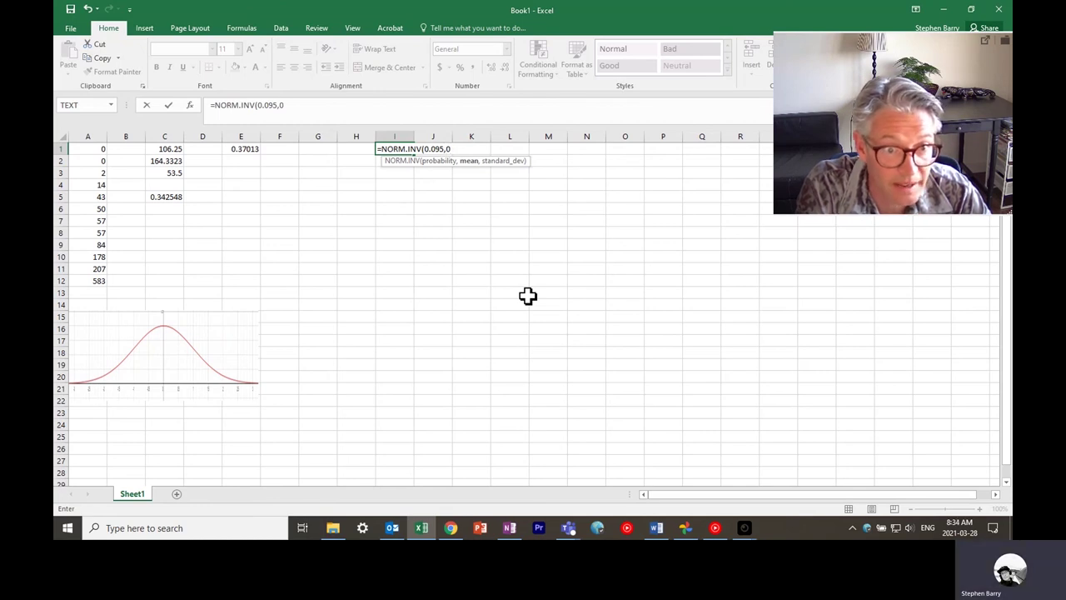
text(,1))
key(Return)
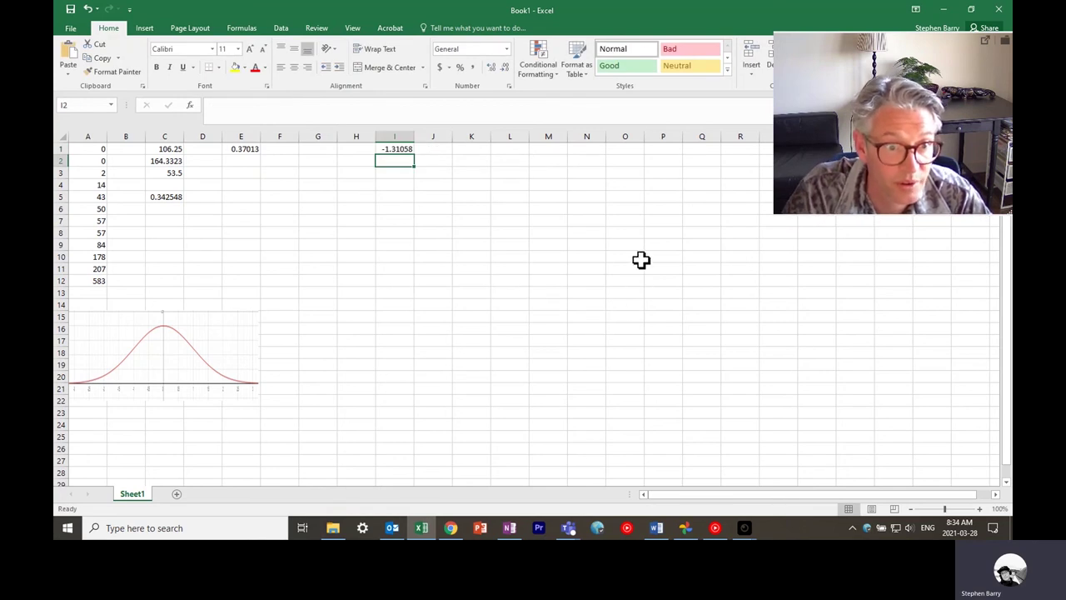
Ink 'Zα/2 = -1.31' under the curve, then bring up the MathXL answer box in Chrome
click(510, 527)
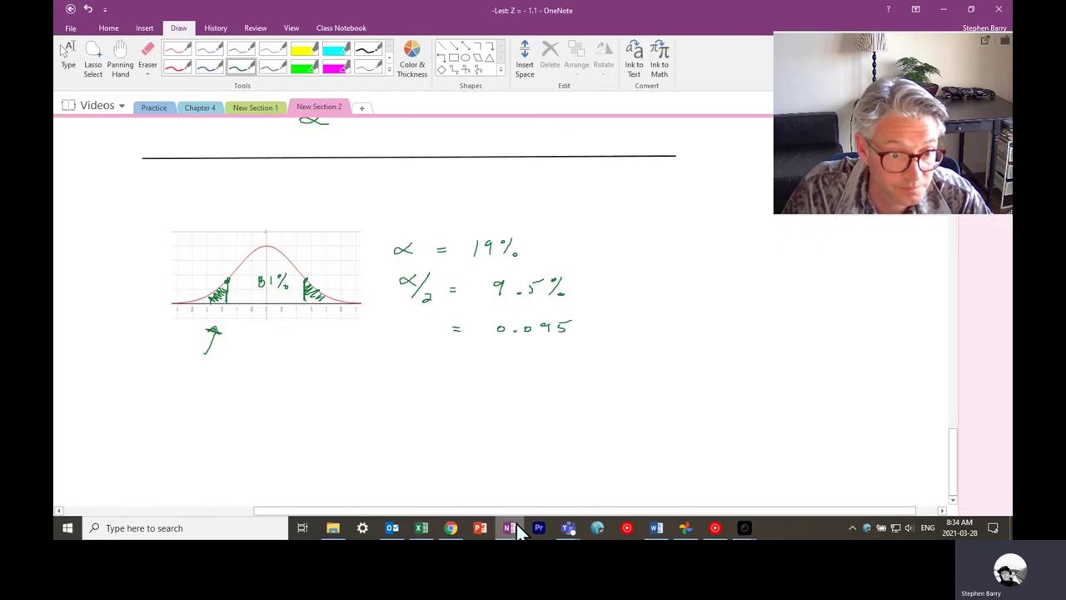
drag(186, 372, 218, 396)
mouse_move(245, 384)
mouse_down()
mouse_move(256, 389)
mouse_move(236, 418)
mouse_up()
drag(288, 388, 316, 390)
click(332, 389)
drag(341, 378, 343, 391)
drag(361, 377, 360, 390)
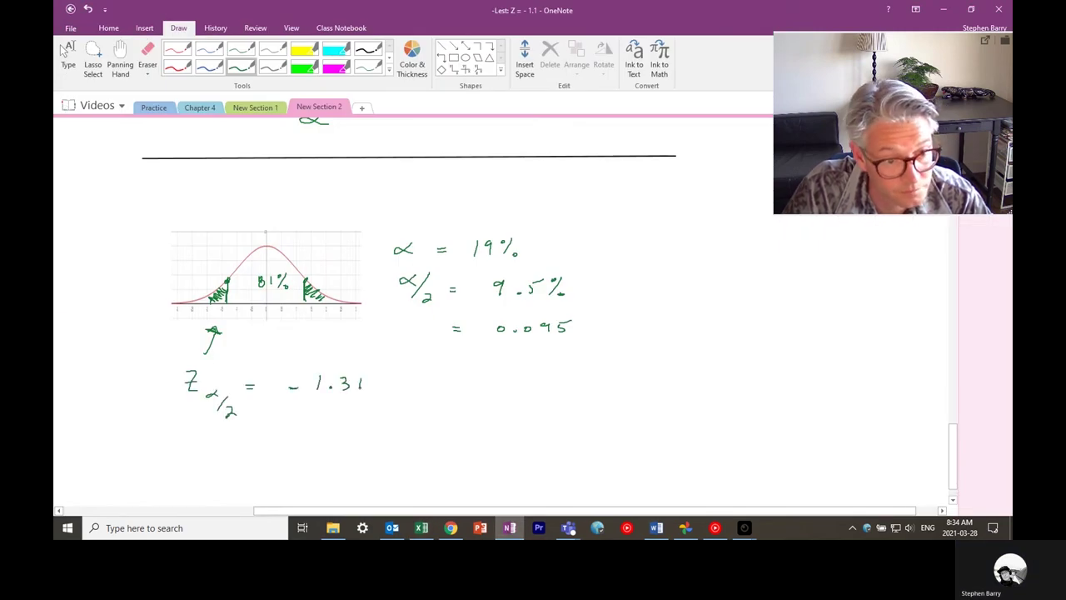
click(450, 527)
click(124, 189)
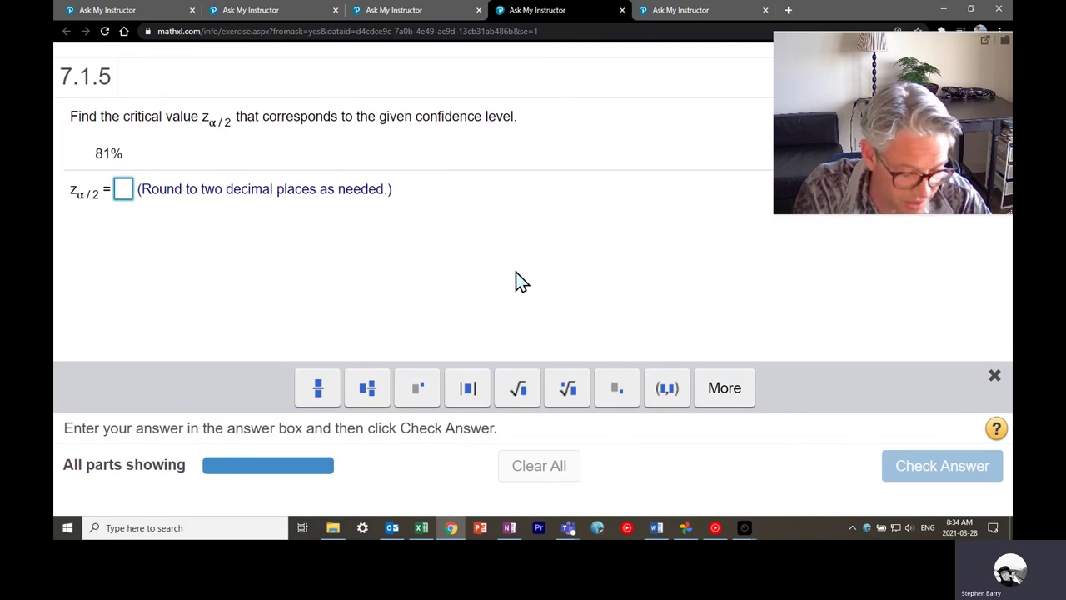
Submit 1.31 as the critical value, dismiss the correct-answer message, and return to OneNote
text(1.31)
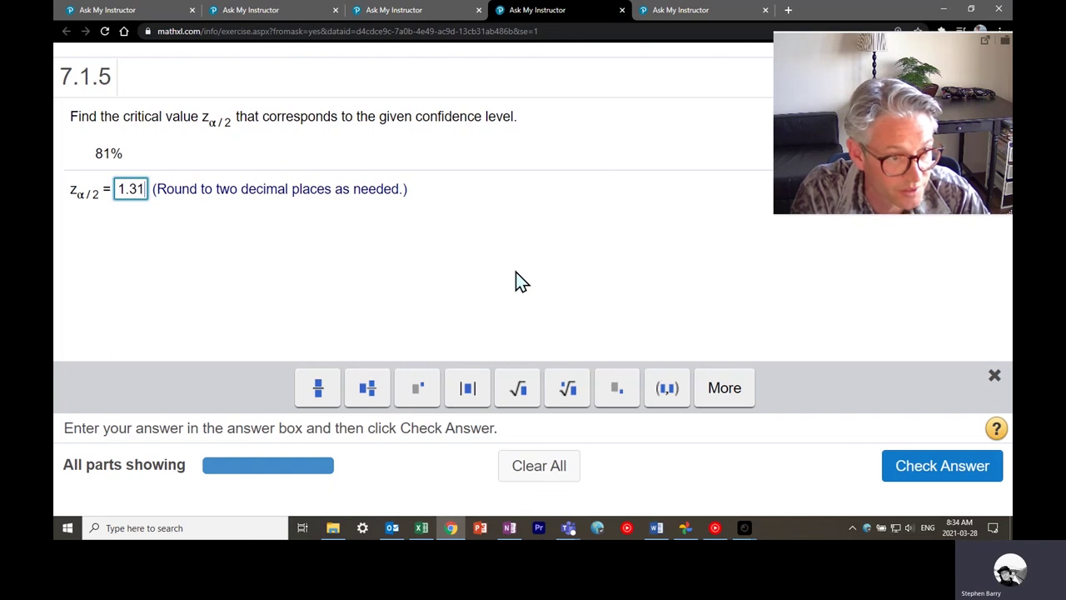
key(Return)
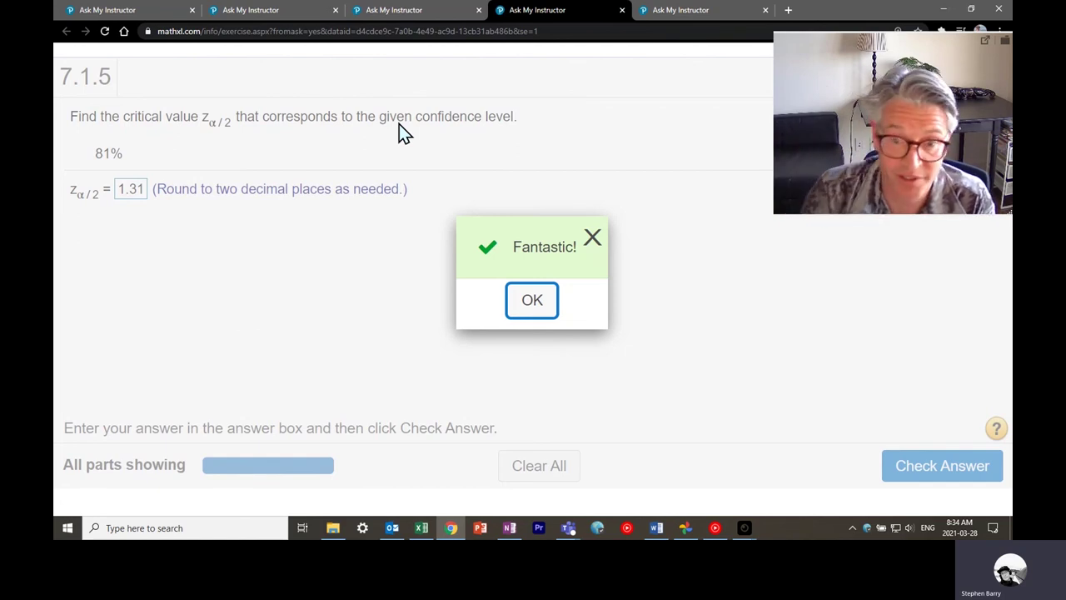
click(510, 527)
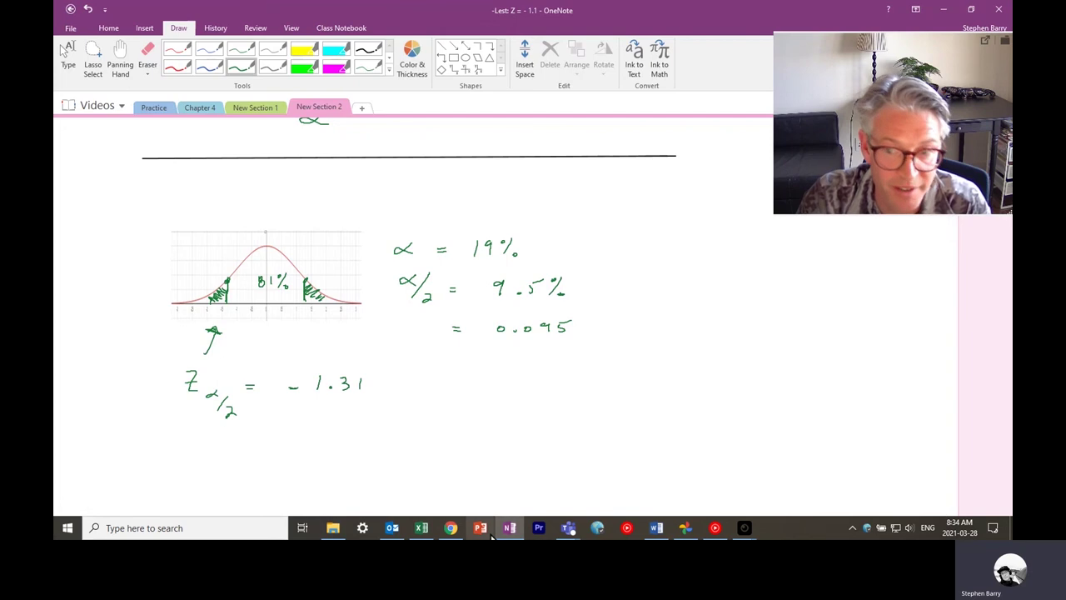
click(450, 527)
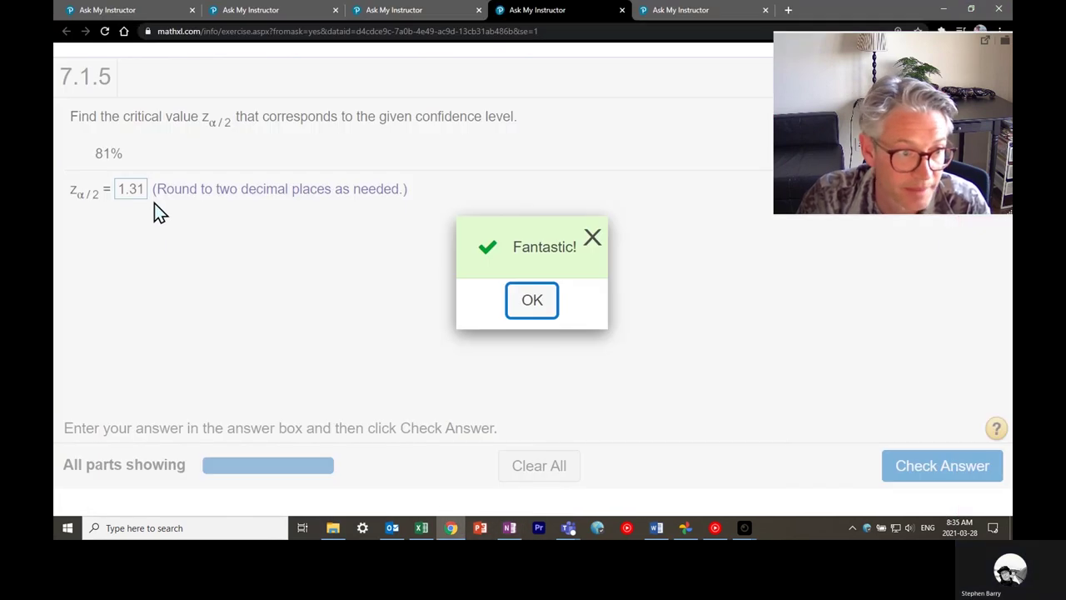
click(530, 308)
drag(62, 98, 85, 166)
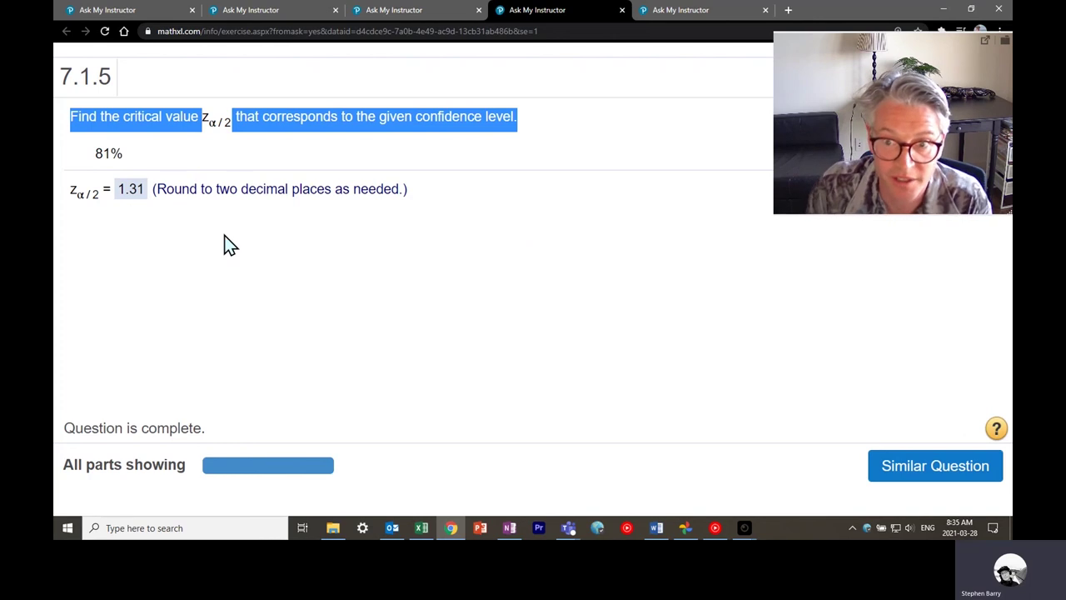
click(509, 527)
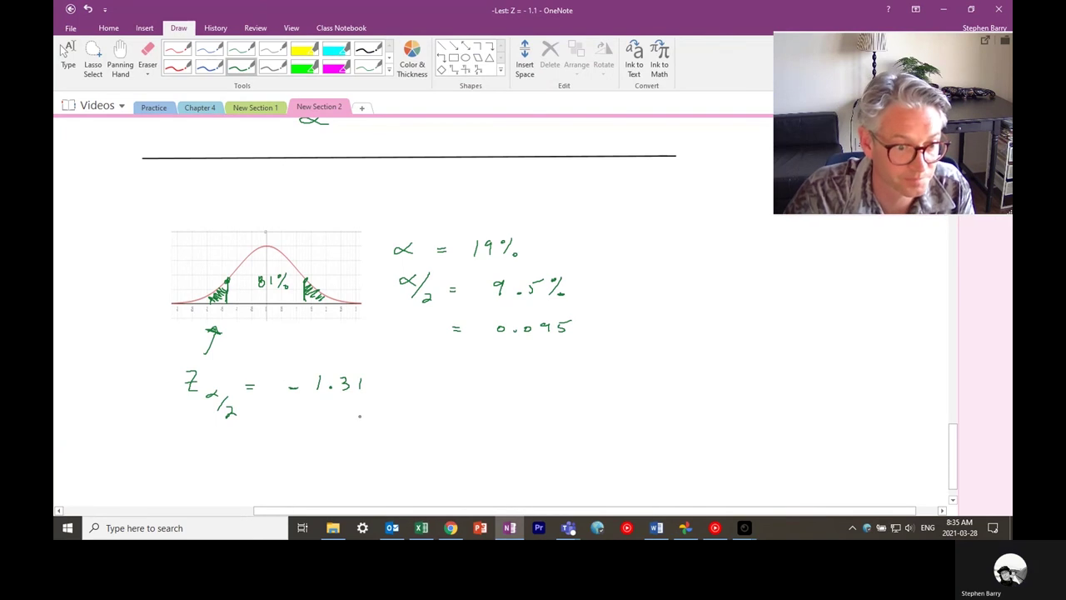
Draw an arrow under -1.31 and red check marks beside the curve, α = 19% and the answer
mouse_move(359, 414)
mouse_down()
mouse_move(369, 433)
mouse_move(364, 422)
mouse_up()
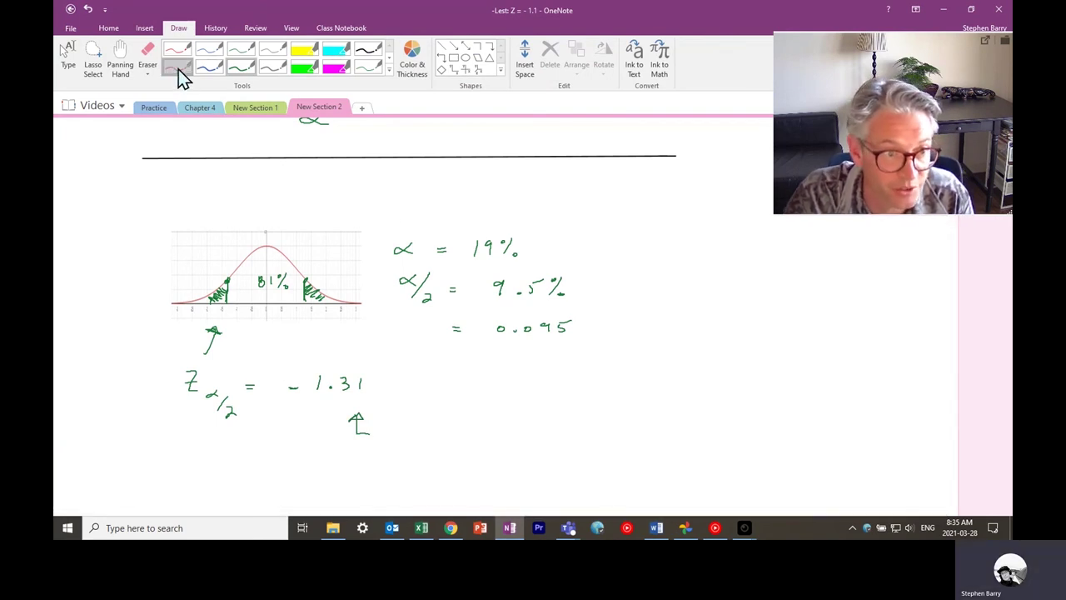
drag(319, 223, 353, 215)
drag(568, 246, 597, 238)
drag(403, 423, 425, 413)
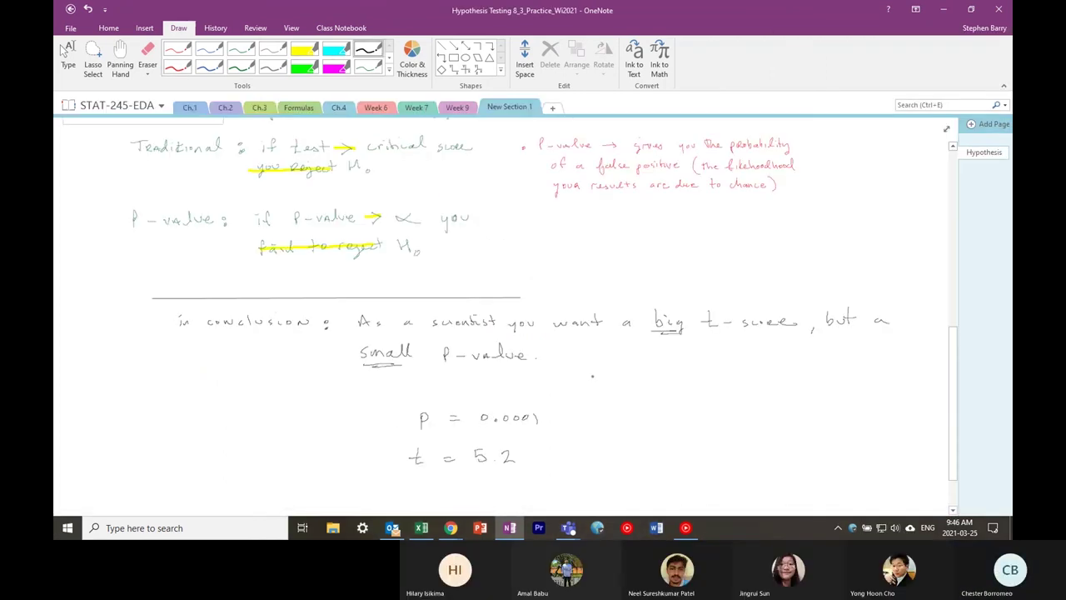